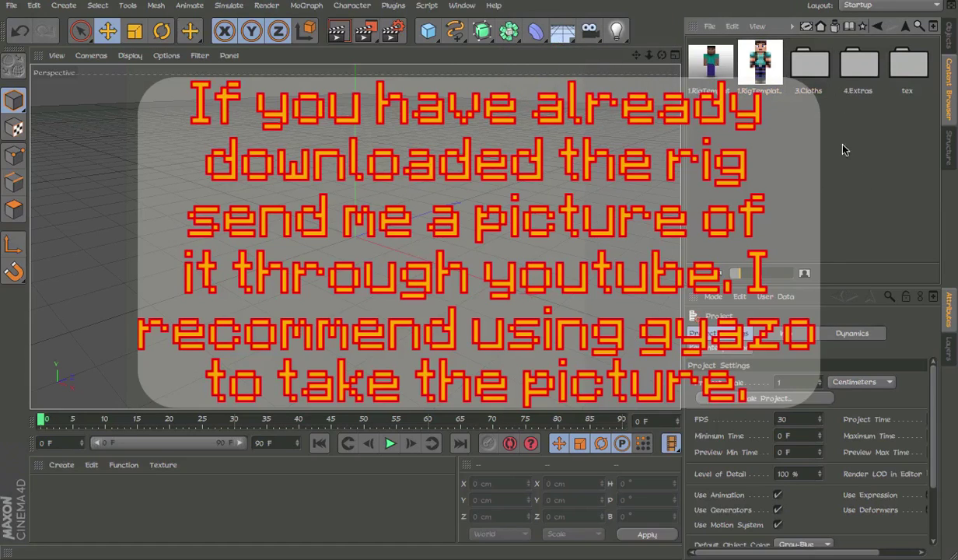
Go up one library level and open the TemplateRig folder
{"action": "left_click", "coordinate": [900, 26]}
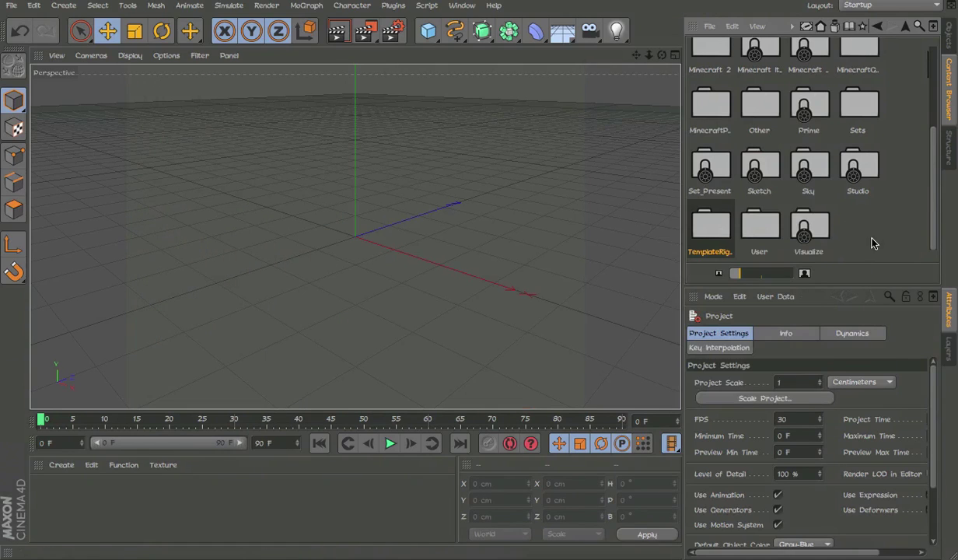
{"action": "mouse_move", "coordinate": [857, 210]}
{"action": "left_mouse_down"}
{"action": "mouse_move", "coordinate": [881, 224]}
{"action": "mouse_move", "coordinate": [801, 156]}
{"action": "left_mouse_up"}
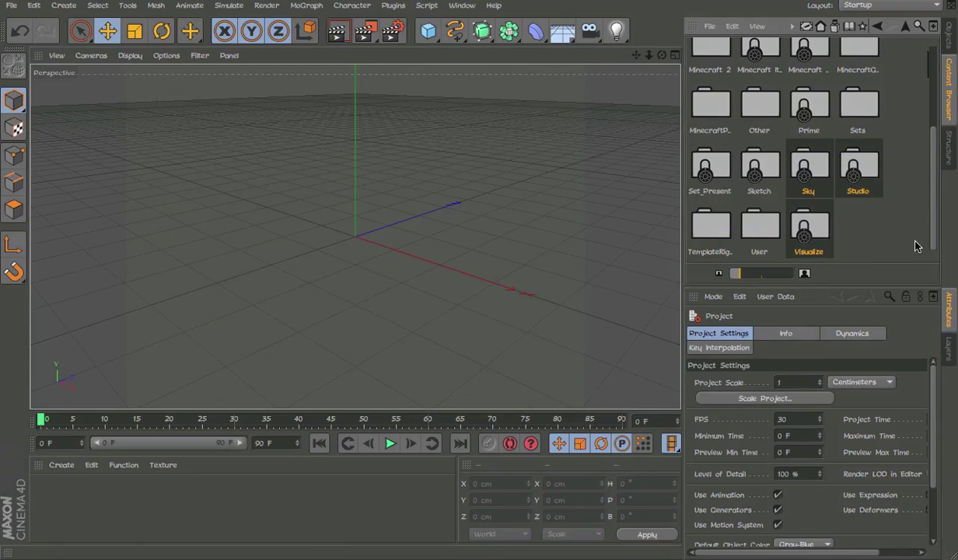
{"action": "left_click", "coordinate": [891, 234]}
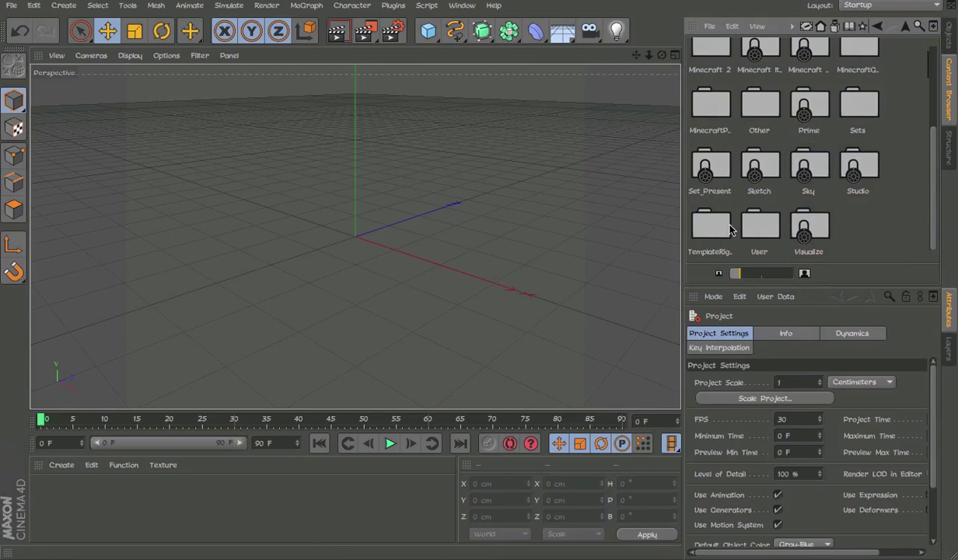
{"action": "left_click", "coordinate": [698, 230]}
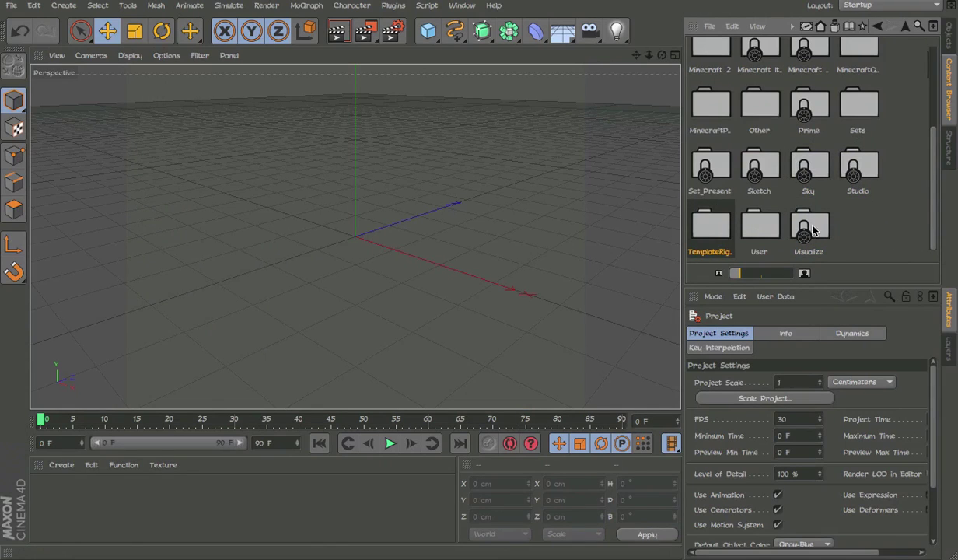
{"action": "left_click_drag", "start_coordinate": [796, 158], "coordinate": [803, 195]}
{"action": "left_click", "coordinate": [784, 204]}
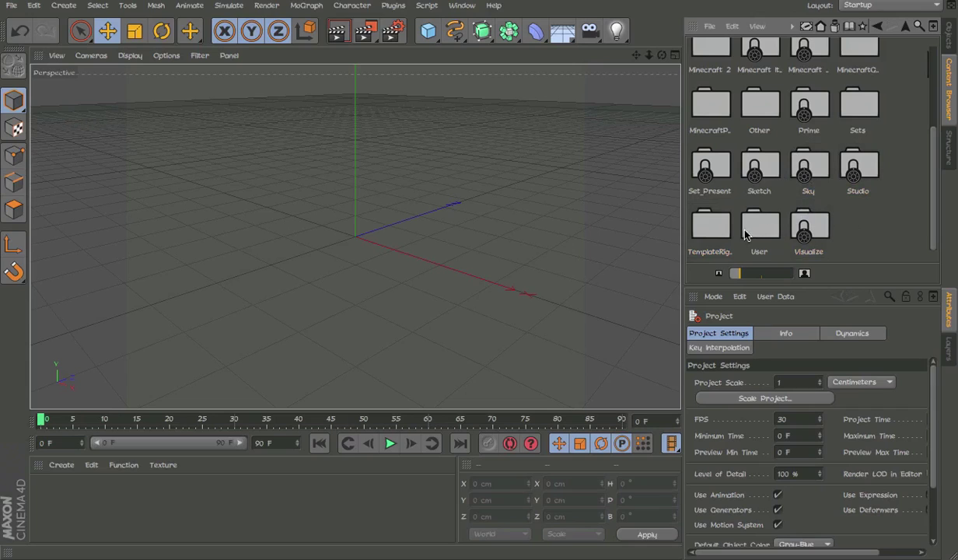
{"action": "left_click", "coordinate": [712, 234]}
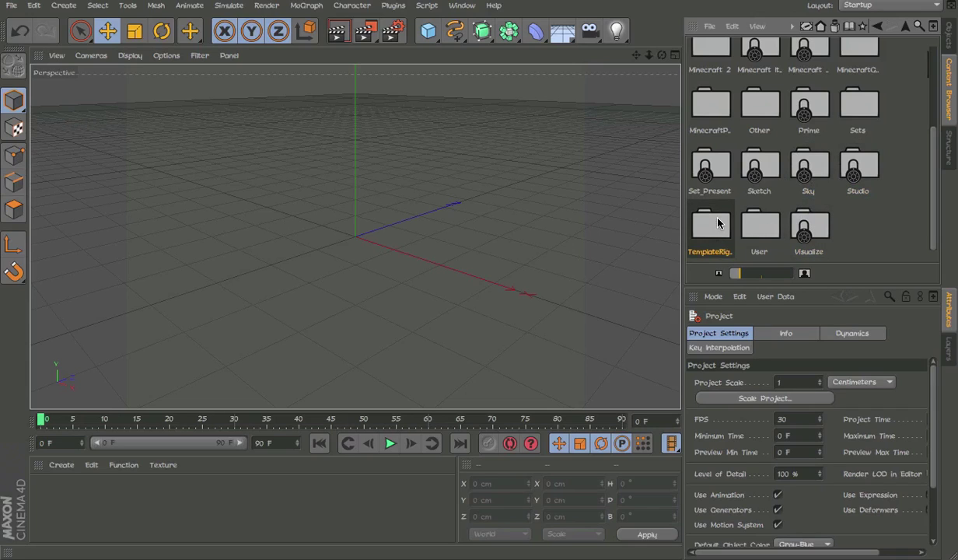
{"action": "double_click", "coordinate": [718, 223]}
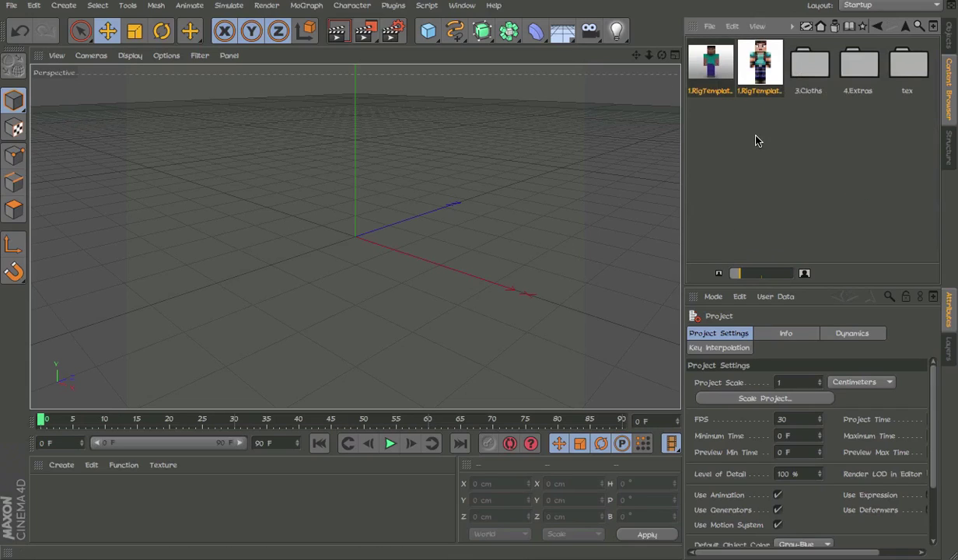
Select the second rig template file in the TemplateRig folder
{"action": "left_click", "coordinate": [695, 55]}
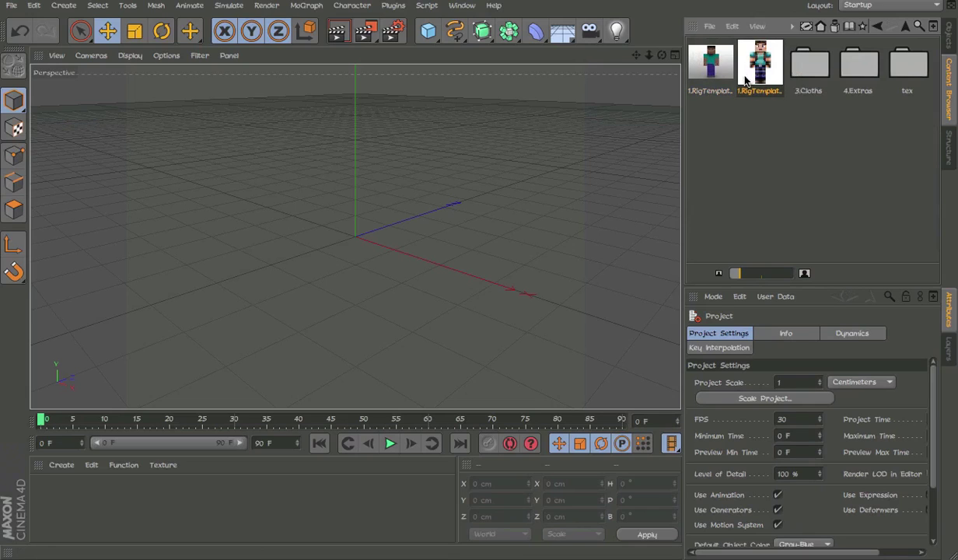
{"action": "left_click", "coordinate": [724, 60]}
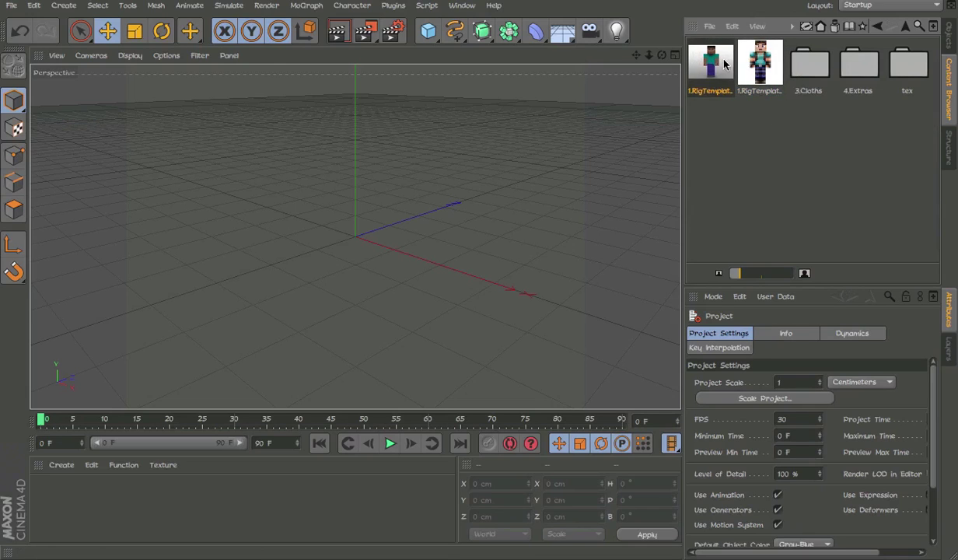
{"action": "left_click", "coordinate": [759, 66]}
Load the second rig template, then select its Character object from a front view
{"action": "double_click", "coordinate": [755, 68]}
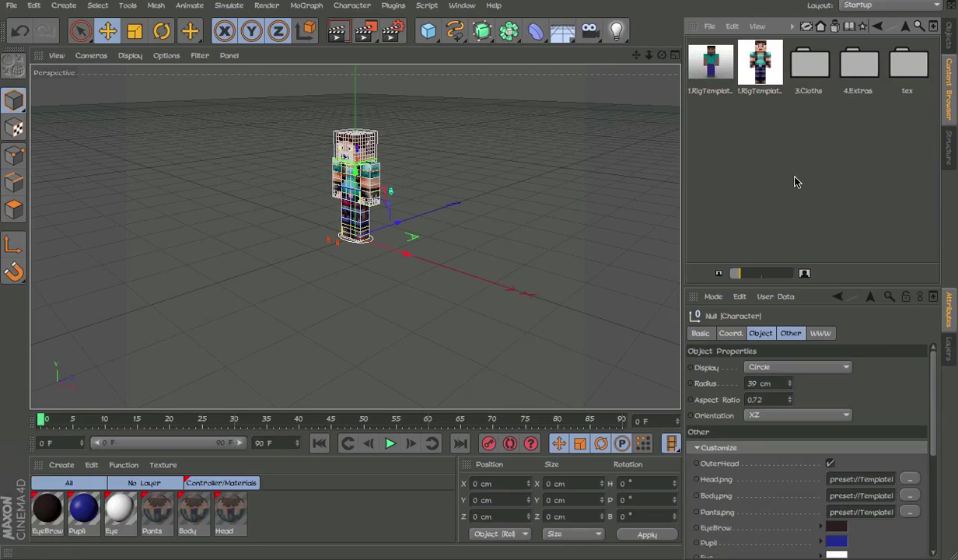
{"action": "left_click", "coordinate": [945, 43]}
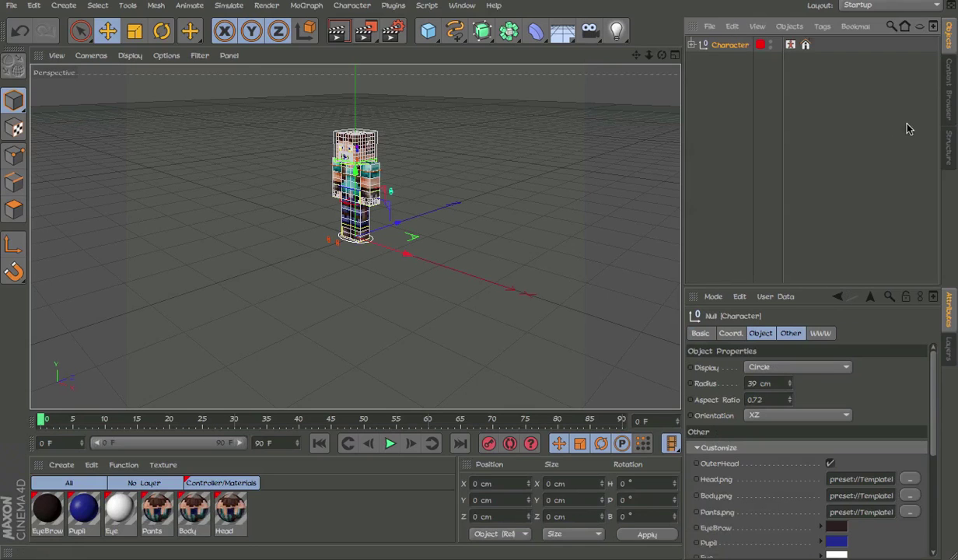
{"action": "left_click", "coordinate": [430, 154]}
{"action": "scroll", "coordinate": [466, 154], "scroll_direction": "up", "scroll_amount": 3}
{"action": "scroll", "coordinate": [404, 138], "scroll_direction": "up", "scroll_amount": 3}
{"action": "left_click_drag", "start_coordinate": [404, 137], "coordinate": [659, 111], "text": "alt"}
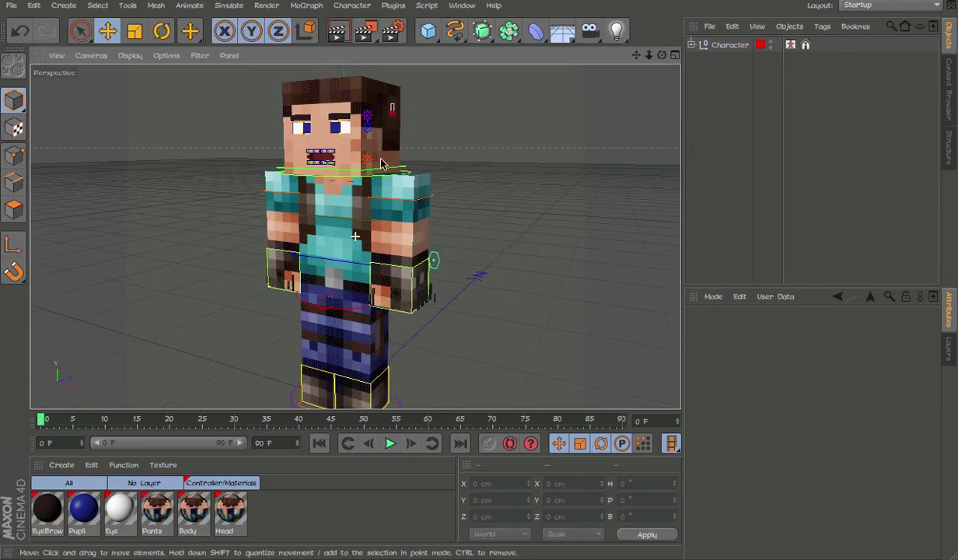
{"action": "left_click", "coordinate": [731, 46]}
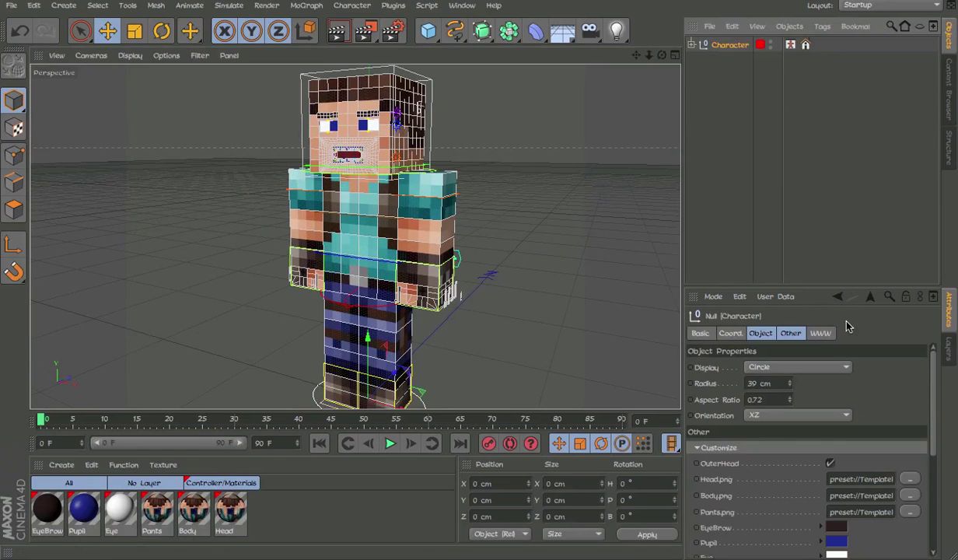
Toggle OuterHead off and browse for a Head.png skin in the PNG Characters folder
{"action": "left_click", "coordinate": [830, 464]}
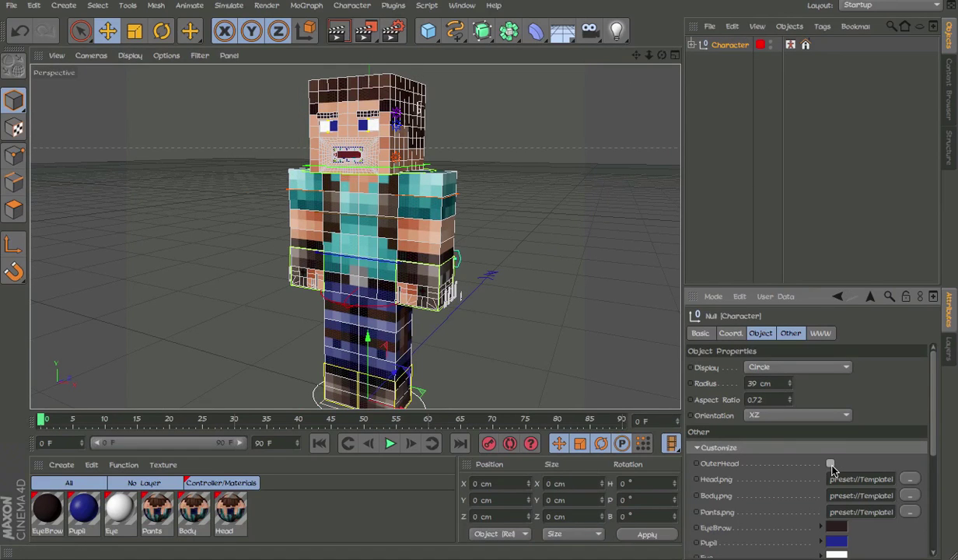
{"action": "left_click", "coordinate": [910, 481]}
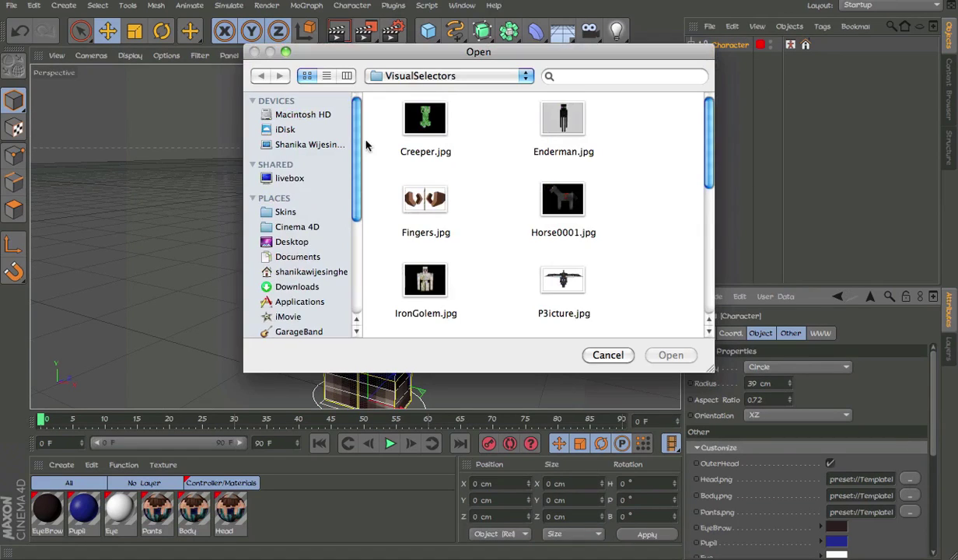
{"action": "scroll", "coordinate": [373, 159], "scroll_direction": "down", "scroll_amount": 2}
{"action": "left_click", "coordinate": [342, 227]}
{"action": "scroll", "coordinate": [597, 265], "scroll_direction": "down", "scroll_amount": 3}
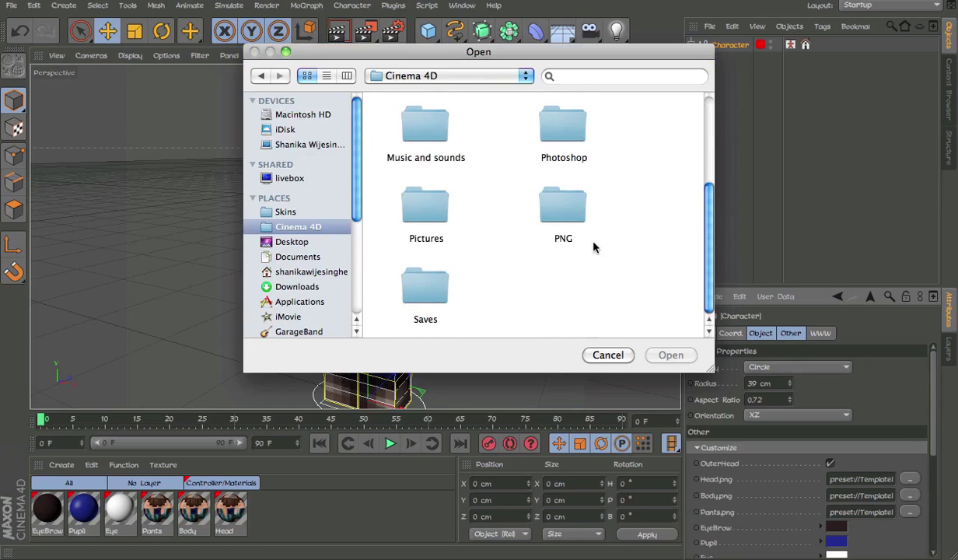
{"action": "double_click", "coordinate": [563, 208]}
{"action": "double_click", "coordinate": [424, 117]}
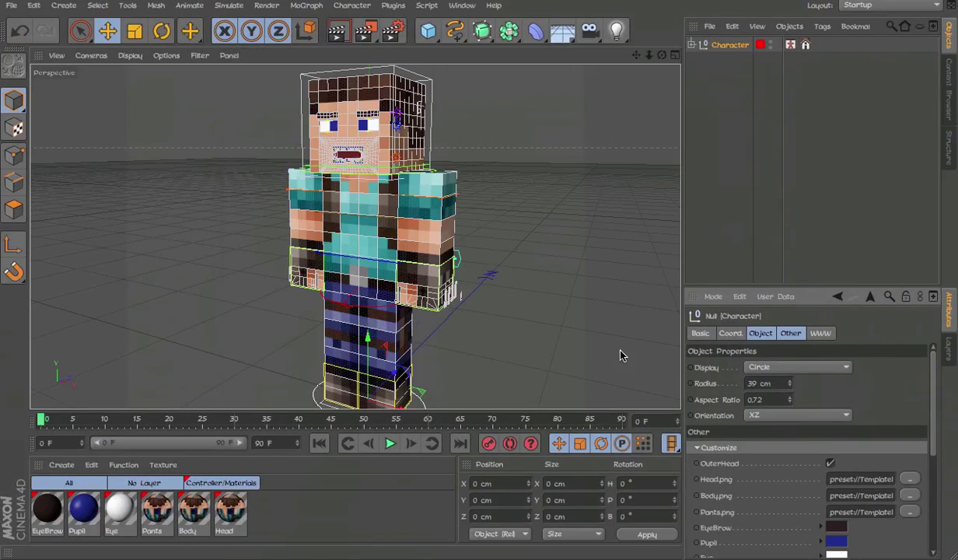
Apply the Assasin.png skin to the character, then scroll Attributes toward MouthType
{"action": "scroll", "coordinate": [379, 110], "scroll_direction": "up", "scroll_amount": 5}
{"action": "left_click_drag", "start_coordinate": [379, 110], "coordinate": [357, 116], "text": "alt"}
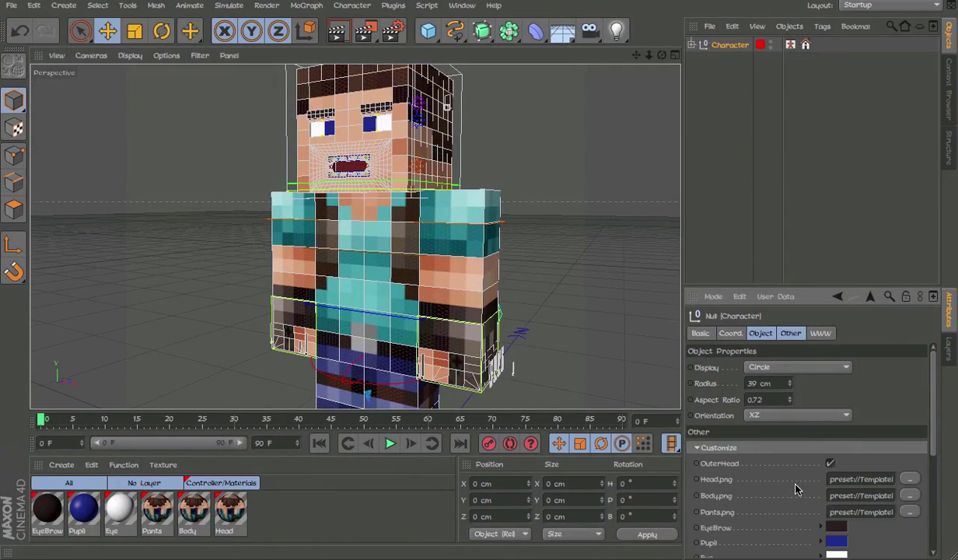
{"action": "scroll", "coordinate": [794, 488], "scroll_direction": "down", "scroll_amount": 5}
{"action": "scroll", "coordinate": [762, 465], "scroll_direction": "up", "scroll_amount": 2}
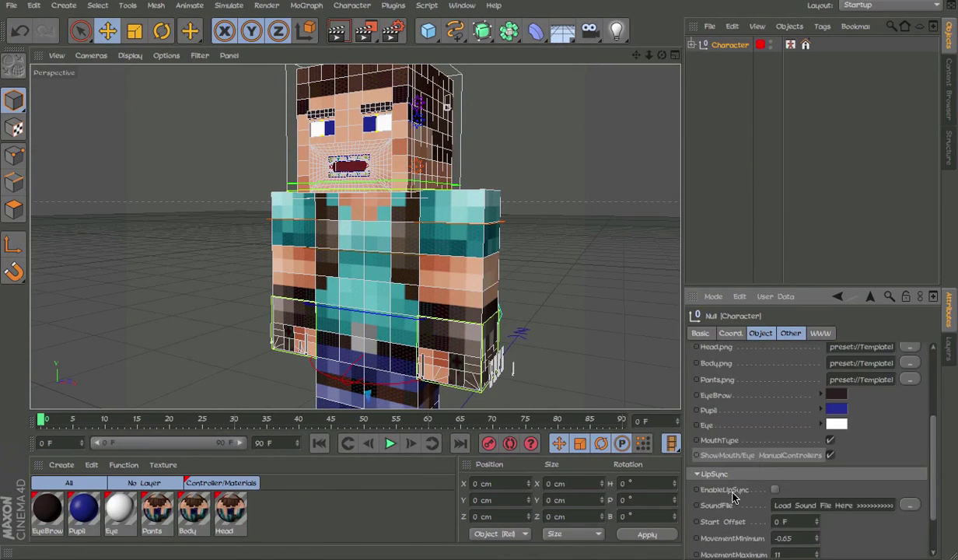
{"action": "scroll", "coordinate": [731, 474], "scroll_direction": "up", "scroll_amount": 3}
{"action": "left_click", "coordinate": [950, 72]}
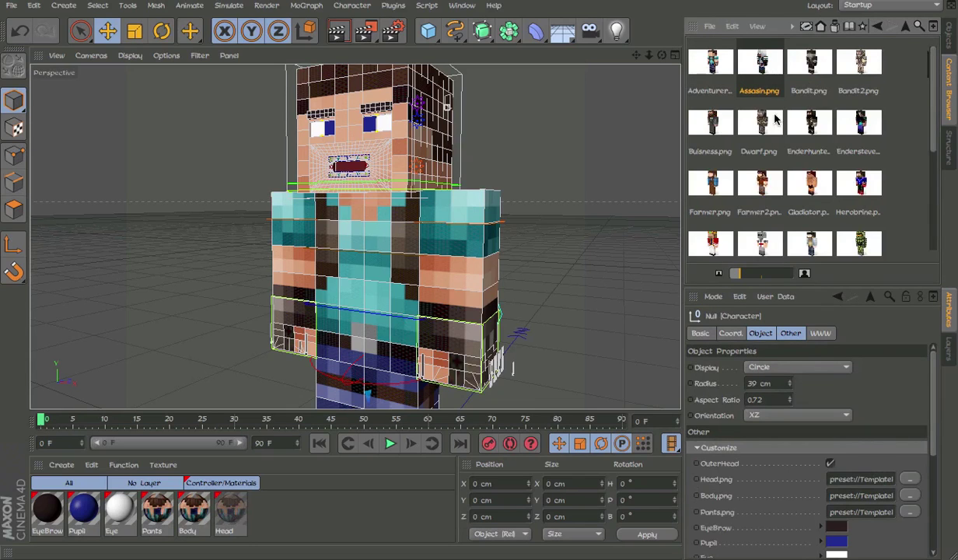
{"action": "left_click_drag", "start_coordinate": [840, 501], "coordinate": [879, 449]}
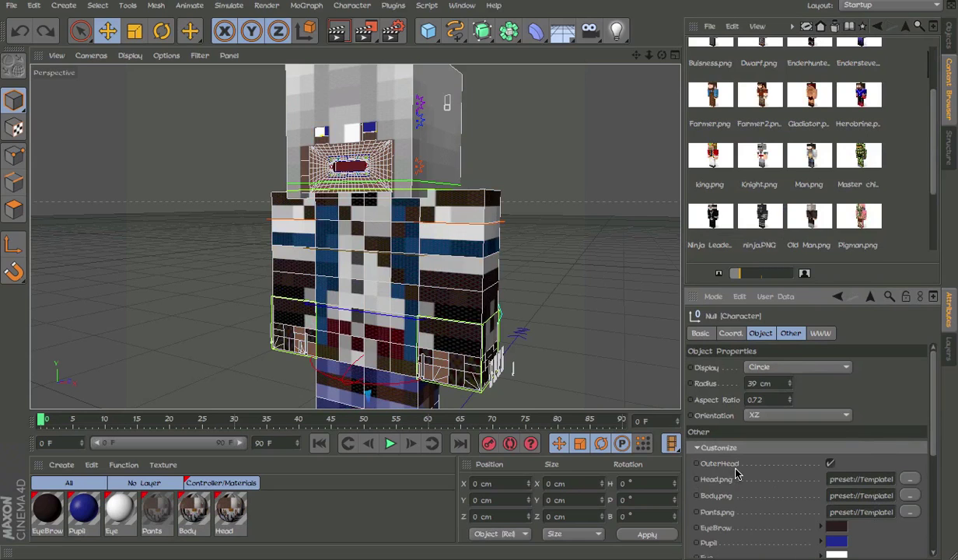
{"action": "left_click_drag", "start_coordinate": [548, 247], "coordinate": [534, 240], "text": "alt"}
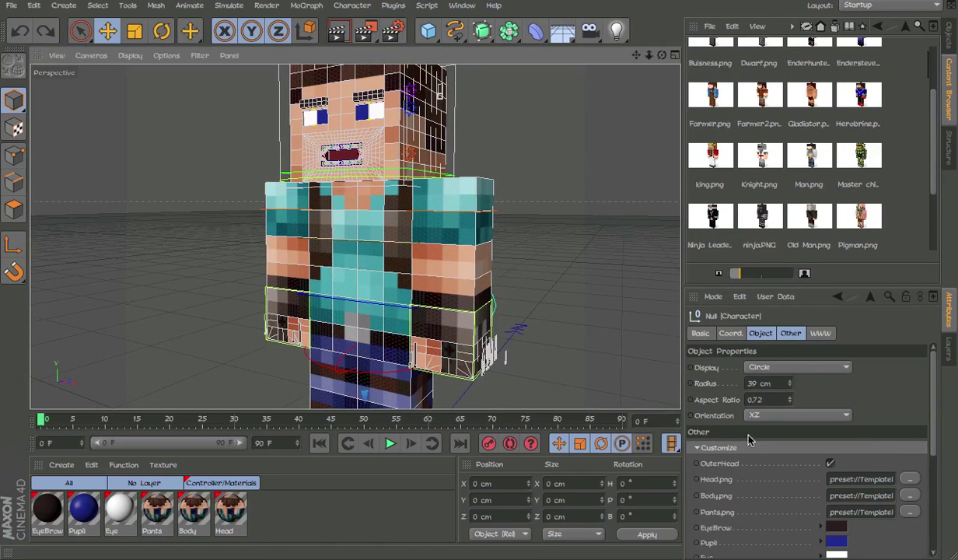
{"action": "scroll", "coordinate": [787, 498], "scroll_direction": "down", "scroll_amount": 2}
{"action": "scroll", "coordinate": [789, 435], "scroll_direction": "down", "scroll_amount": 2}
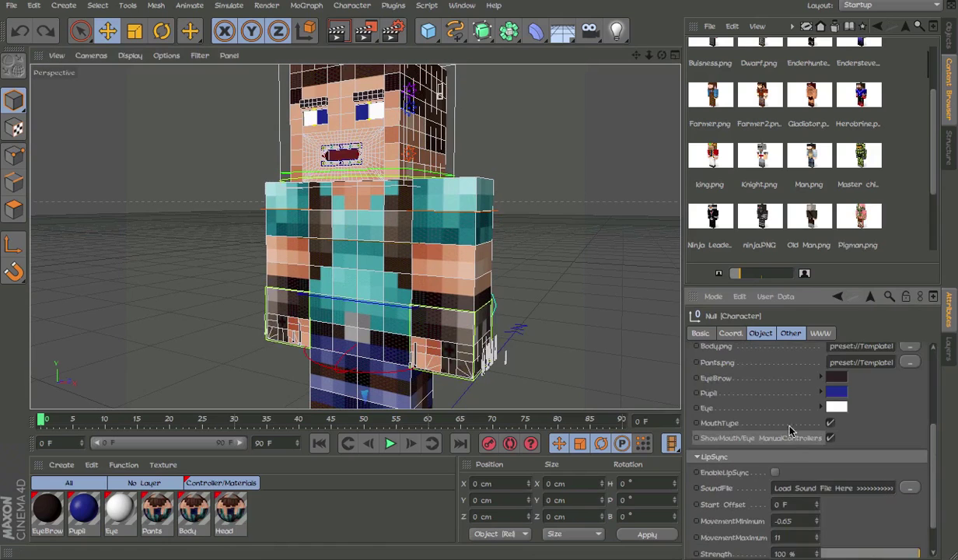
Switch MouthType off and back on, then scroll Attributes down to AutoBreath
{"action": "left_click", "coordinate": [830, 423]}
{"action": "scroll", "coordinate": [445, 185], "scroll_direction": "up", "scroll_amount": 5}
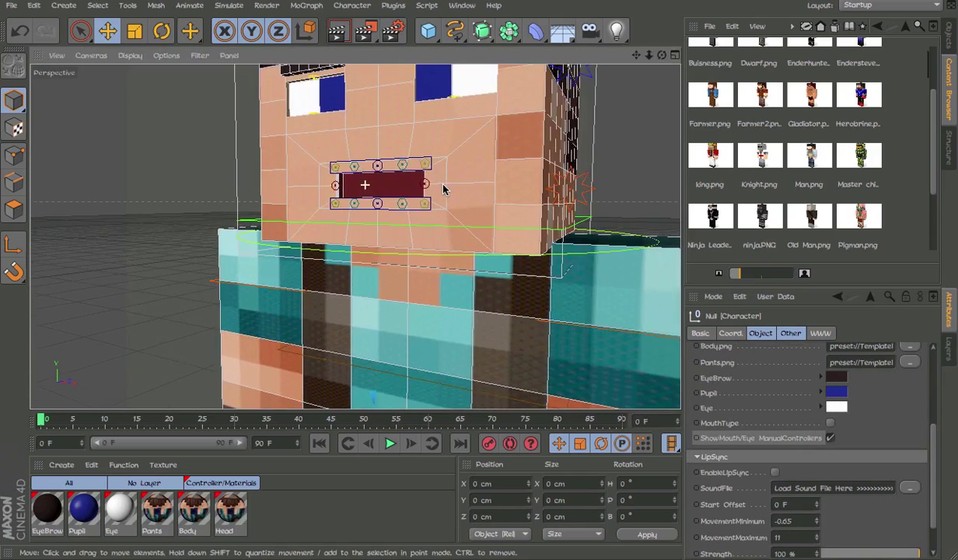
{"action": "scroll", "coordinate": [444, 185], "scroll_direction": "down", "scroll_amount": 5}
{"action": "left_click", "coordinate": [830, 423]}
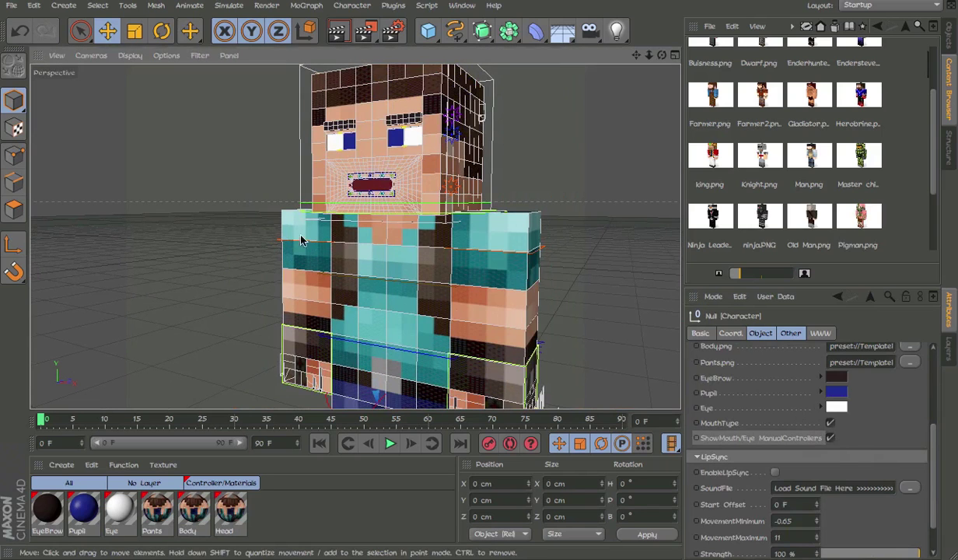
{"action": "left_click_drag", "start_coordinate": [436, 233], "coordinate": [475, 249], "text": "alt"}
{"action": "scroll", "coordinate": [455, 235], "scroll_direction": "up", "scroll_amount": 3}
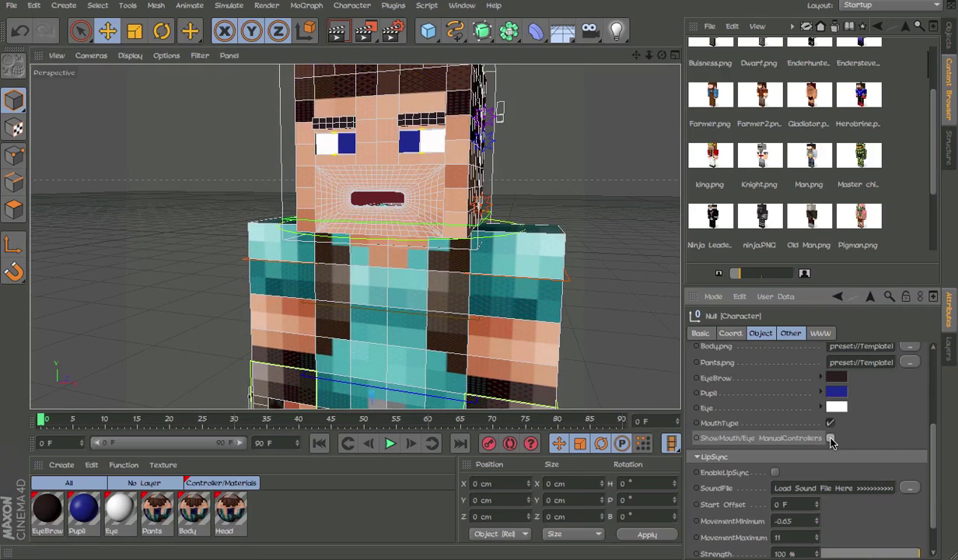
{"action": "scroll", "coordinate": [737, 445], "scroll_direction": "down", "scroll_amount": 2}
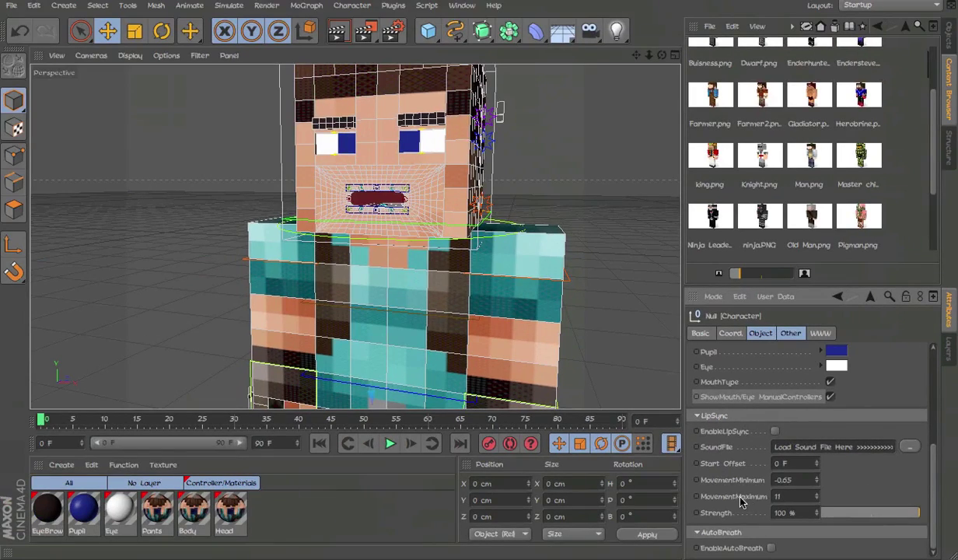
{"action": "scroll", "coordinate": [435, 249], "scroll_direction": "down", "scroll_amount": 5}
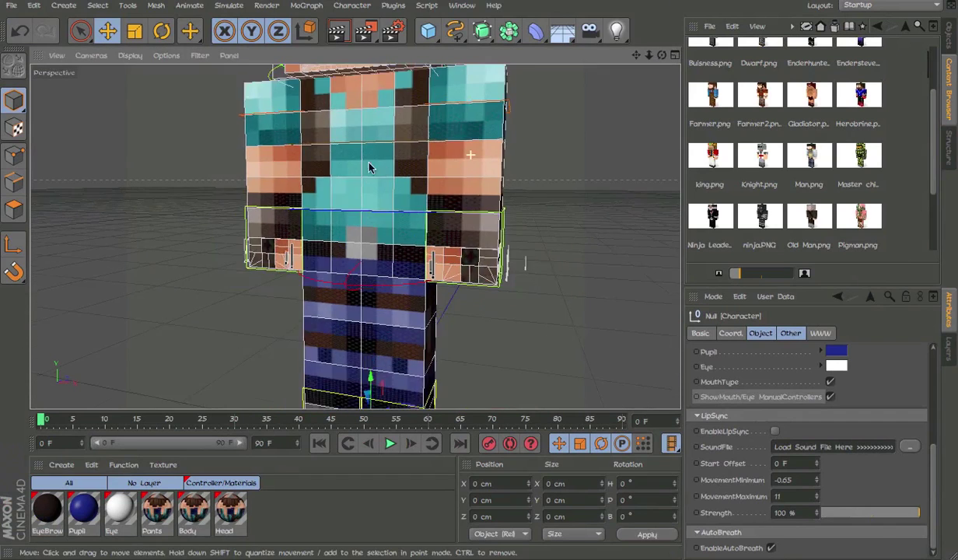
Play the breathing animation and watch it from a new angle, then pause
{"action": "left_click", "coordinate": [390, 442]}
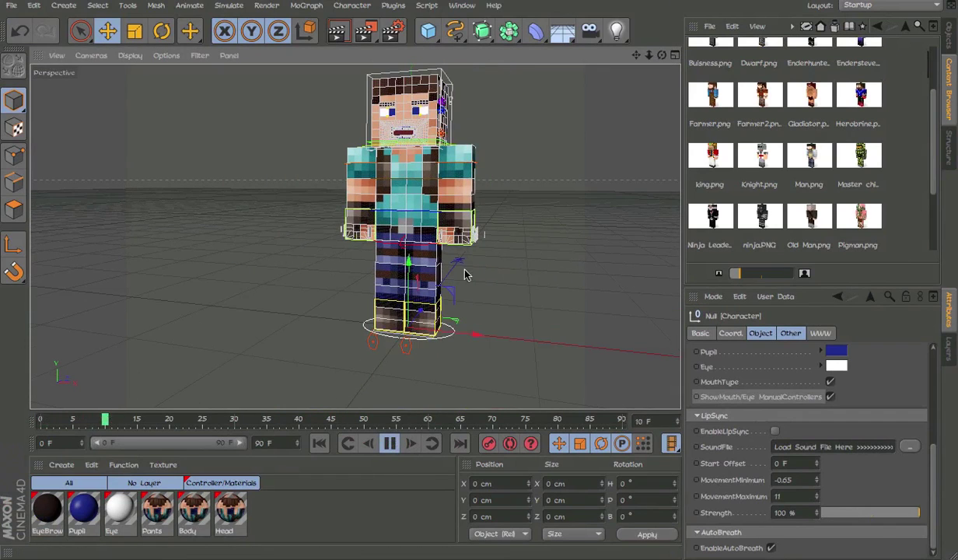
{"action": "left_click", "coordinate": [539, 252]}
{"action": "mouse_move", "coordinate": [486, 233]}
{"action": "left_mouse_down", "text": "alt"}
{"action": "mouse_move", "coordinate": [447, 233]}
{"action": "mouse_move", "coordinate": [568, 216]}
{"action": "left_mouse_up", "text": "alt"}
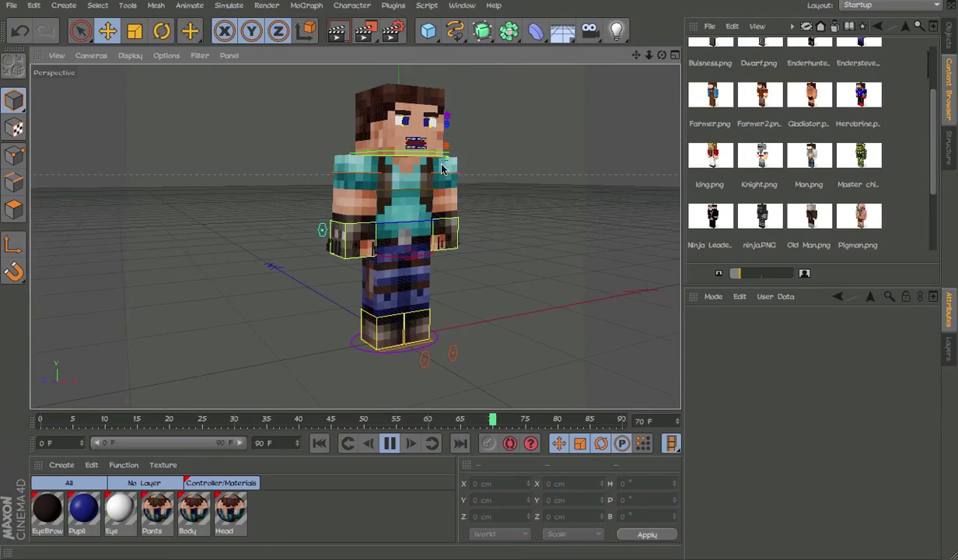
{"action": "scroll", "coordinate": [381, 193], "scroll_direction": "up", "scroll_amount": 3}
{"action": "scroll", "coordinate": [443, 234], "scroll_direction": "up", "scroll_amount": 5}
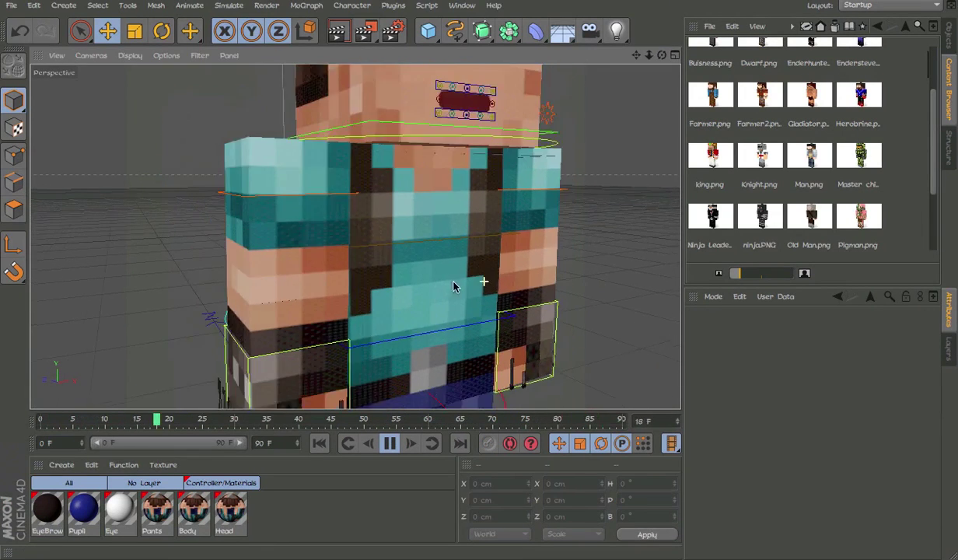
{"action": "scroll", "coordinate": [455, 286], "scroll_direction": "down", "scroll_amount": 5}
{"action": "left_click", "coordinate": [389, 443]}
{"action": "scroll", "coordinate": [451, 280], "scroll_direction": "down", "scroll_amount": 3}
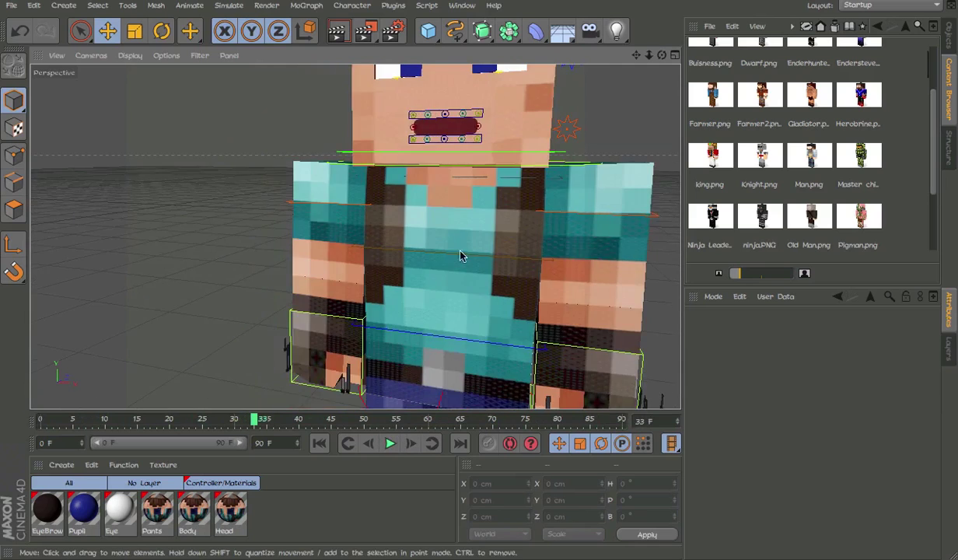
{"action": "scroll", "coordinate": [431, 257], "scroll_direction": "down", "scroll_amount": 3}
{"action": "scroll", "coordinate": [433, 256], "scroll_direction": "up", "scroll_amount": 2}
Uncheck EnableAutoBreath on Character, return to frame 0 and deselect the rig
{"action": "left_click", "coordinate": [949, 35]}
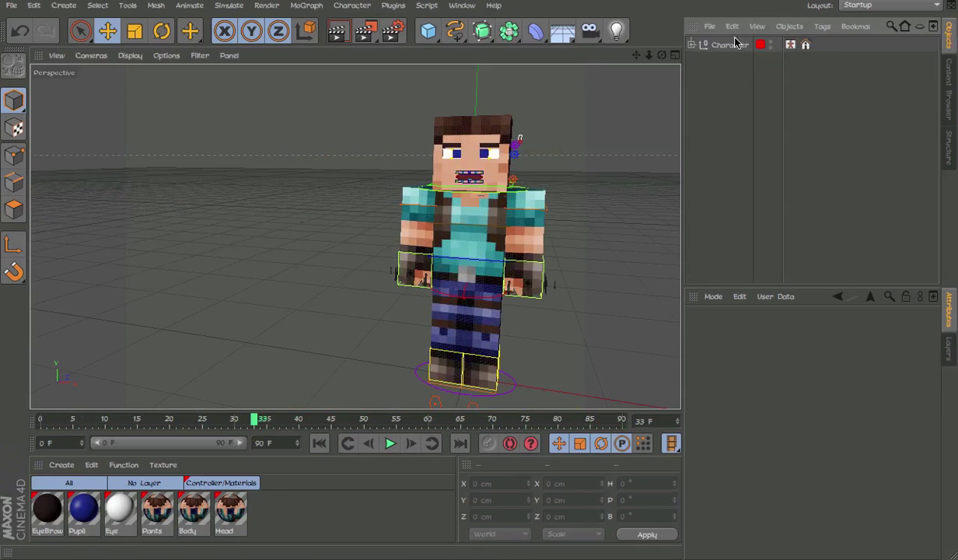
{"action": "left_click", "coordinate": [729, 45]}
{"action": "middle_click_drag", "start_coordinate": [587, 250], "coordinate": [476, 251], "text": "alt"}
{"action": "scroll", "coordinate": [727, 543], "scroll_direction": "down", "scroll_amount": 5}
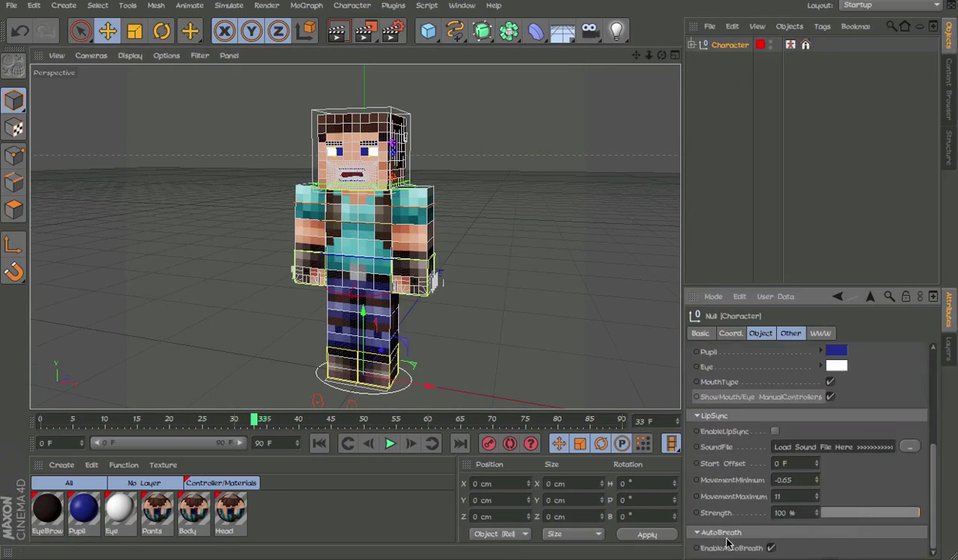
{"action": "left_click", "coordinate": [770, 547]}
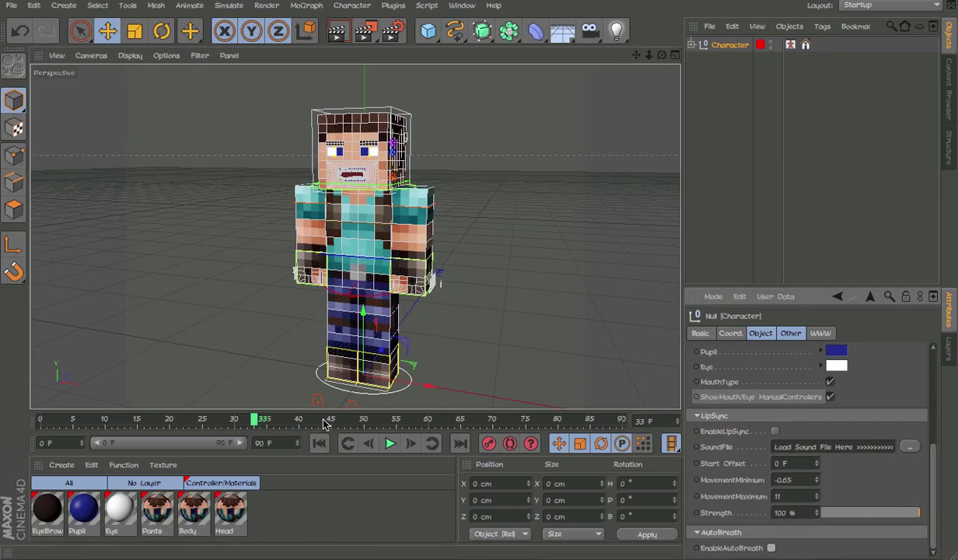
{"action": "left_click", "coordinate": [42, 418]}
{"action": "scroll", "coordinate": [371, 256], "scroll_direction": "up", "scroll_amount": 2}
{"action": "left_click_drag", "start_coordinate": [371, 257], "coordinate": [471, 135], "text": "alt"}
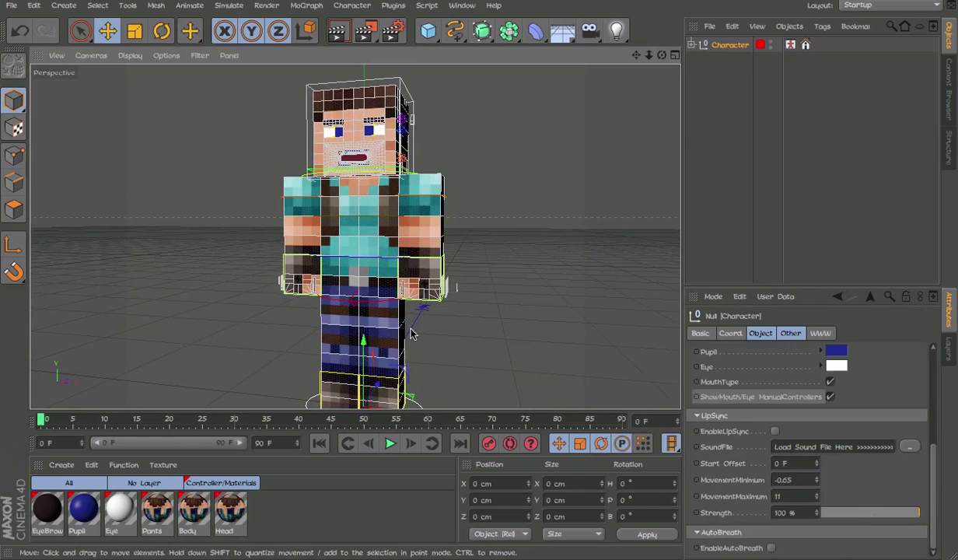
{"action": "left_click", "coordinate": [727, 86]}
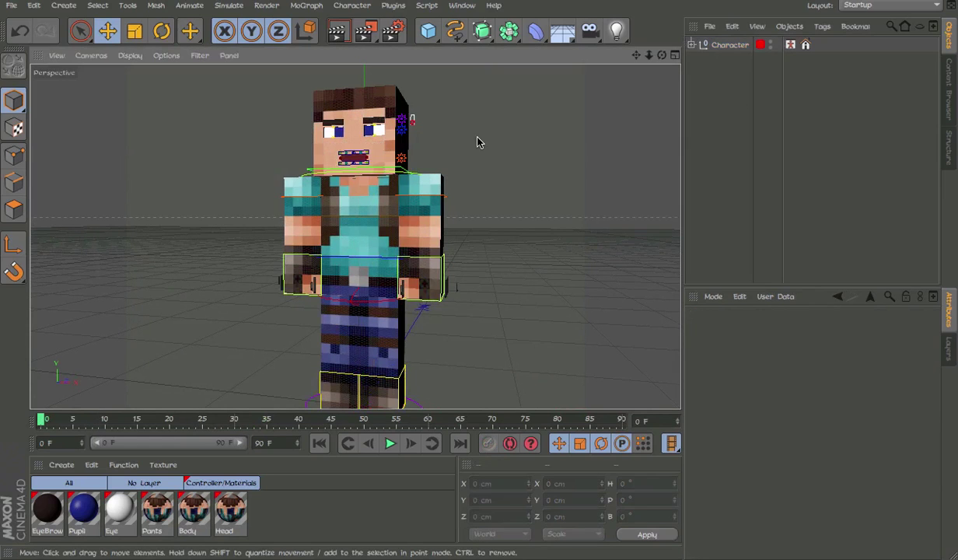
{"action": "left_click_drag", "start_coordinate": [408, 136], "coordinate": [413, 228], "text": "alt"}
{"action": "scroll", "coordinate": [413, 228], "scroll_direction": "down", "scroll_amount": 3}
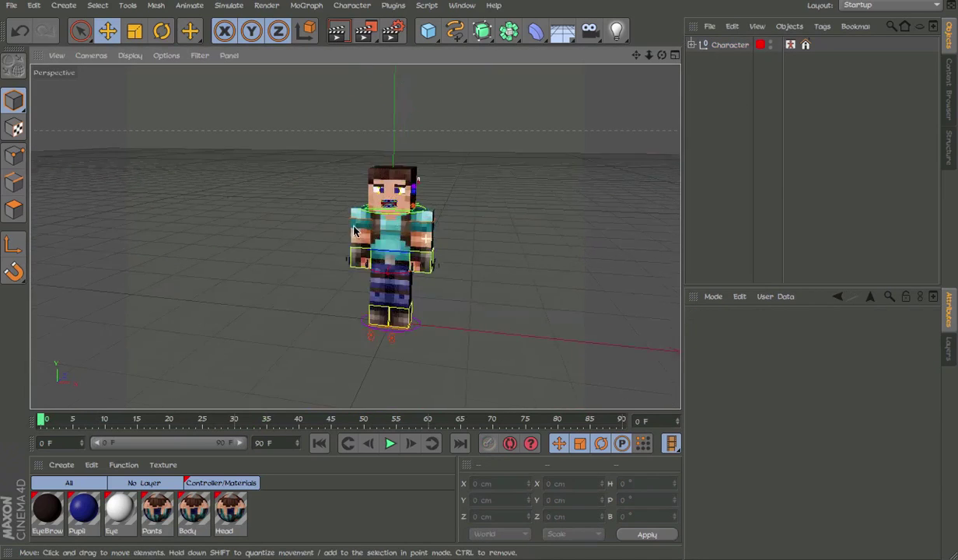
{"action": "scroll", "coordinate": [341, 258], "scroll_direction": "up", "scroll_amount": 5}
{"action": "left_click_drag", "start_coordinate": [340, 257], "coordinate": [317, 249], "text": "alt"}
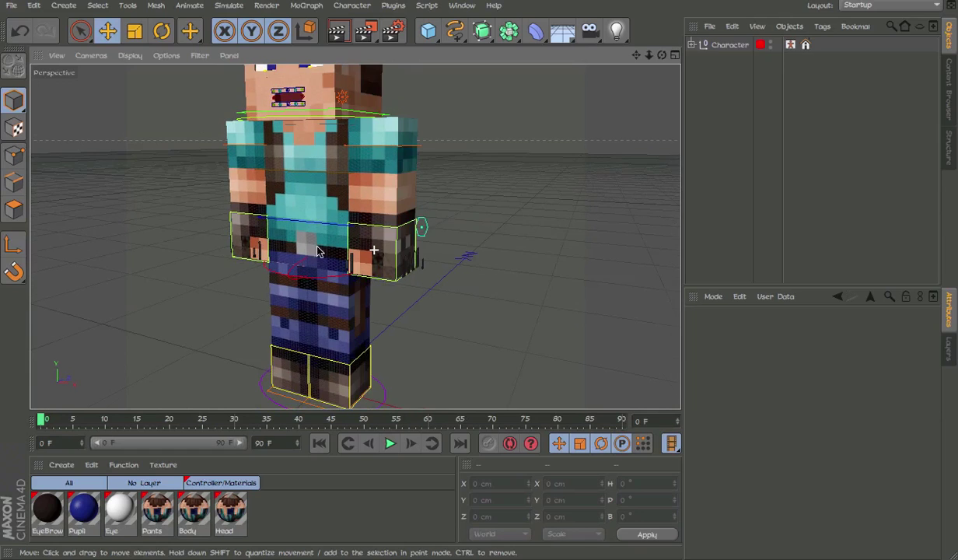
{"action": "left_click", "coordinate": [420, 227]}
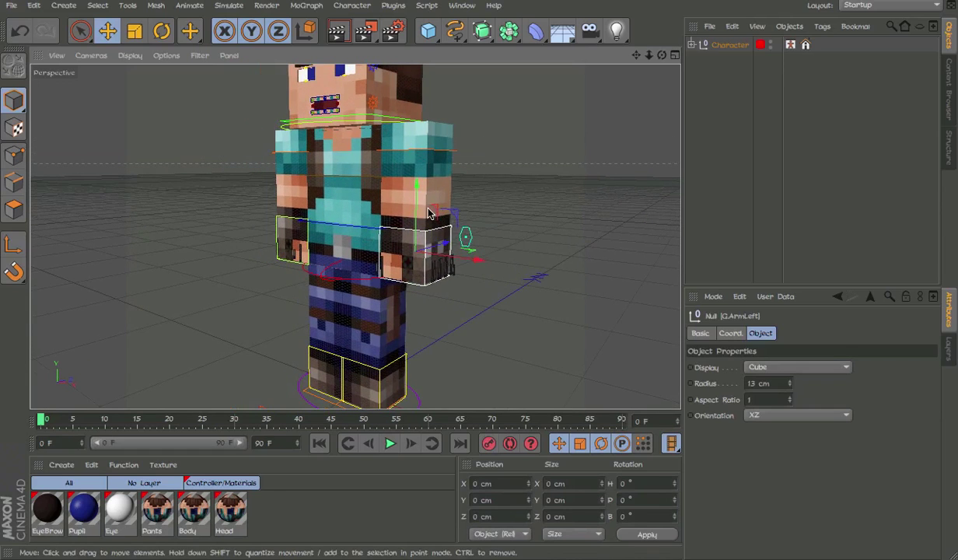
{"action": "mouse_move", "coordinate": [420, 227]}
{"action": "left_mouse_down", "text": "alt"}
{"action": "mouse_move", "coordinate": [461, 208]}
{"action": "mouse_move", "coordinate": [530, 203]}
{"action": "left_mouse_up", "text": "alt"}
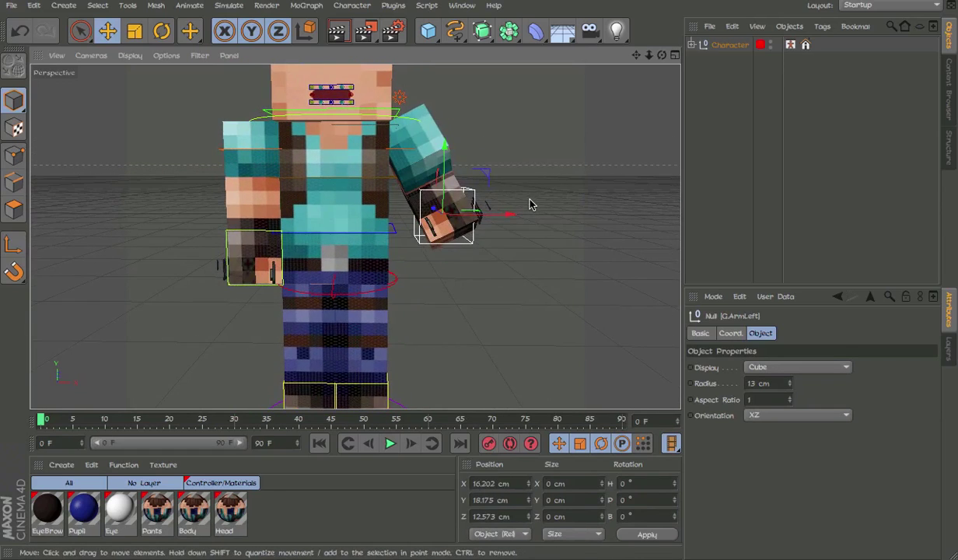
{"action": "key", "text": "ctrl+z"}
{"action": "mouse_move", "coordinate": [495, 275]}
{"action": "left_mouse_down"}
{"action": "mouse_move", "coordinate": [595, 231]}
{"action": "mouse_move", "coordinate": [197, 234]}
{"action": "mouse_move", "coordinate": [592, 214]}
{"action": "mouse_move", "coordinate": [459, 214]}
{"action": "mouse_move", "coordinate": [496, 295]}
{"action": "mouse_move", "coordinate": [519, 287]}
{"action": "mouse_move", "coordinate": [584, 331]}
{"action": "mouse_move", "coordinate": [520, 285]}
{"action": "mouse_move", "coordinate": [476, 275]}
{"action": "mouse_move", "coordinate": [470, 222]}
{"action": "mouse_move", "coordinate": [545, 212]}
{"action": "mouse_move", "coordinate": [468, 210]}
{"action": "mouse_move", "coordinate": [497, 210]}
{"action": "left_mouse_up"}
{"action": "mouse_move", "coordinate": [498, 209]}
{"action": "left_mouse_down"}
{"action": "mouse_move", "coordinate": [524, 196]}
{"action": "mouse_move", "coordinate": [506, 197]}
{"action": "left_mouse_up"}
{"action": "key", "text": "ctrl+r"}
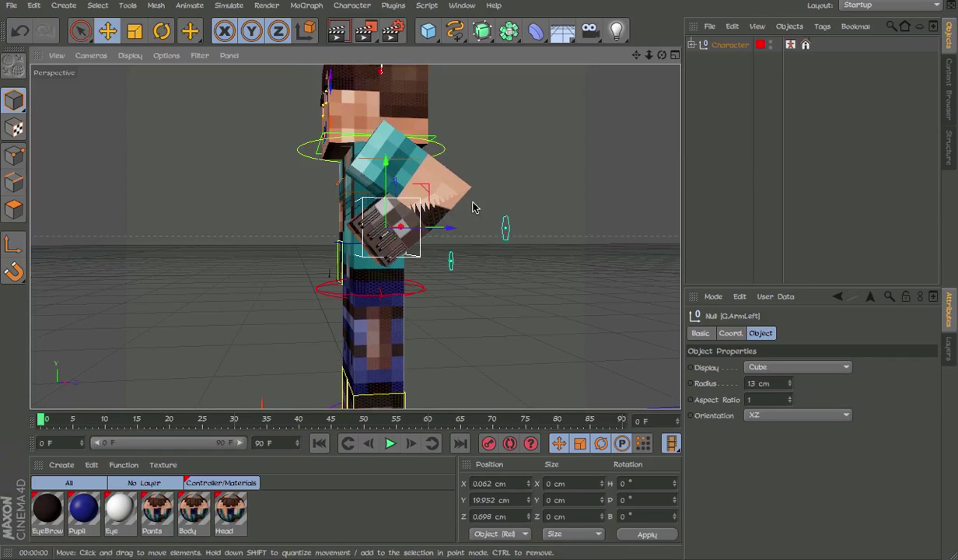
{"action": "key", "text": "ctrl+z"}
{"action": "left_click_drag", "start_coordinate": [555, 225], "coordinate": [545, 221], "text": "alt"}
{"action": "left_click", "coordinate": [544, 222]}
{"action": "scroll", "coordinate": [535, 223], "scroll_direction": "up", "scroll_amount": 5}
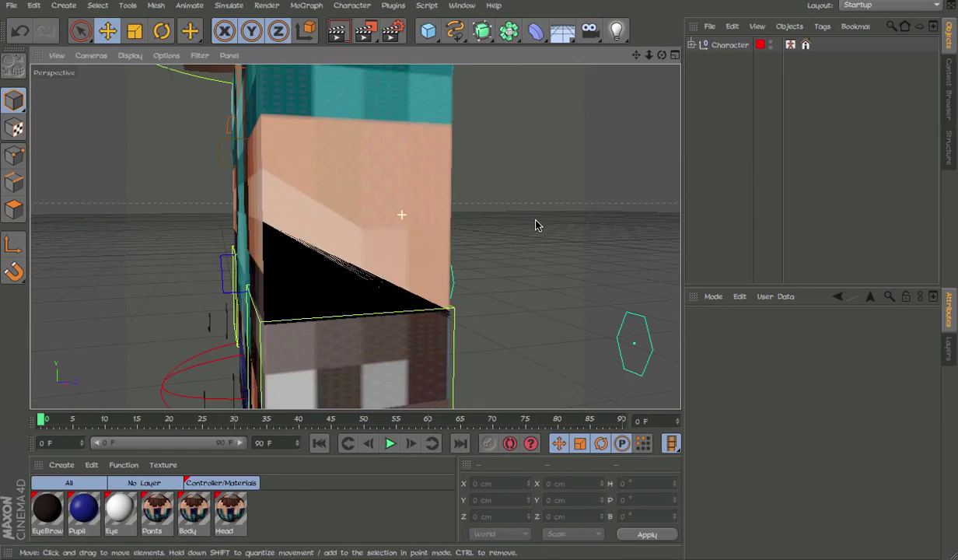
{"action": "scroll", "coordinate": [426, 199], "scroll_direction": "up", "scroll_amount": 4}
{"action": "left_click_drag", "start_coordinate": [426, 200], "coordinate": [451, 296], "text": "alt"}
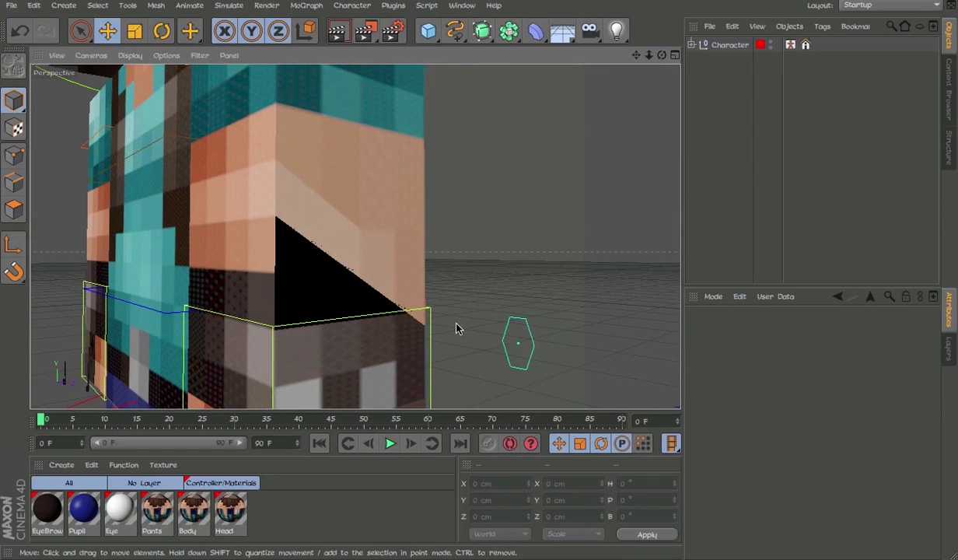
{"action": "left_click", "coordinate": [518, 326]}
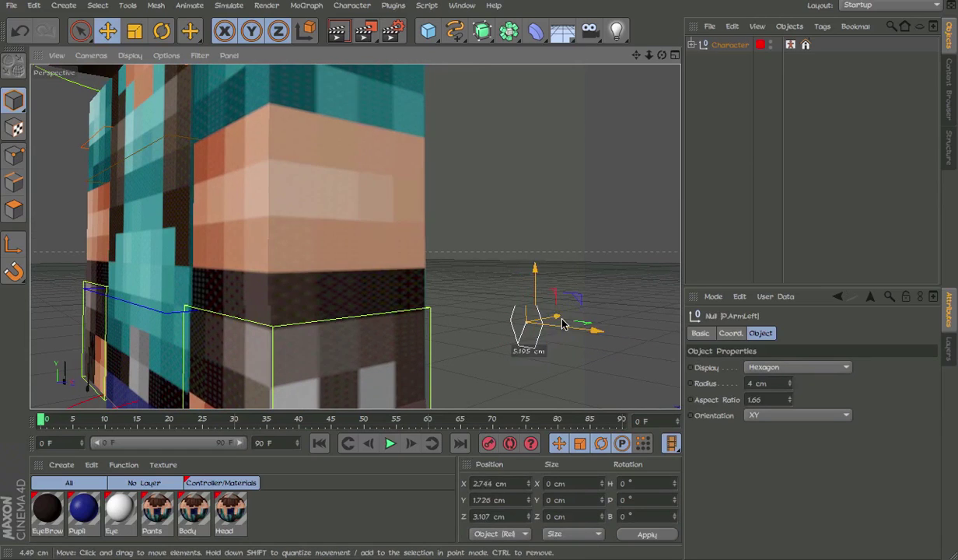
{"action": "left_click", "coordinate": [526, 237]}
{"action": "scroll", "coordinate": [396, 232], "scroll_direction": "down", "scroll_amount": 2}
{"action": "scroll", "coordinate": [304, 233], "scroll_direction": "down", "scroll_amount": 4}
{"action": "left_click_drag", "start_coordinate": [303, 233], "coordinate": [456, 273], "text": "alt"}
{"action": "left_click_drag", "start_coordinate": [386, 266], "coordinate": [356, 263], "text": "alt"}
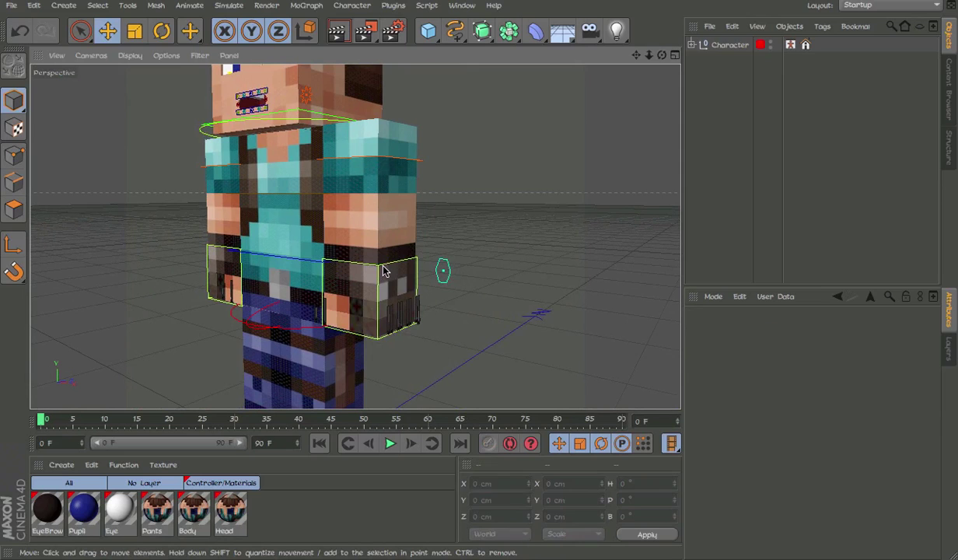
{"action": "left_click", "coordinate": [383, 270]}
{"action": "mouse_move", "coordinate": [504, 212]}
{"action": "left_mouse_down"}
{"action": "mouse_move", "coordinate": [524, 199]}
{"action": "mouse_move", "coordinate": [533, 207]}
{"action": "mouse_move", "coordinate": [504, 211]}
{"action": "left_mouse_up"}
{"action": "key", "text": "ctrl+z"}
{"action": "mouse_move", "coordinate": [370, 227]}
{"action": "left_mouse_down"}
{"action": "mouse_move", "coordinate": [416, 208]}
{"action": "mouse_move", "coordinate": [277, 239]}
{"action": "left_mouse_up"}
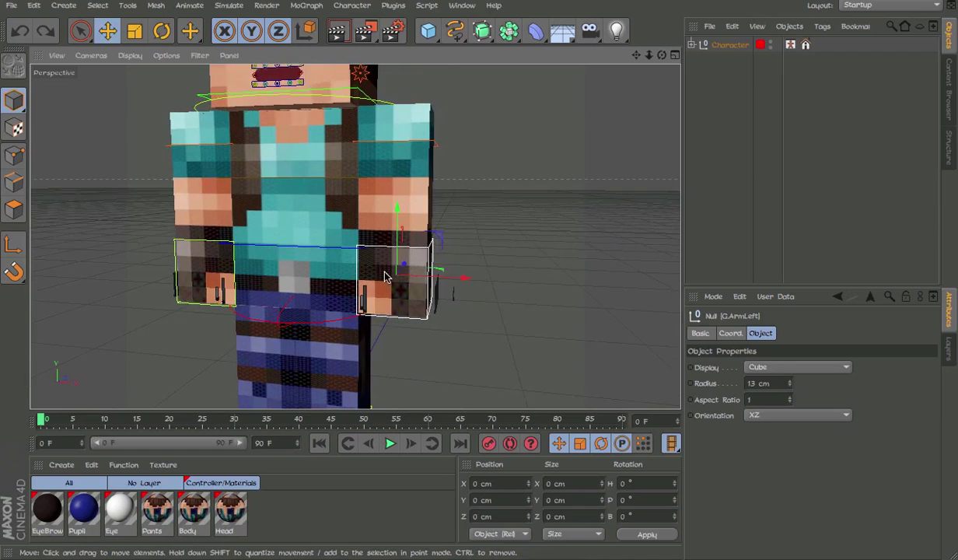
Undo the earlier pose changes, restoring the character's upright pose
{"action": "mouse_move", "coordinate": [427, 265]}
{"action": "left_mouse_down", "text": "alt"}
{"action": "mouse_move", "coordinate": [362, 272]}
{"action": "mouse_move", "coordinate": [497, 193]}
{"action": "left_mouse_up", "text": "alt"}
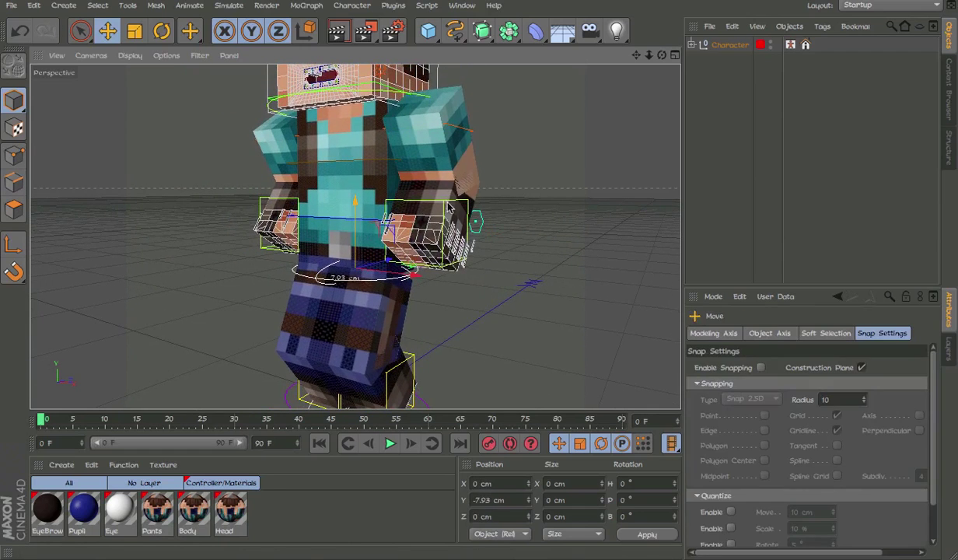
{"action": "key", "text": "ctrl+z"}
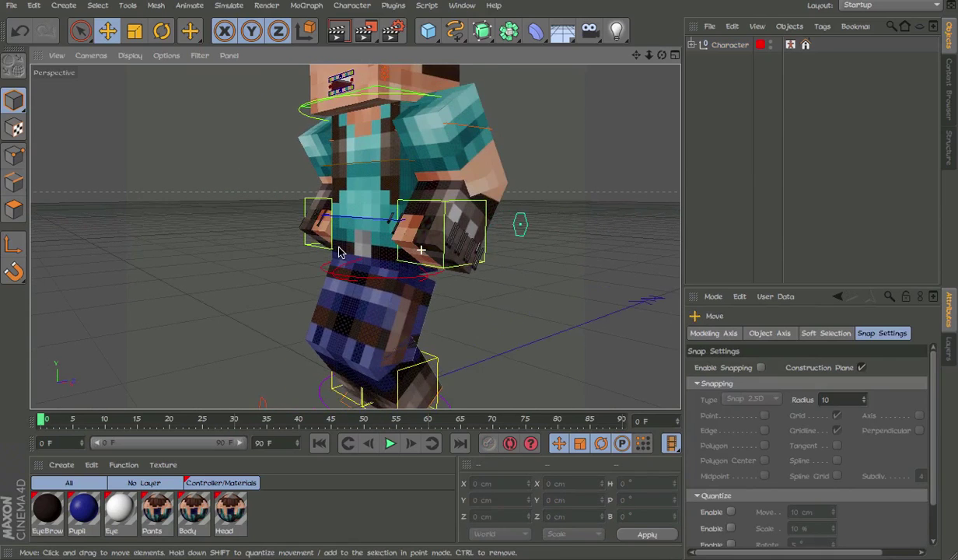
{"action": "left_click_drag", "start_coordinate": [498, 218], "coordinate": [354, 245], "text": "alt"}
{"action": "key", "text": "ctrl+z"}
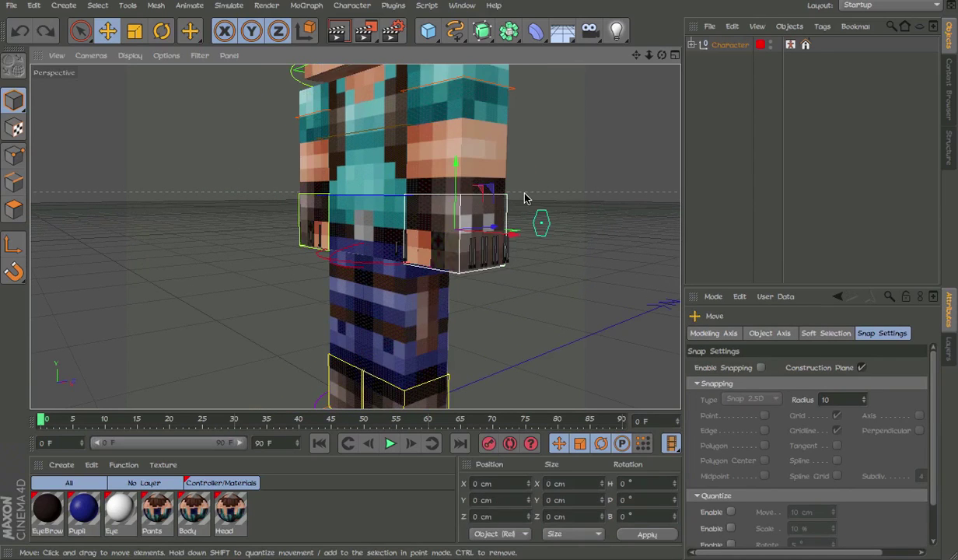
Lower the hip controller slightly and rotate the neck to tilt the upper body forward
{"action": "left_click_drag", "start_coordinate": [525, 199], "coordinate": [518, 216]}
{"action": "key", "text": "r"}
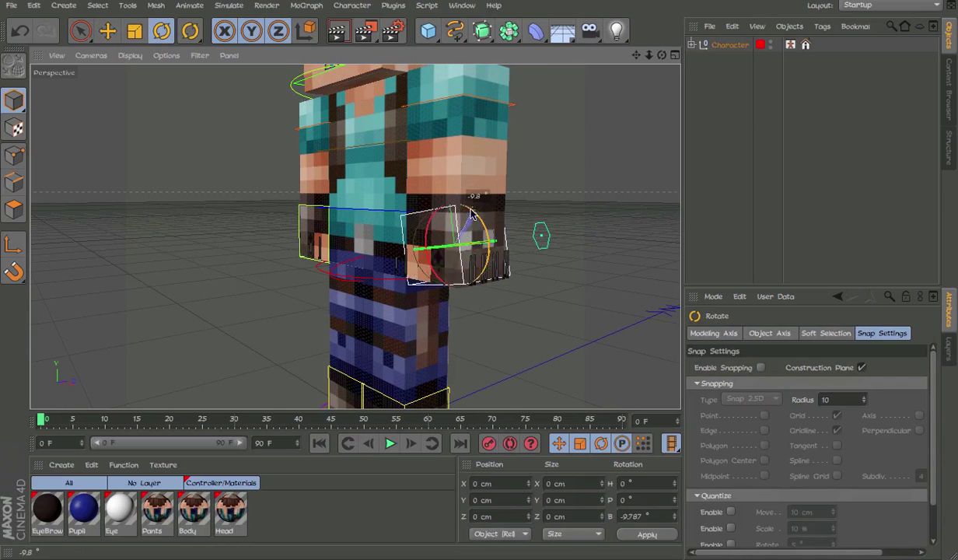
{"action": "mouse_move", "coordinate": [442, 223]}
{"action": "left_mouse_down"}
{"action": "mouse_move", "coordinate": [460, 249]}
{"action": "mouse_move", "coordinate": [456, 216]}
{"action": "mouse_move", "coordinate": [480, 221]}
{"action": "left_mouse_up"}
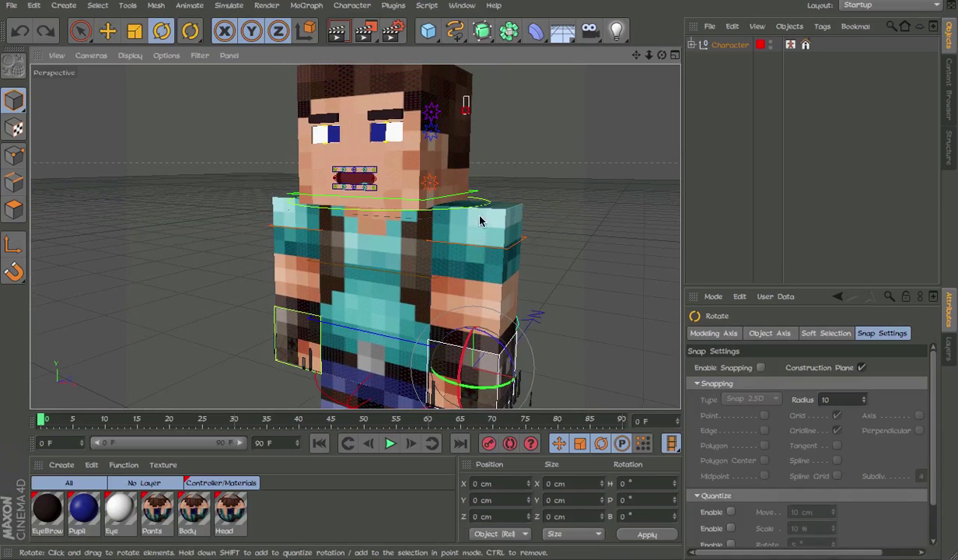
{"action": "left_click", "coordinate": [379, 281]}
{"action": "left_click_drag", "start_coordinate": [358, 268], "coordinate": [567, 213]}
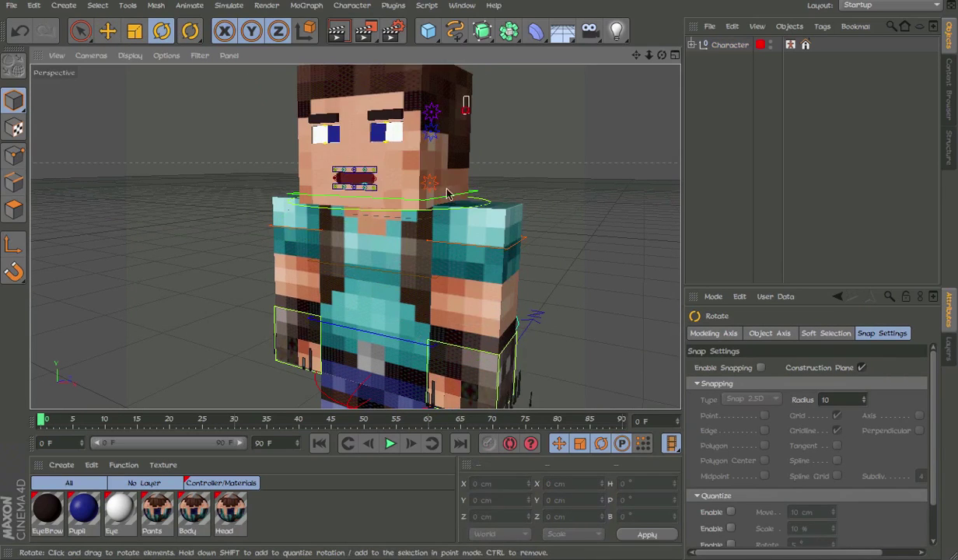
{"action": "scroll", "coordinate": [447, 195], "scroll_direction": "down", "scroll_amount": 3}
{"action": "scroll", "coordinate": [419, 216], "scroll_direction": "up", "scroll_amount": 4}
{"action": "mouse_move", "coordinate": [420, 216]}
{"action": "left_mouse_down", "text": "alt"}
{"action": "mouse_move", "coordinate": [358, 232]}
{"action": "mouse_move", "coordinate": [374, 285]}
{"action": "left_mouse_up", "text": "alt"}
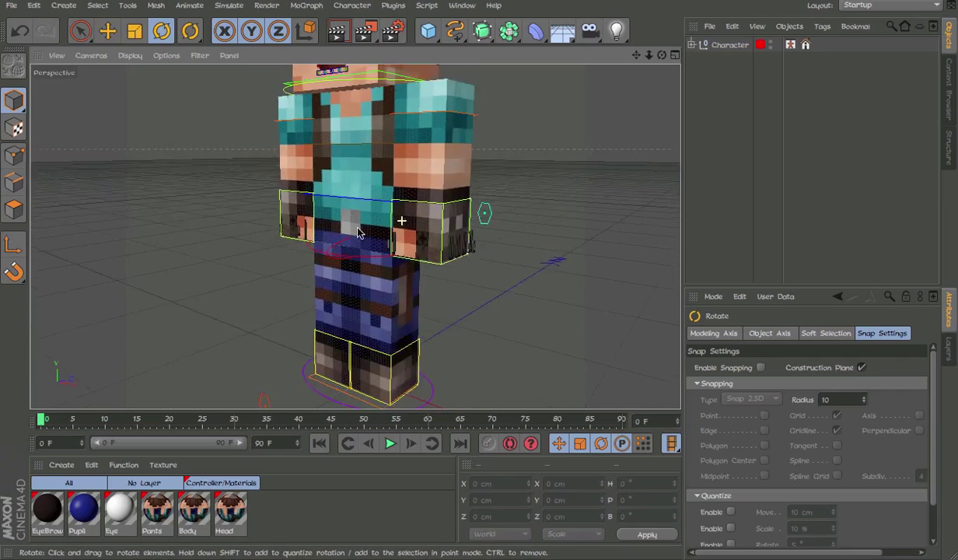
Lift the foot to bend the leg, then undo the leg rotation
{"action": "left_click", "coordinate": [424, 301]}
{"action": "key", "text": "e"}
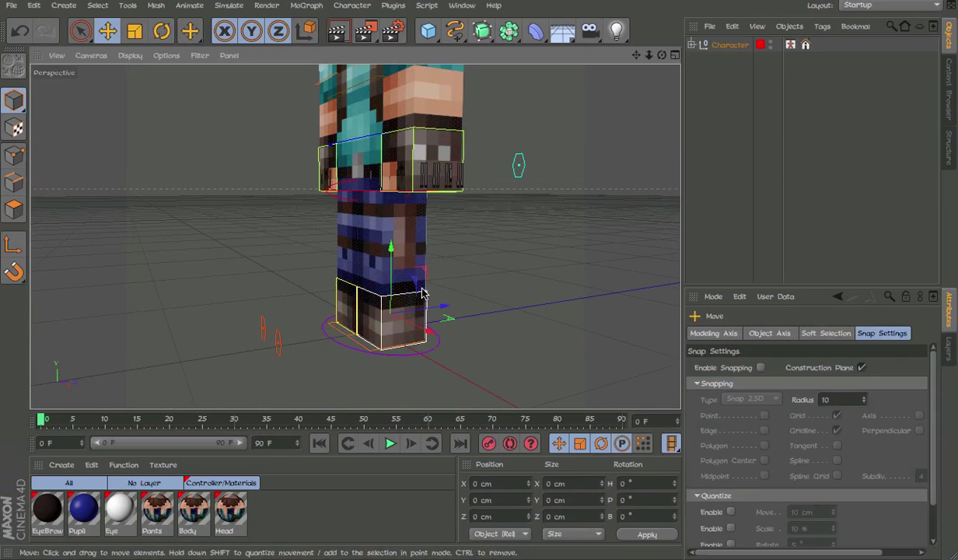
{"action": "mouse_move", "coordinate": [421, 306]}
{"action": "left_mouse_down"}
{"action": "mouse_move", "coordinate": [374, 244]}
{"action": "mouse_move", "coordinate": [287, 245]}
{"action": "left_mouse_up"}
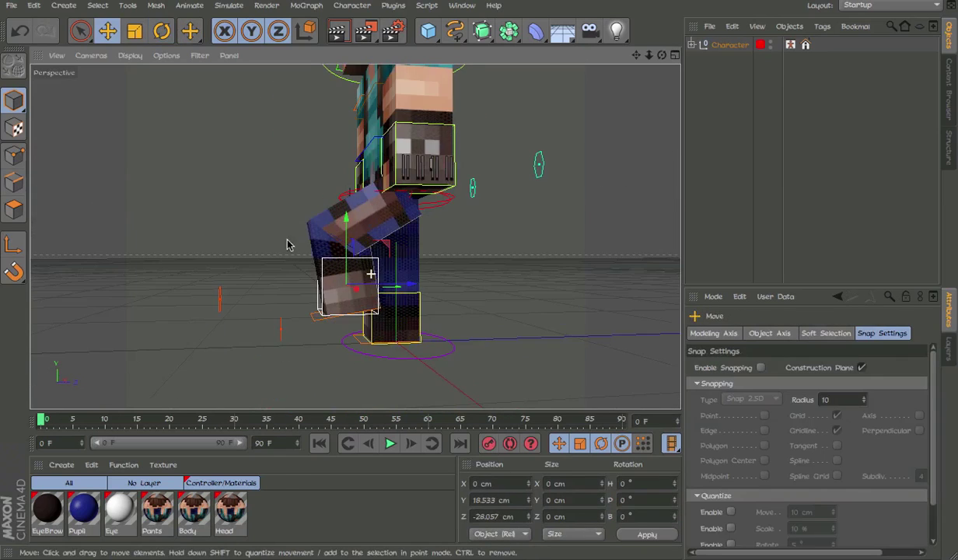
{"action": "left_click", "coordinate": [316, 317]}
{"action": "key", "text": "r"}
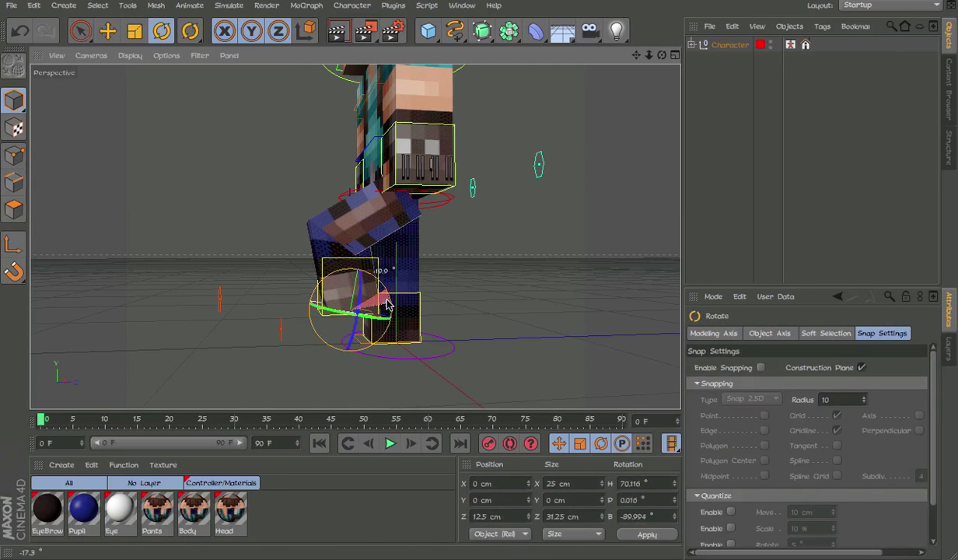
{"action": "mouse_move", "coordinate": [387, 283]}
{"action": "left_mouse_down", "text": "alt"}
{"action": "mouse_move", "coordinate": [343, 346]}
{"action": "mouse_move", "coordinate": [446, 288]}
{"action": "left_mouse_up", "text": "alt"}
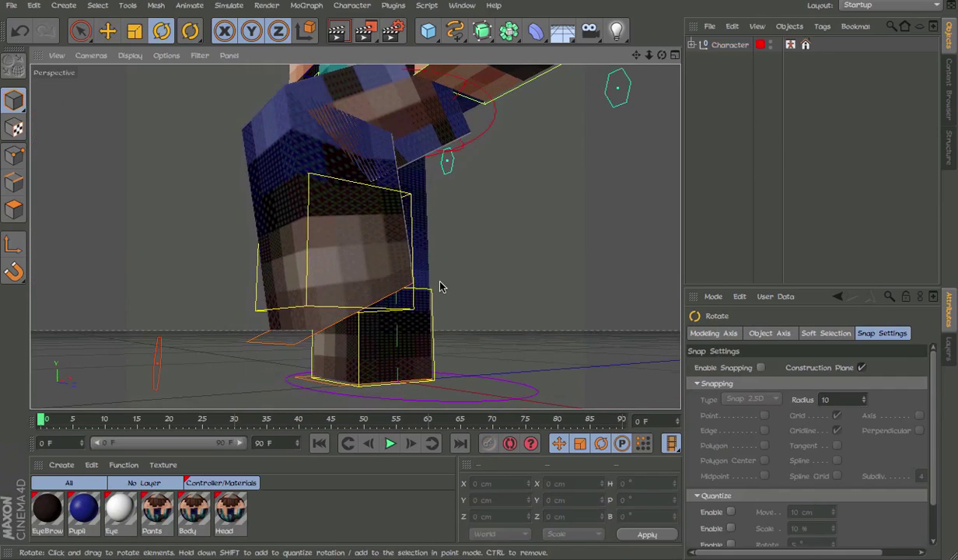
{"action": "key", "text": "ctrl+z"}
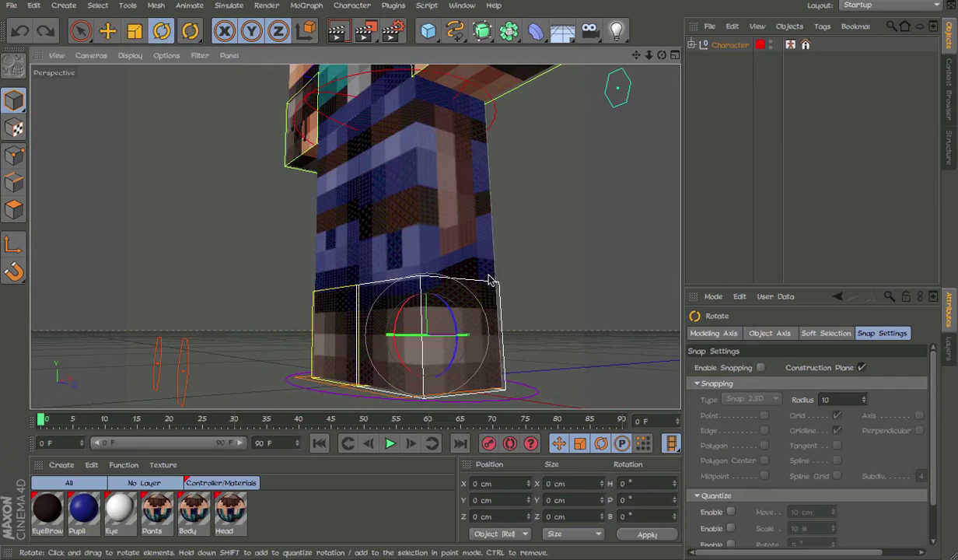
Squash the head's Stretch control to 50%, then reset it to normal size
{"action": "scroll", "coordinate": [319, 352], "scroll_direction": "down", "scroll_amount": 5}
{"action": "left_click_drag", "start_coordinate": [396, 383], "coordinate": [513, 158], "text": "alt"}
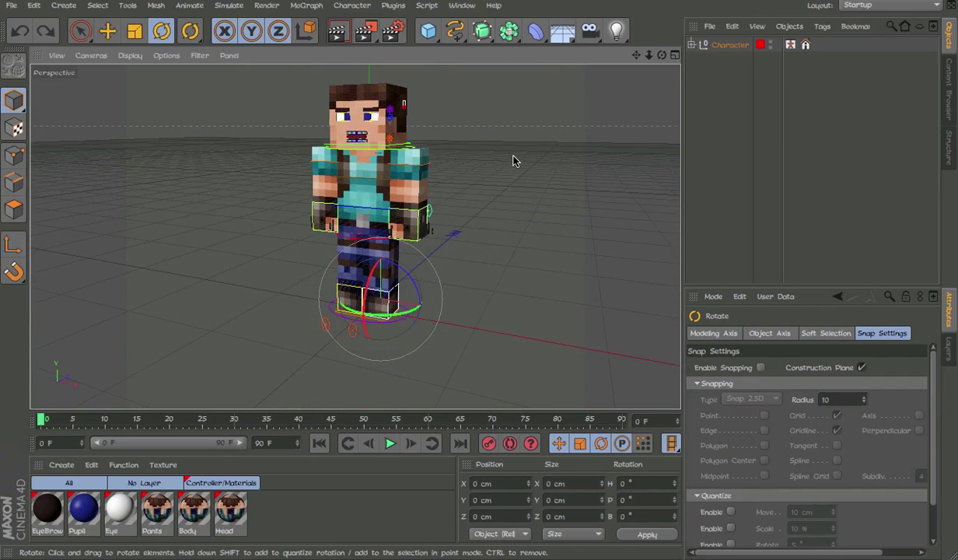
{"action": "scroll", "coordinate": [377, 130], "scroll_direction": "up", "scroll_amount": 5}
{"action": "left_click_drag", "start_coordinate": [377, 130], "coordinate": [443, 195], "text": "alt"}
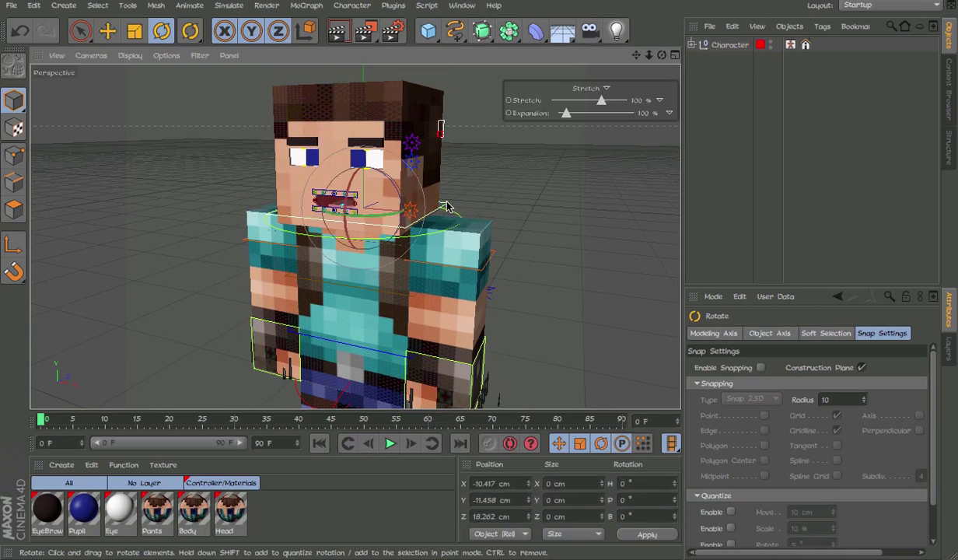
{"action": "left_click", "coordinate": [445, 207]}
{"action": "mouse_move", "coordinate": [566, 101]}
{"action": "left_mouse_down"}
{"action": "mouse_move", "coordinate": [633, 96]}
{"action": "mouse_move", "coordinate": [431, 118]}
{"action": "mouse_move", "coordinate": [517, 150]}
{"action": "left_mouse_up"}
{"action": "left_click", "coordinate": [517, 150]}
{"action": "left_click_drag", "start_coordinate": [441, 155], "coordinate": [437, 182], "text": "alt"}
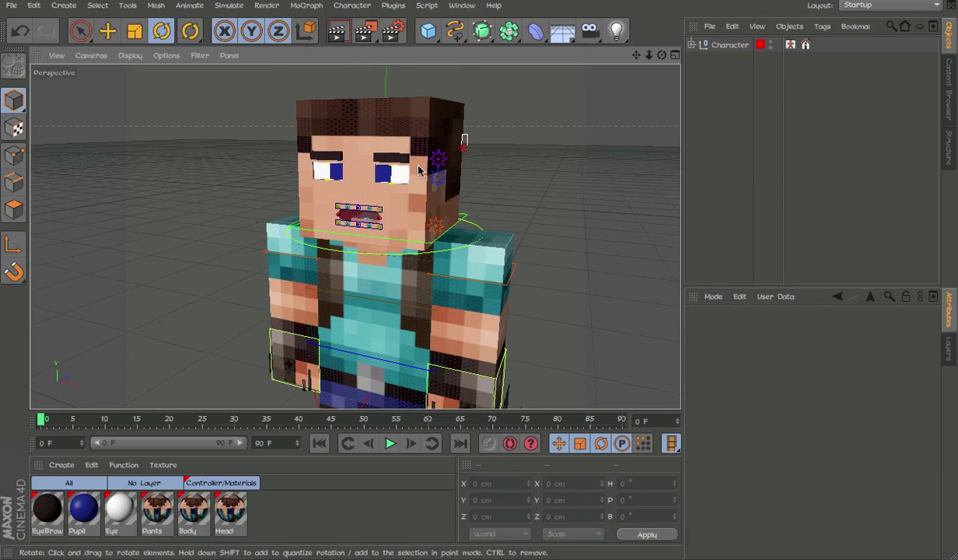
{"action": "scroll", "coordinate": [418, 170], "scroll_direction": "up", "scroll_amount": 2}
{"action": "scroll", "coordinate": [420, 175], "scroll_direction": "up", "scroll_amount": 2}
{"action": "scroll", "coordinate": [423, 183], "scroll_direction": "up", "scroll_amount": 2}
{"action": "scroll", "coordinate": [426, 192], "scroll_direction": "up", "scroll_amount": 1}
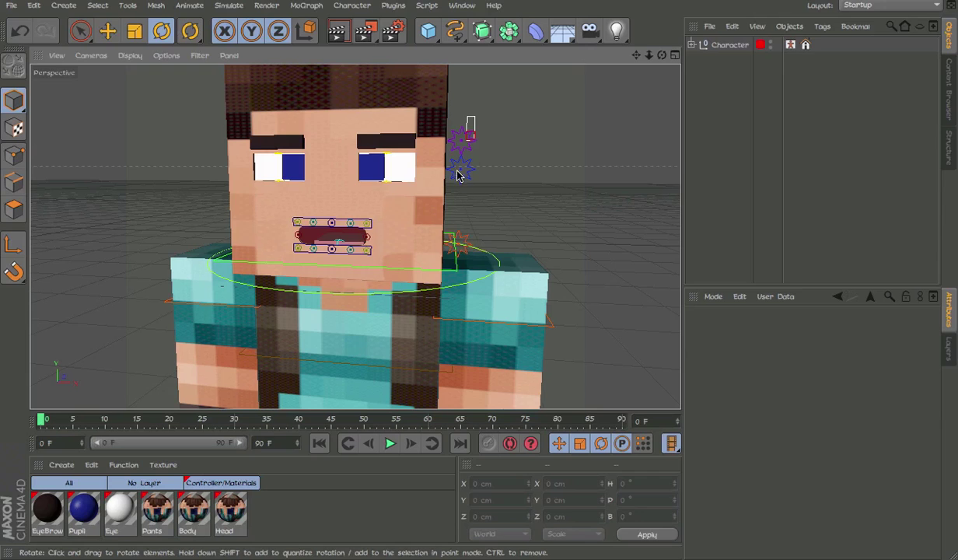
{"action": "mouse_move", "coordinate": [458, 175]}
{"action": "left_mouse_down", "text": "alt"}
{"action": "mouse_move", "coordinate": [470, 166]}
{"action": "mouse_move", "coordinate": [485, 179]}
{"action": "mouse_move", "coordinate": [467, 184]}
{"action": "left_mouse_up", "text": "alt"}
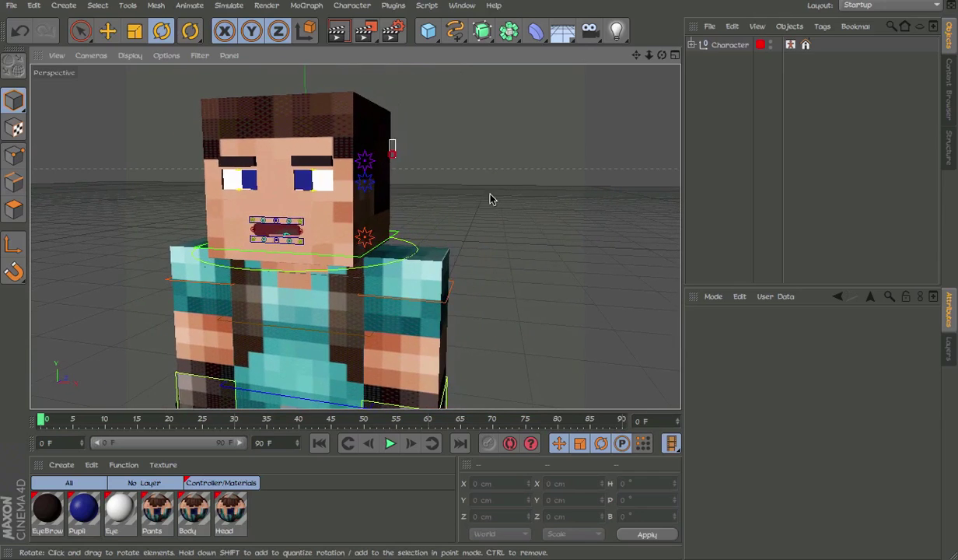
{"action": "scroll", "coordinate": [622, 229], "scroll_direction": "down", "scroll_amount": 3}
Raise the On/Off controller above the head along Y to reveal the face panel
{"action": "left_click", "coordinate": [387, 154]}
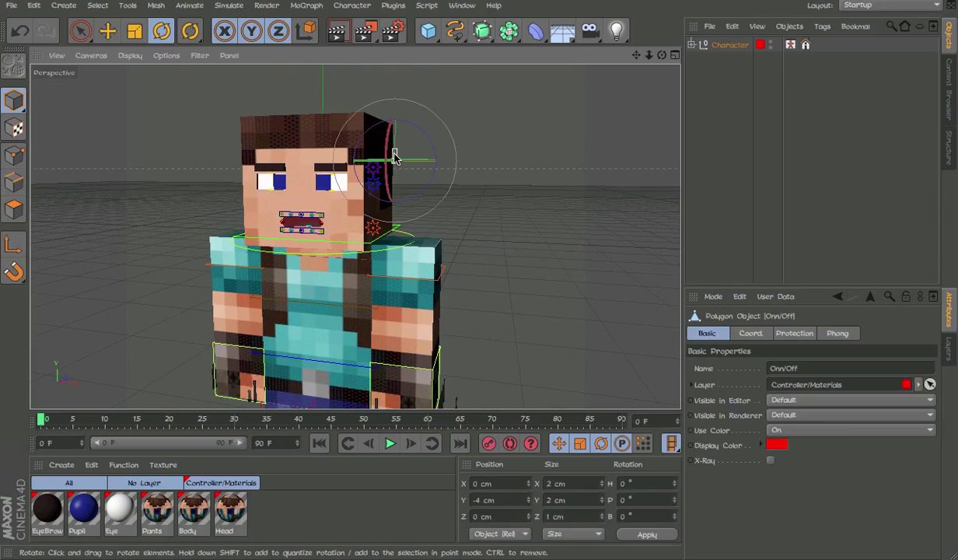
{"action": "key", "text": "o"}
{"action": "key", "text": "e"}
{"action": "scroll", "coordinate": [492, 173], "scroll_direction": "down", "scroll_amount": 5}
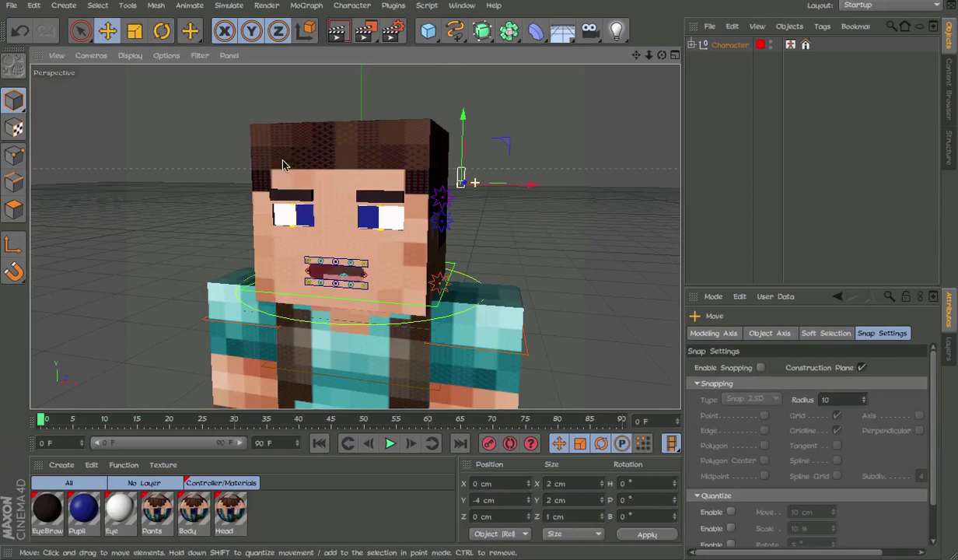
{"action": "scroll", "coordinate": [455, 212], "scroll_direction": "down", "scroll_amount": 2}
{"action": "scroll", "coordinate": [430, 203], "scroll_direction": "down", "scroll_amount": 1}
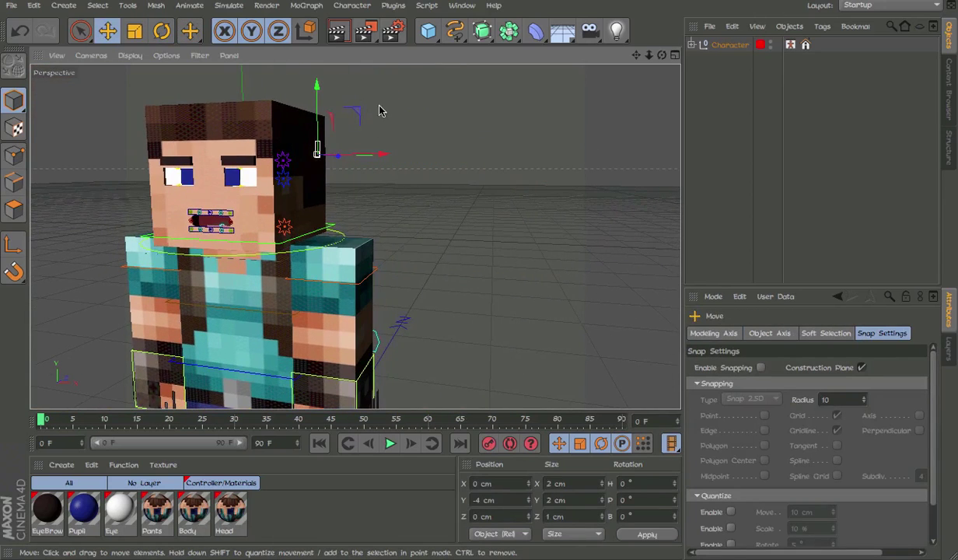
{"action": "left_click_drag", "start_coordinate": [379, 110], "coordinate": [374, 139], "text": "alt"}
{"action": "scroll", "coordinate": [420, 156], "scroll_direction": "up", "scroll_amount": 2}
{"action": "scroll", "coordinate": [456, 167], "scroll_direction": "down", "scroll_amount": 3}
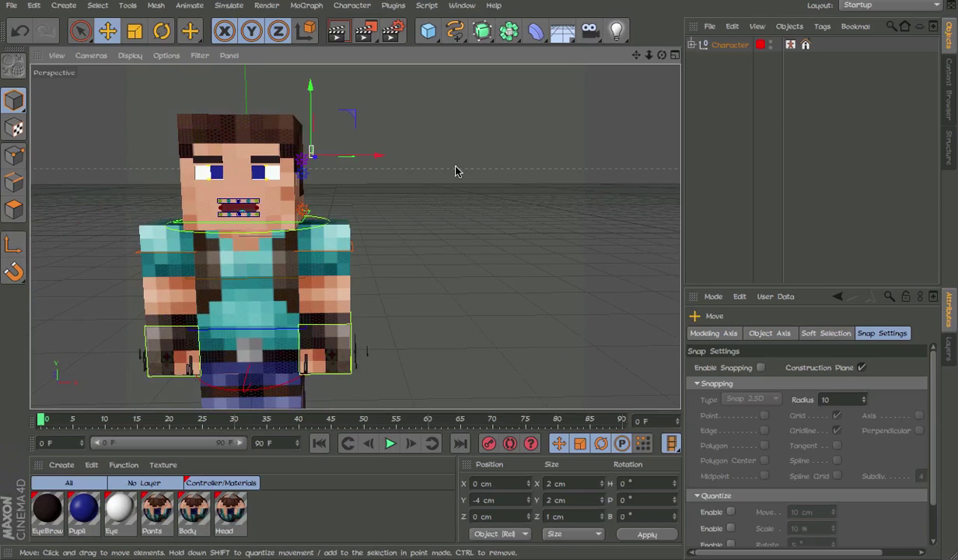
{"action": "mouse_move", "coordinate": [456, 171]}
{"action": "left_mouse_down", "text": "alt"}
{"action": "mouse_move", "coordinate": [430, 173]}
{"action": "mouse_move", "coordinate": [465, 175]}
{"action": "left_mouse_up", "text": "alt"}
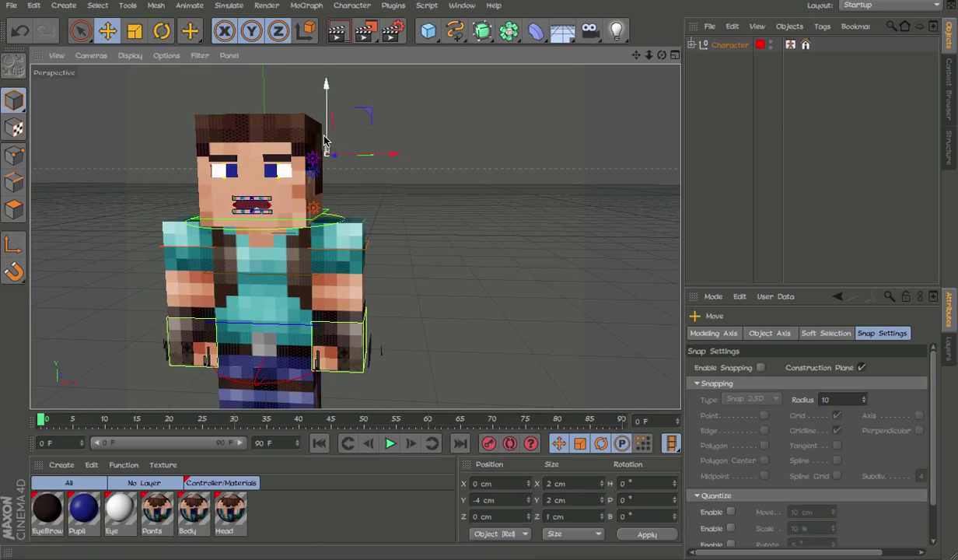
{"action": "left_click_drag", "start_coordinate": [324, 140], "coordinate": [324, 131]}
Try an EyeBrows controller and undo it, then lower the On/Off controller
{"action": "scroll", "coordinate": [440, 180], "scroll_direction": "up", "scroll_amount": 2}
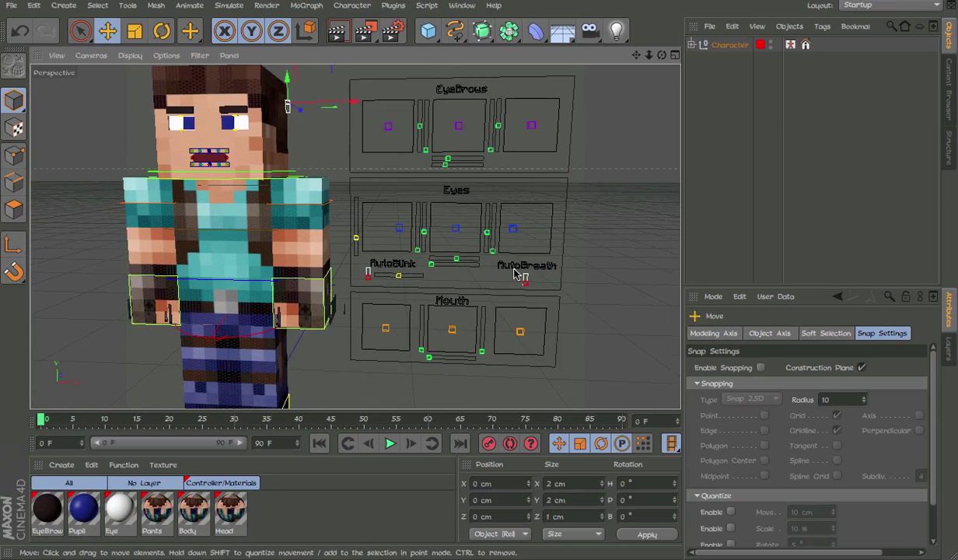
{"action": "scroll", "coordinate": [467, 187], "scroll_direction": "down", "scroll_amount": 3}
{"action": "left_click", "coordinate": [566, 204]}
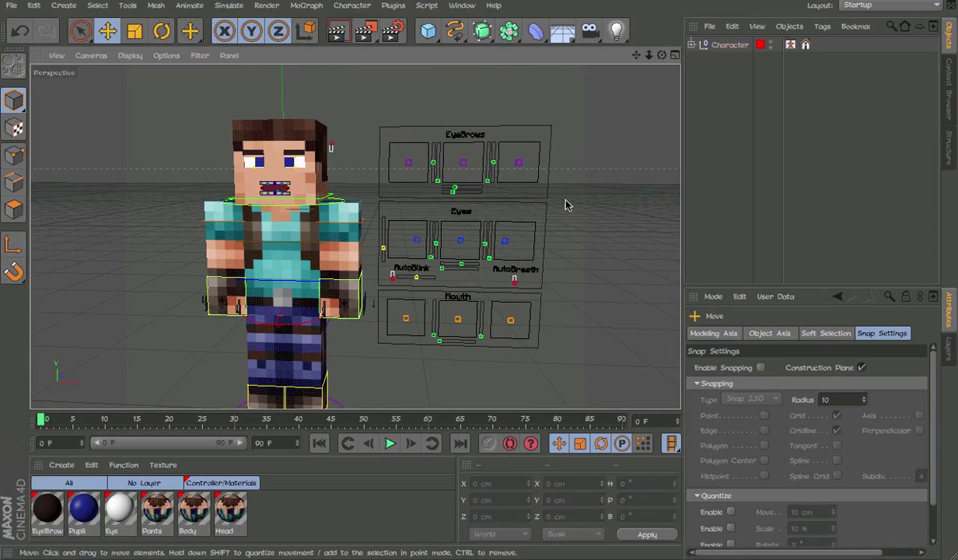
{"action": "left_click", "coordinate": [455, 166]}
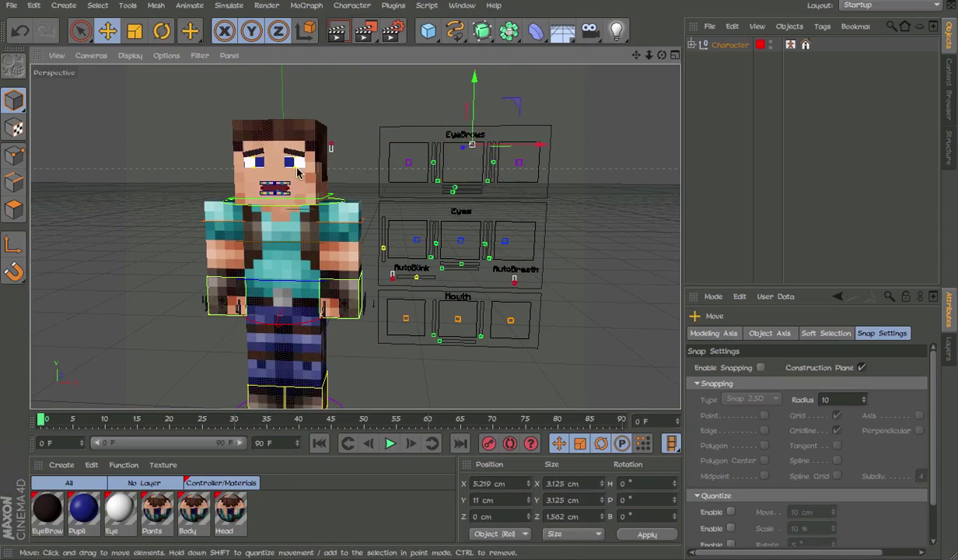
{"action": "key", "text": "ctrl+z"}
{"action": "scroll", "coordinate": [297, 173], "scroll_direction": "up", "scroll_amount": 3}
{"action": "scroll", "coordinate": [368, 154], "scroll_direction": "up", "scroll_amount": 3}
{"action": "left_click_drag", "start_coordinate": [361, 127], "coordinate": [363, 132]}
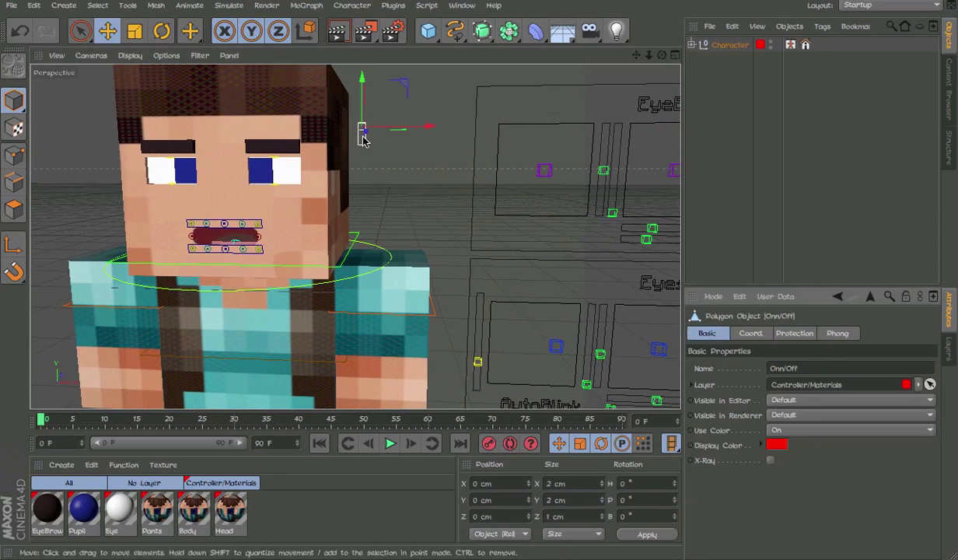
Try a stretched mouth shape with the star mouth control, undo, and reselect On/Off
{"action": "left_click", "coordinate": [343, 238]}
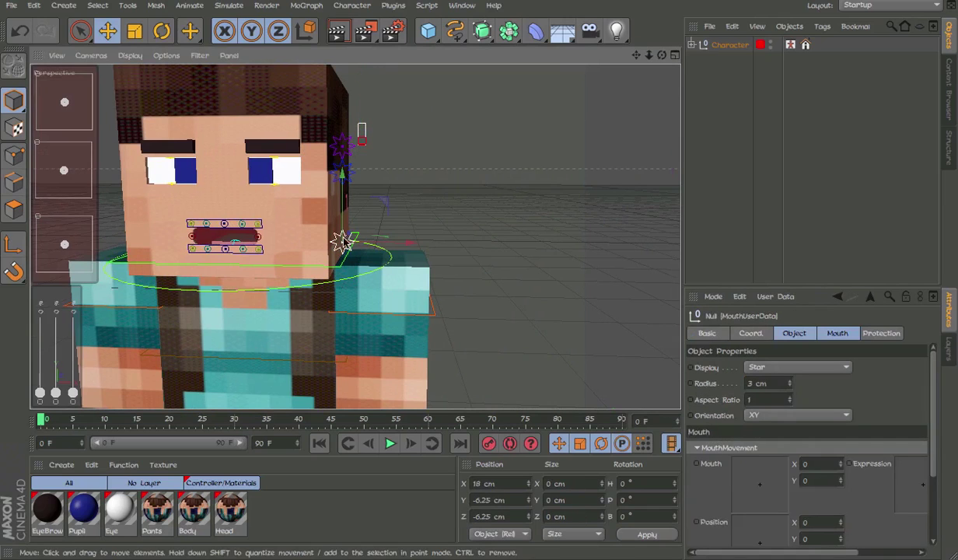
{"action": "left_click_drag", "start_coordinate": [73, 116], "coordinate": [74, 124]}
{"action": "key", "text": "ctrl+z"}
{"action": "left_click", "coordinate": [359, 137]}
{"action": "left_click", "coordinate": [359, 137]}
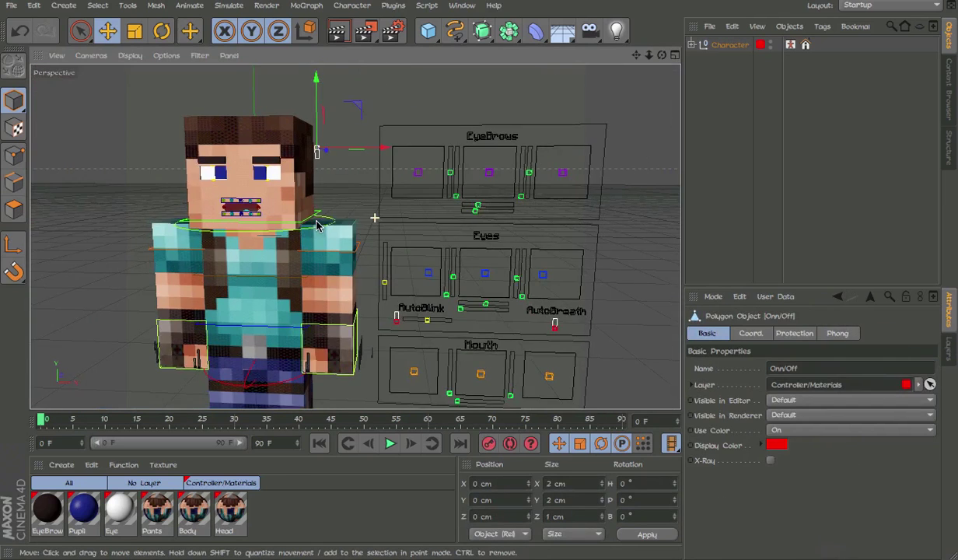
Drag the face-panel Mouth controller square to open the character's mouth
{"action": "left_click", "coordinate": [481, 364]}
{"action": "mouse_move", "coordinate": [481, 360]}
{"action": "left_mouse_down"}
{"action": "mouse_move", "coordinate": [464, 356]}
{"action": "mouse_move", "coordinate": [533, 368]}
{"action": "left_mouse_up"}
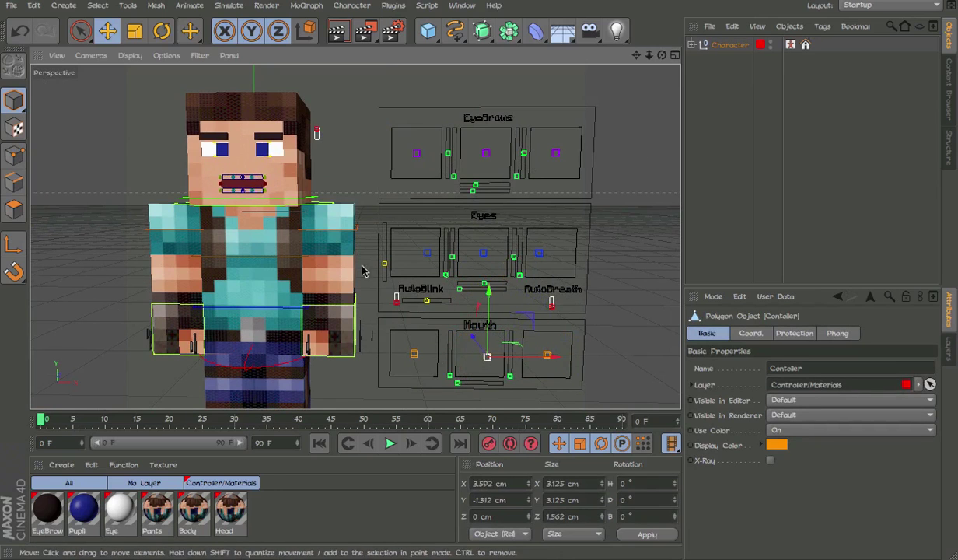
{"action": "scroll", "coordinate": [359, 183], "scroll_direction": "up", "scroll_amount": 5}
{"action": "scroll", "coordinate": [385, 212], "scroll_direction": "up", "scroll_amount": 3}
Nudge the top and bottom mouth controls inward along Z, viewed from the side
{"action": "left_click", "coordinate": [378, 183]}
{"action": "mouse_move", "coordinate": [379, 194]}
{"action": "left_mouse_down", "text": "alt"}
{"action": "mouse_move", "coordinate": [381, 210]}
{"action": "mouse_move", "coordinate": [353, 193]}
{"action": "mouse_move", "coordinate": [439, 199]}
{"action": "mouse_move", "coordinate": [342, 206]}
{"action": "mouse_move", "coordinate": [369, 272]}
{"action": "mouse_move", "coordinate": [359, 268]}
{"action": "left_mouse_up", "text": "alt"}
{"action": "left_click", "coordinate": [345, 173]}
{"action": "mouse_move", "coordinate": [359, 268]}
{"action": "left_mouse_down", "text": "alt"}
{"action": "mouse_move", "coordinate": [338, 184]}
{"action": "mouse_move", "coordinate": [351, 192]}
{"action": "mouse_move", "coordinate": [336, 201]}
{"action": "mouse_move", "coordinate": [310, 192]}
{"action": "mouse_move", "coordinate": [397, 194]}
{"action": "left_mouse_up", "text": "alt"}
{"action": "left_click", "coordinate": [325, 195]}
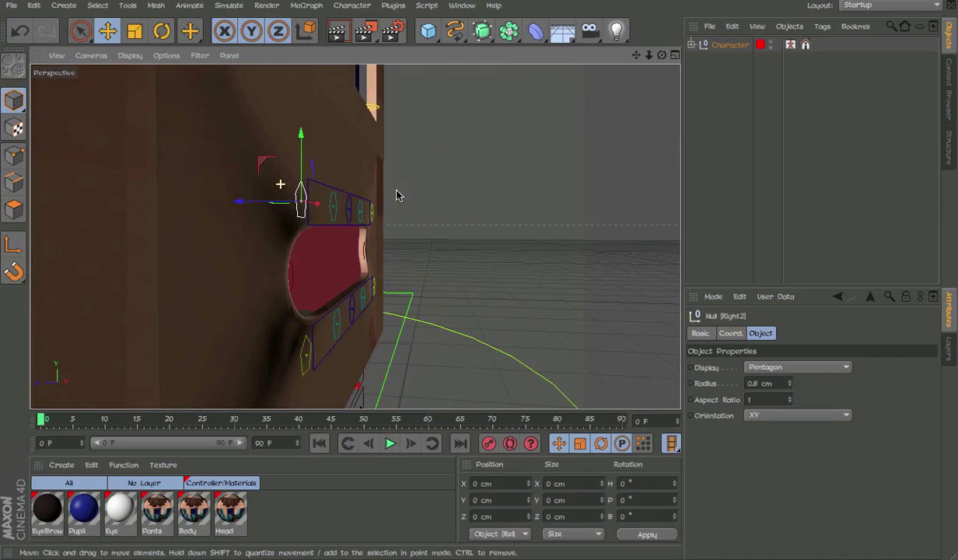
Deform the mouth corner with the Right2 control and select the other mouth controls
{"action": "mouse_move", "coordinate": [261, 160]}
{"action": "left_mouse_down"}
{"action": "mouse_move", "coordinate": [242, 154]}
{"action": "mouse_move", "coordinate": [235, 134]}
{"action": "mouse_move", "coordinate": [258, 160]}
{"action": "mouse_move", "coordinate": [156, 191]}
{"action": "mouse_move", "coordinate": [183, 180]}
{"action": "mouse_move", "coordinate": [229, 220]}
{"action": "left_mouse_up"}
{"action": "left_click", "coordinate": [334, 243]}
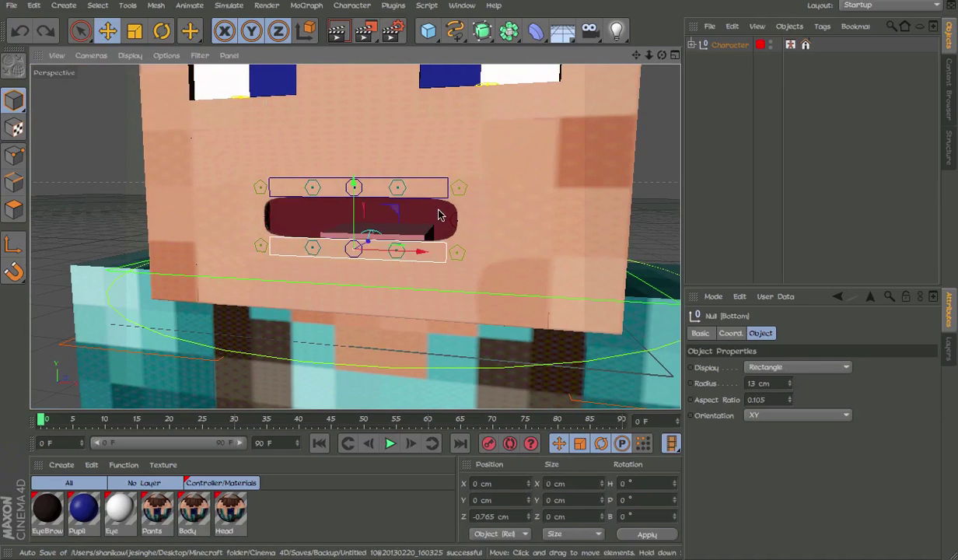
{"action": "left_click", "coordinate": [426, 197]}
{"action": "left_click", "coordinate": [436, 185]}
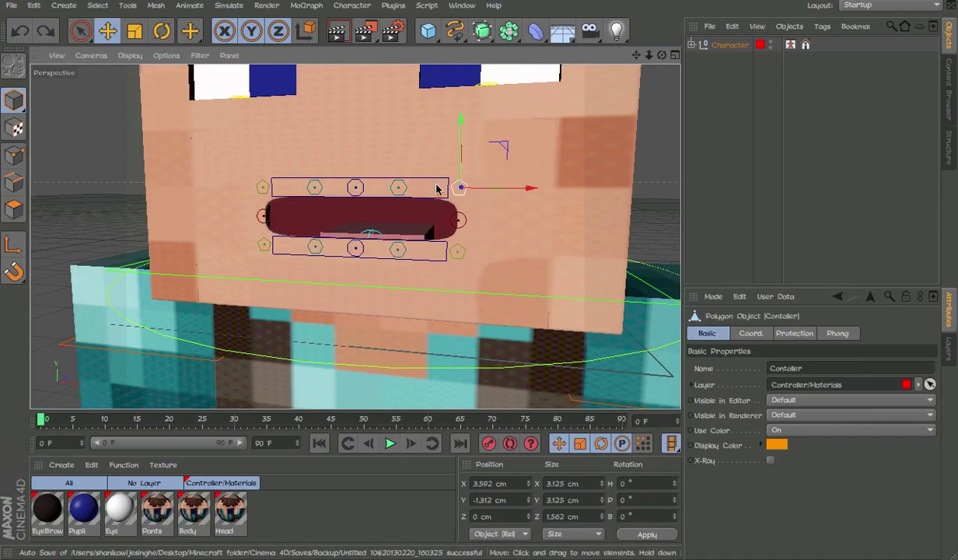
{"action": "mouse_move", "coordinate": [431, 171]}
{"action": "left_mouse_down", "text": "alt"}
{"action": "mouse_move", "coordinate": [373, 181]}
{"action": "mouse_move", "coordinate": [353, 167]}
{"action": "mouse_move", "coordinate": [445, 150]}
{"action": "mouse_move", "coordinate": [265, 203]}
{"action": "mouse_move", "coordinate": [74, 193]}
{"action": "mouse_move", "coordinate": [441, 206]}
{"action": "mouse_move", "coordinate": [500, 182]}
{"action": "mouse_move", "coordinate": [445, 200]}
{"action": "left_mouse_up", "text": "alt"}
Raise the Left2 mouth corner control up, right and forward
{"action": "left_click", "coordinate": [445, 200]}
{"action": "mouse_move", "coordinate": [474, 164]}
{"action": "left_mouse_down"}
{"action": "mouse_move", "coordinate": [528, 115]}
{"action": "mouse_move", "coordinate": [560, 177]}
{"action": "left_mouse_up"}
{"action": "scroll", "coordinate": [459, 131], "scroll_direction": "up", "scroll_amount": 5}
{"action": "left_click_drag", "start_coordinate": [458, 161], "coordinate": [438, 163]}
{"action": "mouse_move", "coordinate": [535, 132]}
{"action": "left_mouse_down"}
{"action": "mouse_move", "coordinate": [519, 102]}
{"action": "mouse_move", "coordinate": [533, 154]}
{"action": "mouse_move", "coordinate": [479, 189]}
{"action": "mouse_move", "coordinate": [277, 183]}
{"action": "mouse_move", "coordinate": [305, 205]}
{"action": "left_mouse_up"}
{"action": "left_click", "coordinate": [362, 218]}
Briefly open the mouth using the bottom mouth rectangle control
{"action": "right_click_drag", "start_coordinate": [305, 205], "coordinate": [251, 166], "text": "alt"}
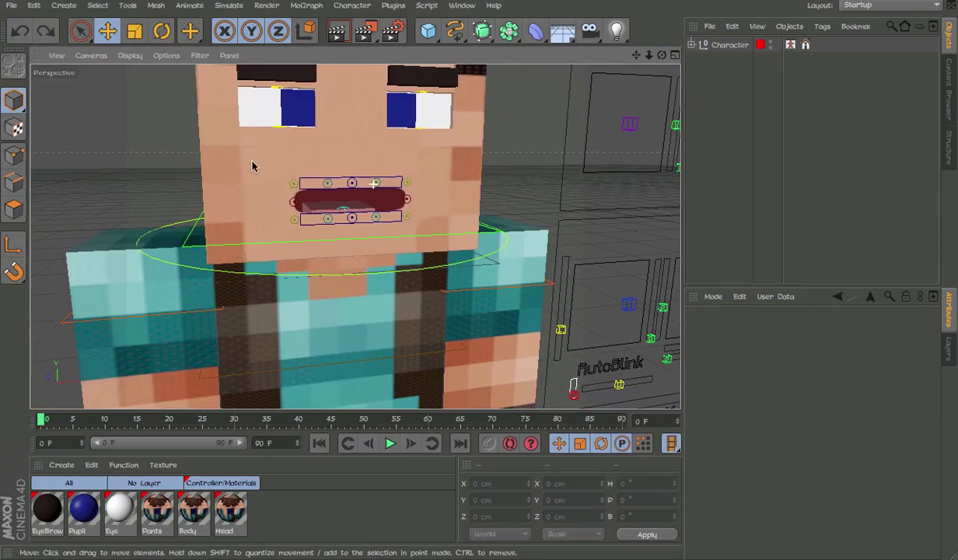
{"action": "left_click", "coordinate": [350, 219]}
{"action": "mouse_move", "coordinate": [354, 206]}
{"action": "left_mouse_down"}
{"action": "mouse_move", "coordinate": [351, 229]}
{"action": "mouse_move", "coordinate": [354, 206]}
{"action": "left_mouse_up"}
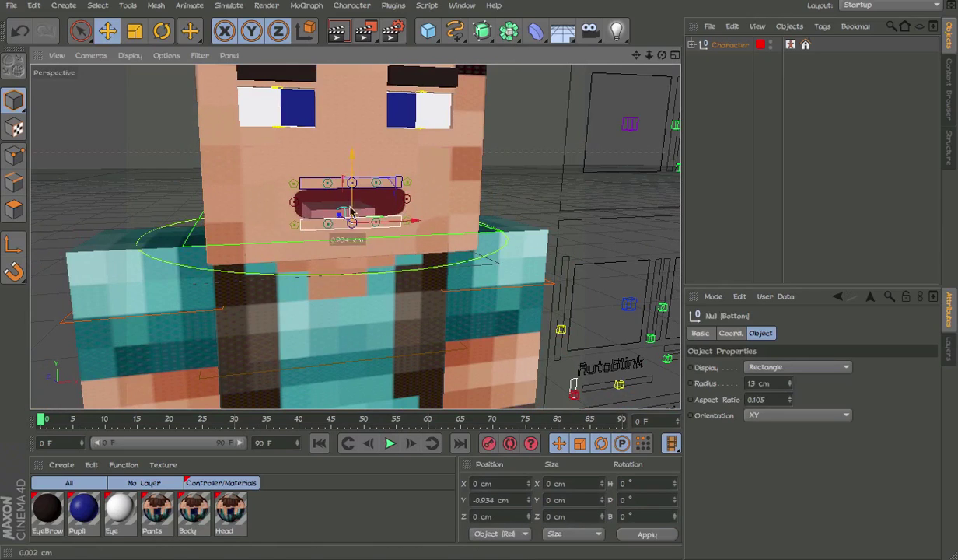
{"action": "left_click", "coordinate": [361, 181]}
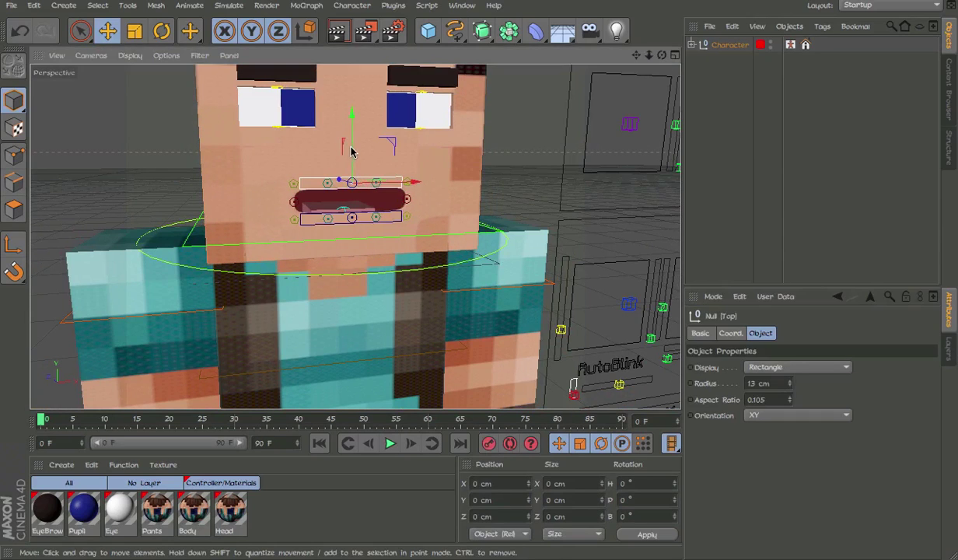
Move the face-panel Mouth controller to reshape the mouth into a wide open oval
{"action": "left_click_drag", "start_coordinate": [357, 180], "coordinate": [493, 161], "text": "alt"}
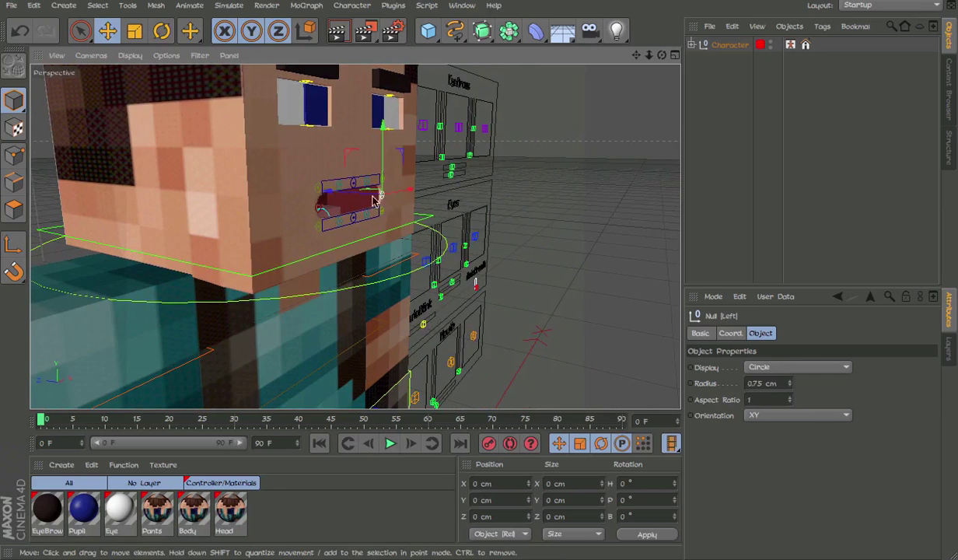
{"action": "mouse_move", "coordinate": [351, 198]}
{"action": "left_mouse_down"}
{"action": "mouse_move", "coordinate": [381, 194]}
{"action": "mouse_move", "coordinate": [424, 269]}
{"action": "mouse_move", "coordinate": [434, 320]}
{"action": "left_mouse_up"}
{"action": "scroll", "coordinate": [423, 268], "scroll_direction": "down", "scroll_amount": 5}
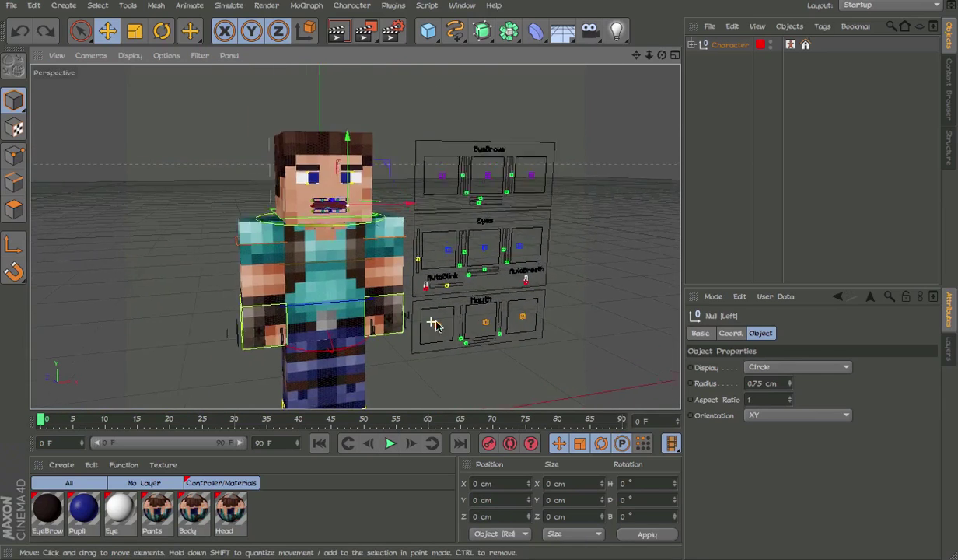
{"action": "left_click", "coordinate": [497, 331]}
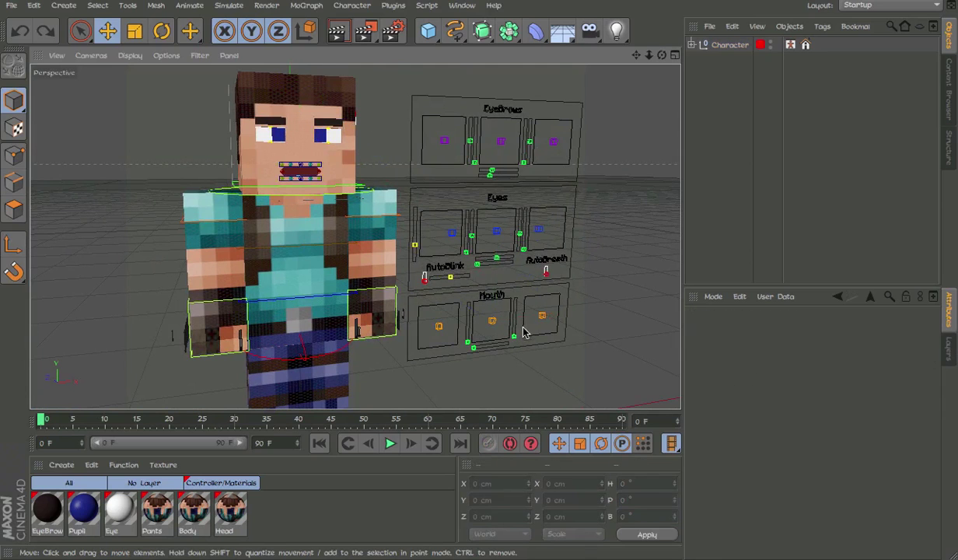
{"action": "mouse_move", "coordinate": [519, 331]}
{"action": "left_mouse_down", "text": "alt"}
{"action": "mouse_move", "coordinate": [535, 322]}
{"action": "mouse_move", "coordinate": [521, 368]}
{"action": "mouse_move", "coordinate": [429, 290]}
{"action": "left_mouse_up", "text": "alt"}
{"action": "left_click", "coordinate": [547, 319]}
{"action": "scroll", "coordinate": [222, 93], "scroll_direction": "up", "scroll_amount": 5}
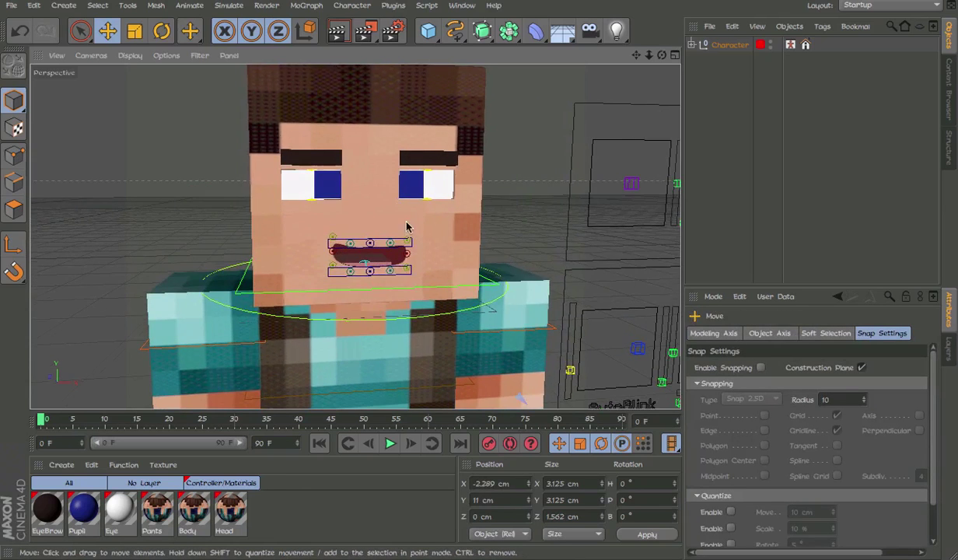
{"action": "scroll", "coordinate": [366, 202], "scroll_direction": "up", "scroll_amount": 3}
{"action": "left_click_drag", "start_coordinate": [571, 365], "coordinate": [505, 330]}
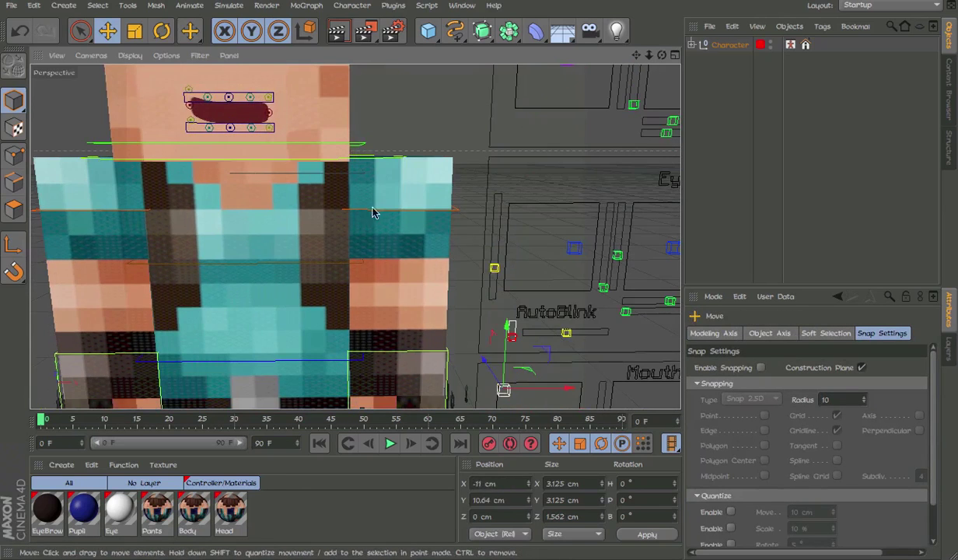
Return the Mouth controller to 0,0 and zoom out to show the whole character
{"action": "middle_click_drag", "start_coordinate": [393, 165], "coordinate": [292, 181], "text": "alt"}
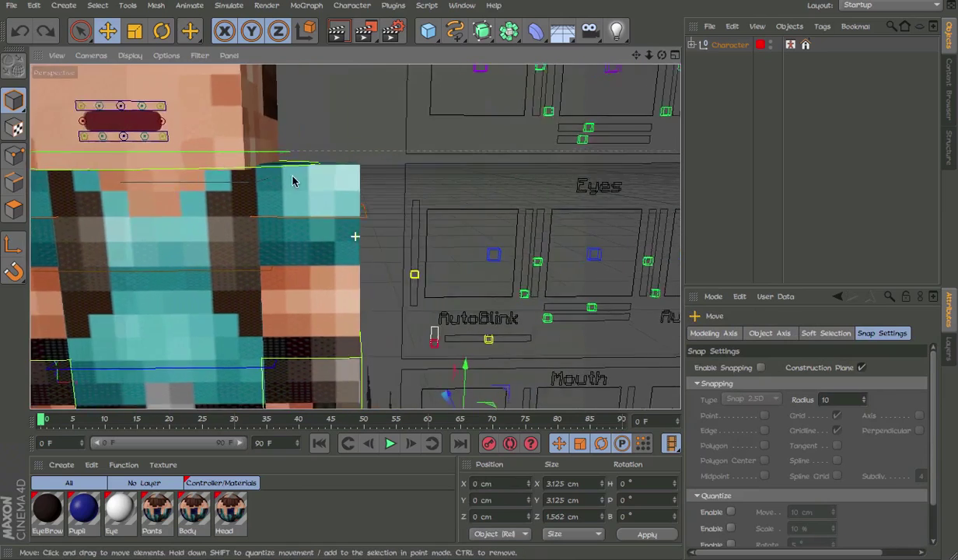
{"action": "scroll", "coordinate": [290, 185], "scroll_direction": "down", "scroll_amount": 3}
{"action": "scroll", "coordinate": [285, 188], "scroll_direction": "down", "scroll_amount": 2}
{"action": "scroll", "coordinate": [311, 199], "scroll_direction": "down", "scroll_amount": 2}
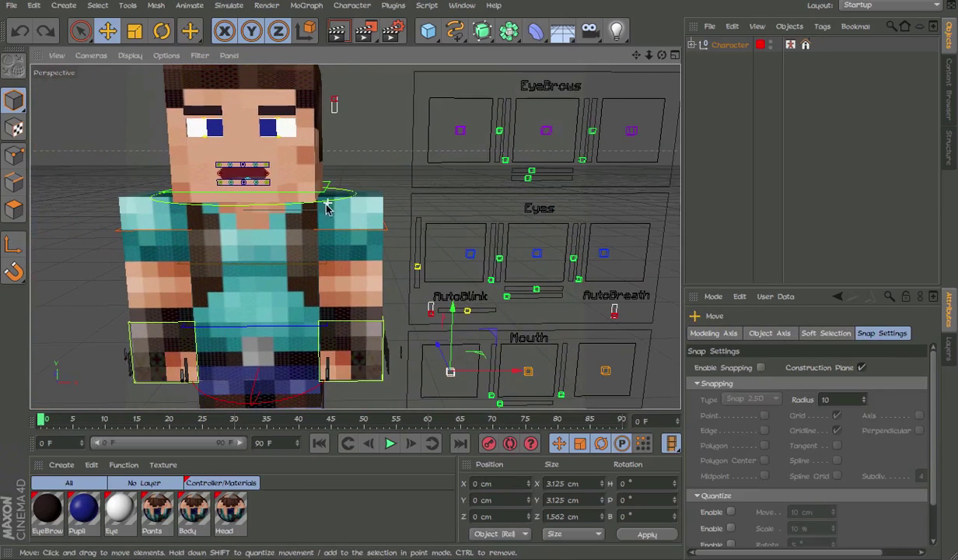
Close and reopen the eyes with the Eyes panel eyelid slider
{"action": "left_click", "coordinate": [417, 267]}
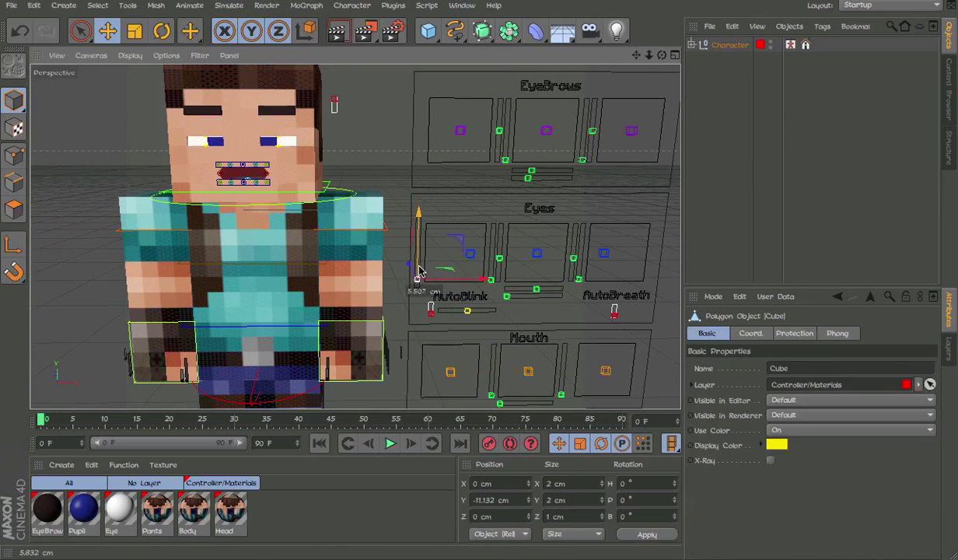
{"action": "mouse_move", "coordinate": [420, 242]}
{"action": "left_mouse_down"}
{"action": "mouse_move", "coordinate": [420, 221]}
{"action": "mouse_move", "coordinate": [425, 255]}
{"action": "mouse_move", "coordinate": [441, 210]}
{"action": "left_mouse_up"}
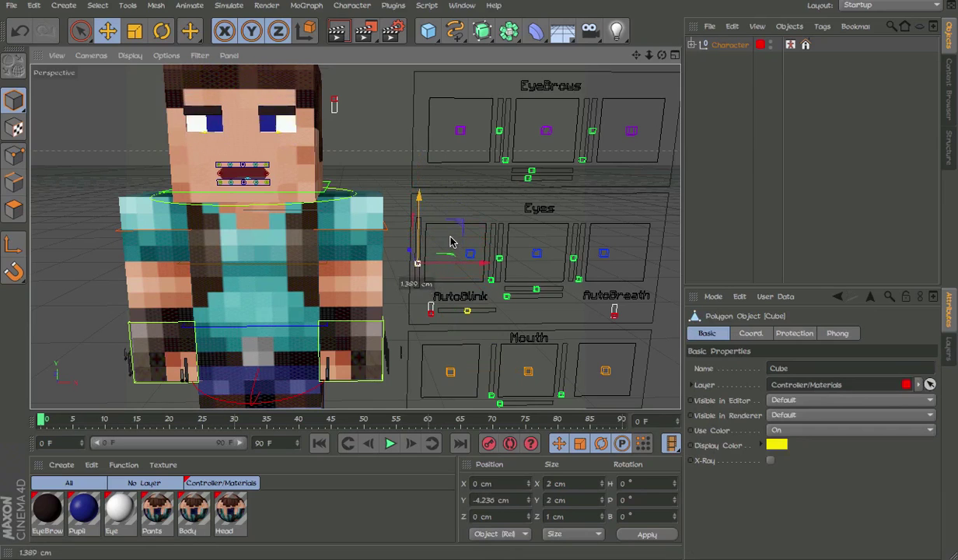
{"action": "mouse_move", "coordinate": [447, 251]}
{"action": "left_mouse_down"}
{"action": "mouse_move", "coordinate": [419, 255]}
{"action": "mouse_move", "coordinate": [435, 225]}
{"action": "left_mouse_up"}
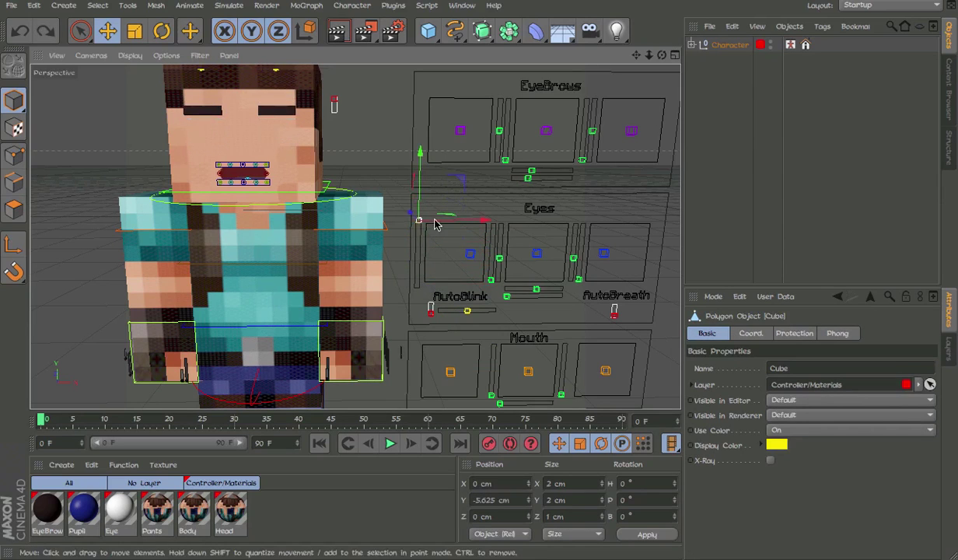
Aim the pupils up-right, up-left, right and left with the eye direction controllers
{"action": "left_click", "coordinate": [473, 255]}
{"action": "left_click_drag", "start_coordinate": [560, 312], "coordinate": [617, 256]}
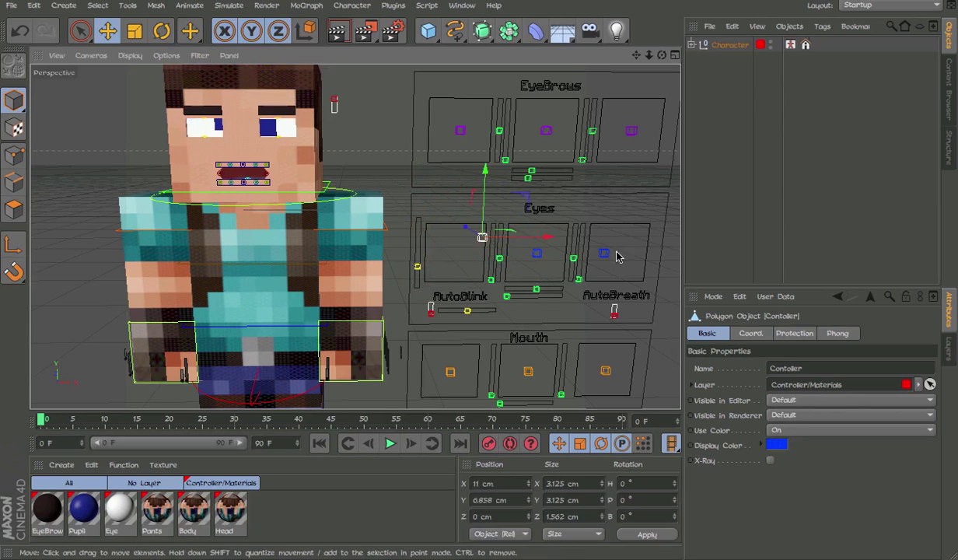
{"action": "mouse_move", "coordinate": [537, 270]}
{"action": "left_mouse_down"}
{"action": "mouse_move", "coordinate": [510, 271]}
{"action": "mouse_move", "coordinate": [537, 252]}
{"action": "left_mouse_up"}
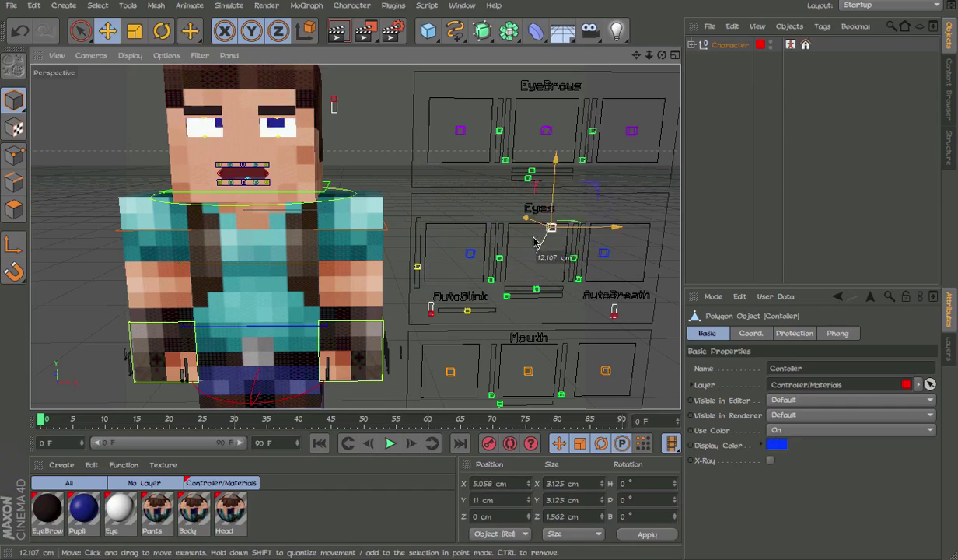
{"action": "left_click", "coordinate": [604, 253]}
{"action": "left_click_drag", "start_coordinate": [614, 310], "coordinate": [655, 310]}
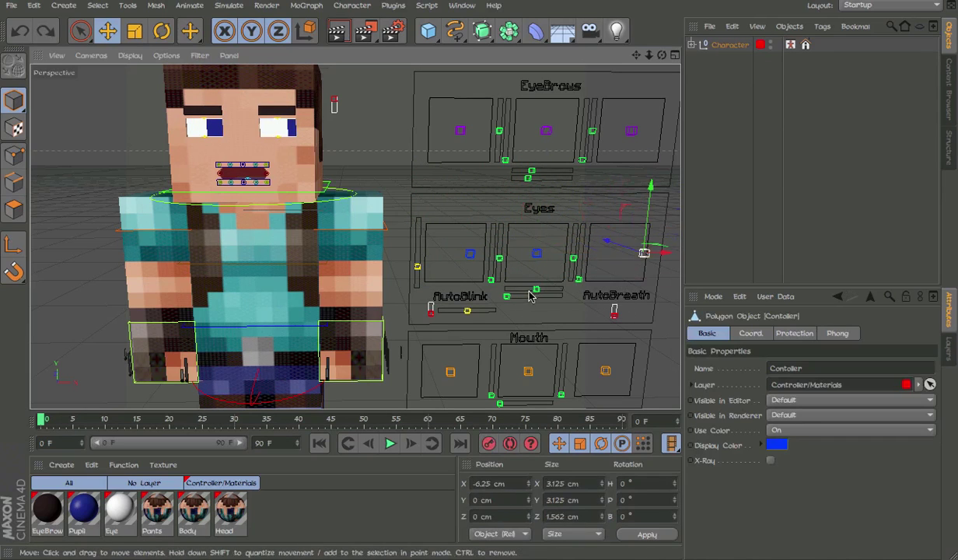
{"action": "left_click_drag", "start_coordinate": [545, 325], "coordinate": [501, 304]}
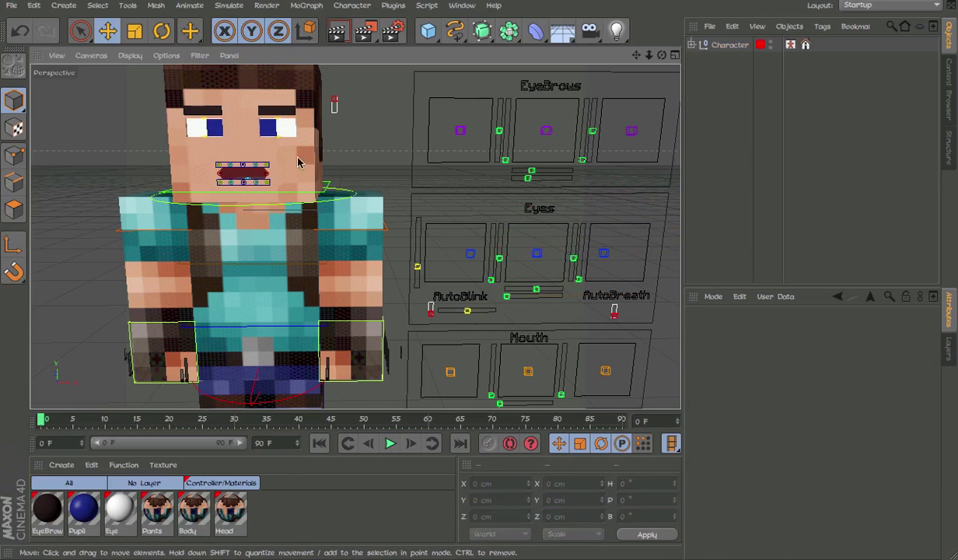
{"action": "scroll", "coordinate": [336, 250], "scroll_direction": "up", "scroll_amount": 5}
{"action": "scroll", "coordinate": [336, 250], "scroll_direction": "down", "scroll_amount": 2}
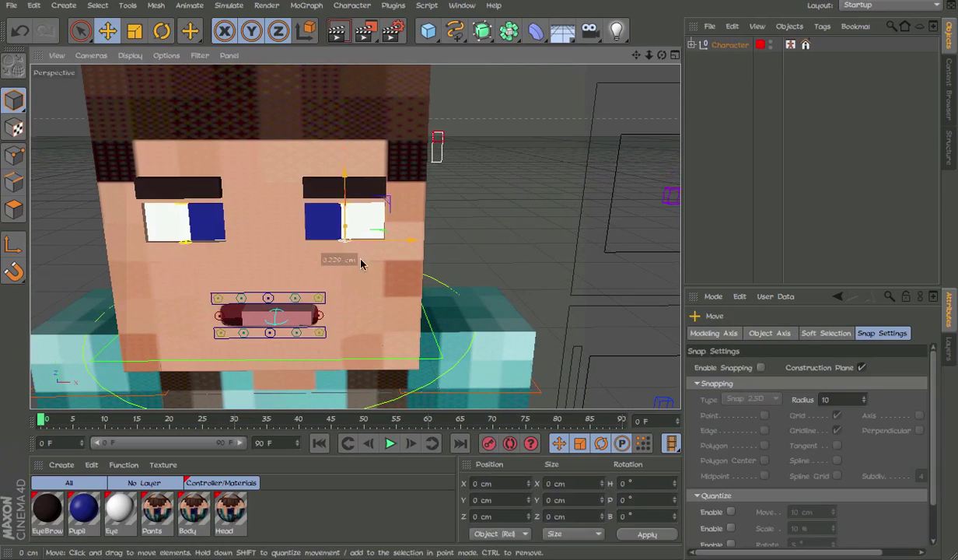
Pull the right upper eyelid closed, then undo it to leave the eyes open
{"action": "left_click", "coordinate": [342, 201]}
{"action": "left_click_drag", "start_coordinate": [339, 206], "coordinate": [359, 220]}
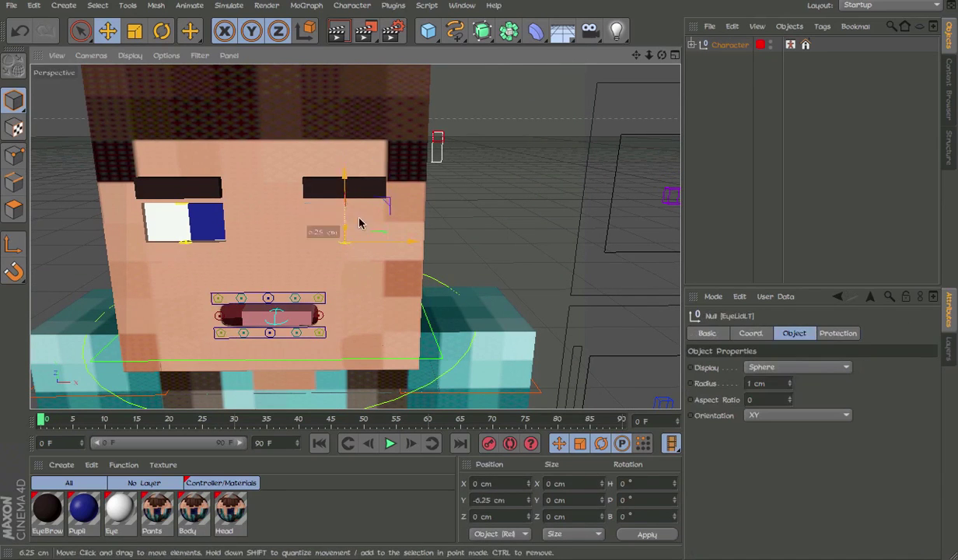
{"action": "key", "text": "ctrl+z"}
{"action": "left_click_drag", "start_coordinate": [448, 326], "coordinate": [454, 360], "text": "alt"}
{"action": "scroll", "coordinate": [454, 360], "scroll_direction": "down", "scroll_amount": 5}
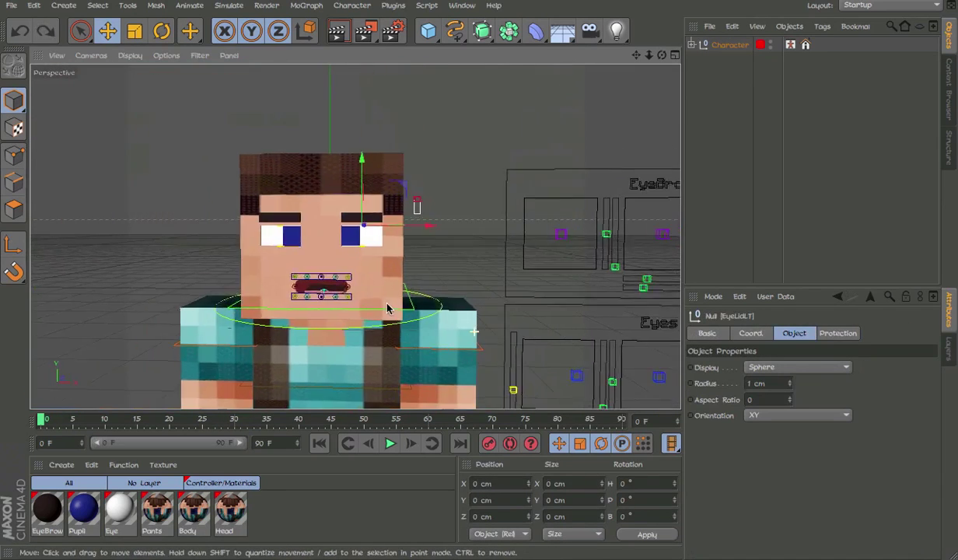
{"action": "scroll", "coordinate": [511, 287], "scroll_direction": "up", "scroll_amount": 2}
{"action": "scroll", "coordinate": [511, 286], "scroll_direction": "up", "scroll_amount": 1}
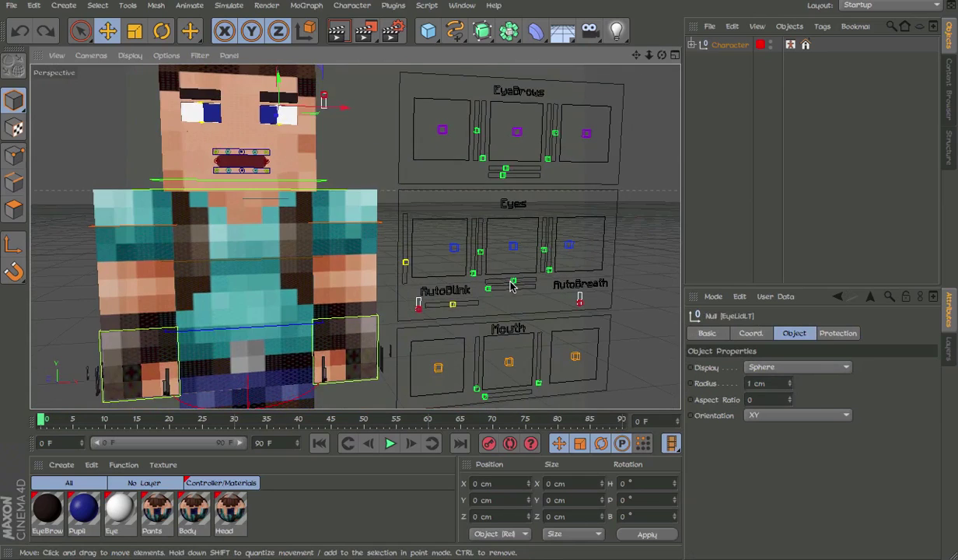
Select the AutoBlink slider, watch the blink play, then stop playback and deselect
{"action": "left_click", "coordinate": [454, 304]}
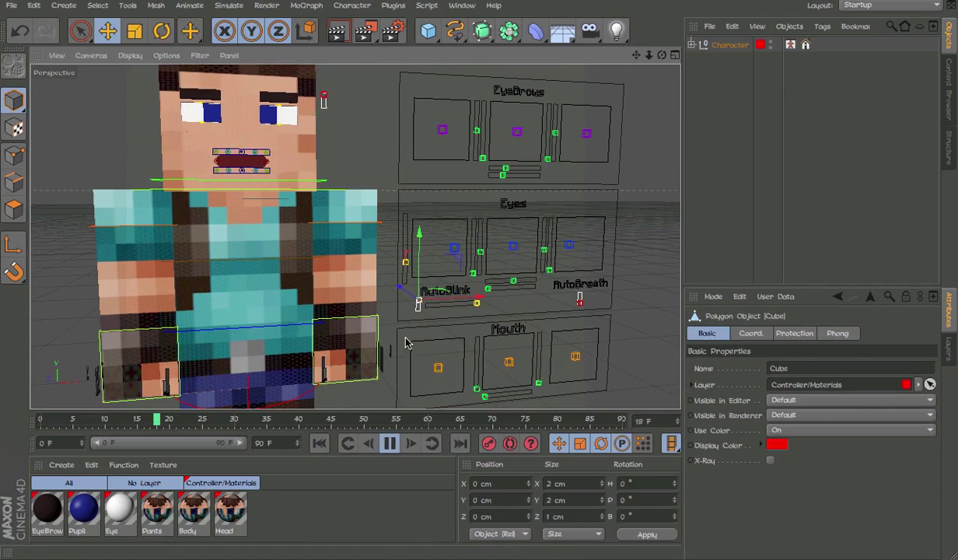
{"action": "left_click", "coordinate": [447, 289]}
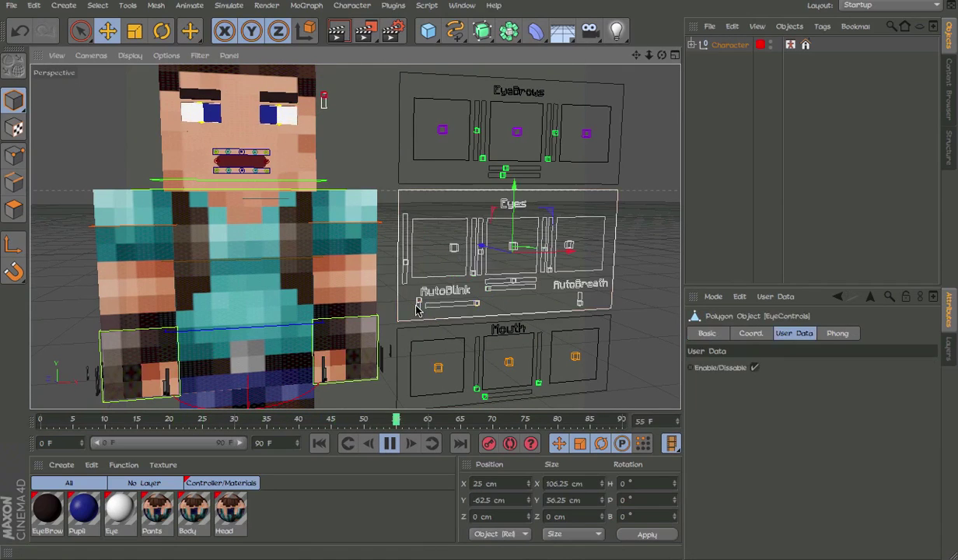
{"action": "left_click", "coordinate": [418, 303]}
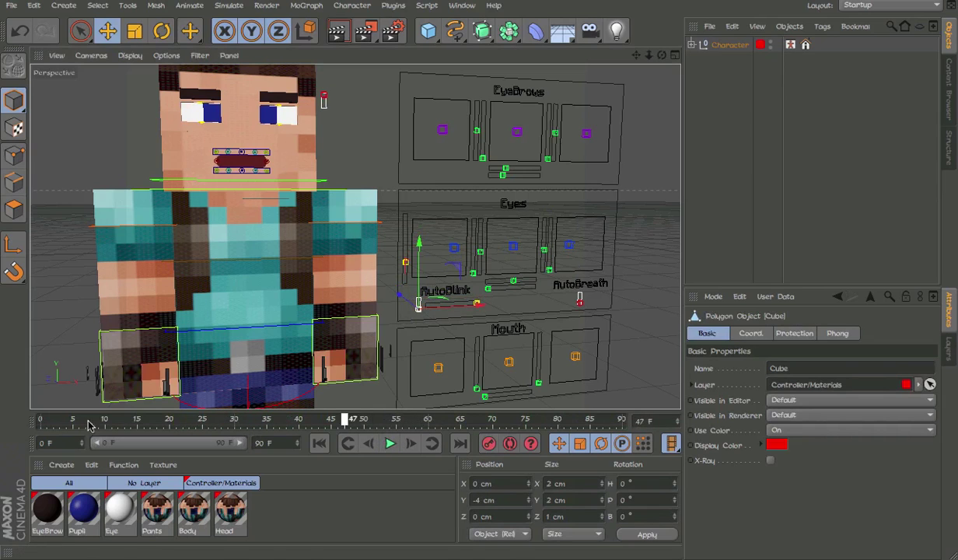
{"action": "left_click", "coordinate": [563, 305]}
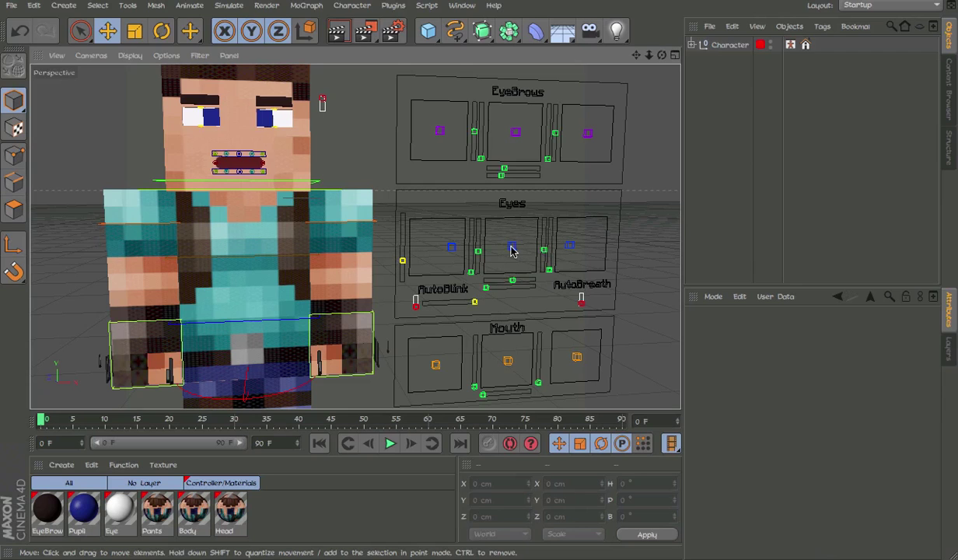
Move an eyebrow controller to change the brow expression, then undo the last raise
{"action": "left_click", "coordinate": [572, 249]}
{"action": "mouse_move", "coordinate": [572, 249]}
{"action": "left_mouse_down", "text": "alt"}
{"action": "mouse_move", "coordinate": [509, 261]}
{"action": "mouse_move", "coordinate": [545, 271]}
{"action": "mouse_move", "coordinate": [568, 221]}
{"action": "mouse_move", "coordinate": [545, 210]}
{"action": "mouse_move", "coordinate": [547, 188]}
{"action": "mouse_move", "coordinate": [577, 193]}
{"action": "mouse_move", "coordinate": [555, 203]}
{"action": "left_mouse_up", "text": "alt"}
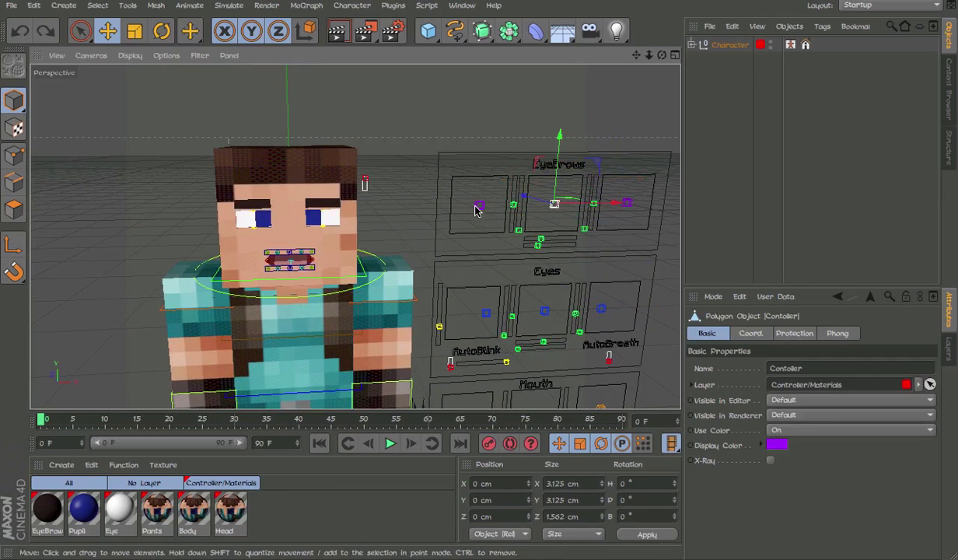
{"action": "mouse_move", "coordinate": [501, 284]}
{"action": "left_mouse_down"}
{"action": "mouse_move", "coordinate": [482, 266]}
{"action": "mouse_move", "coordinate": [510, 294]}
{"action": "mouse_move", "coordinate": [479, 258]}
{"action": "mouse_move", "coordinate": [525, 320]}
{"action": "mouse_move", "coordinate": [544, 272]}
{"action": "left_mouse_up"}
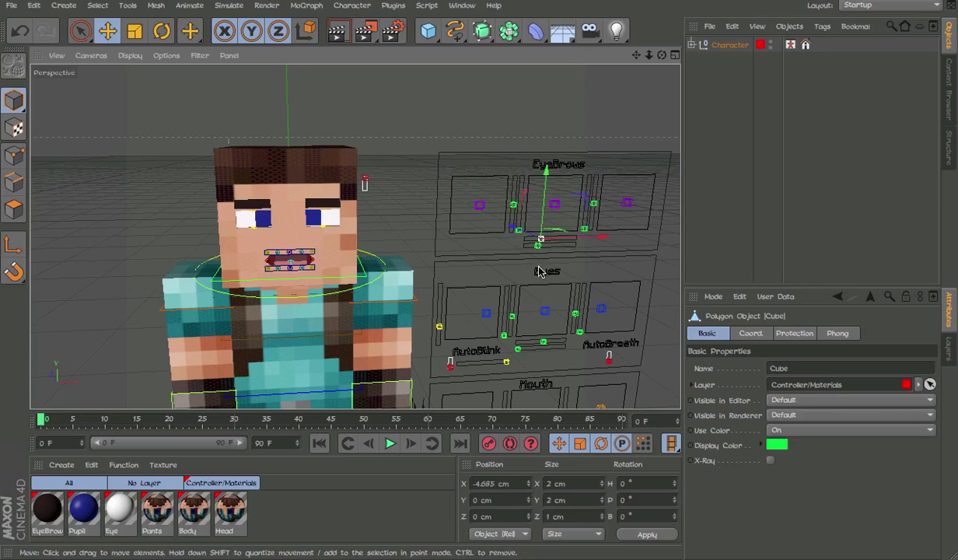
{"action": "mouse_move", "coordinate": [540, 250]}
{"action": "left_mouse_down"}
{"action": "mouse_move", "coordinate": [605, 271]}
{"action": "mouse_move", "coordinate": [519, 269]}
{"action": "mouse_move", "coordinate": [556, 253]}
{"action": "left_mouse_up"}
{"action": "left_click_drag", "start_coordinate": [330, 254], "coordinate": [340, 252], "text": "alt"}
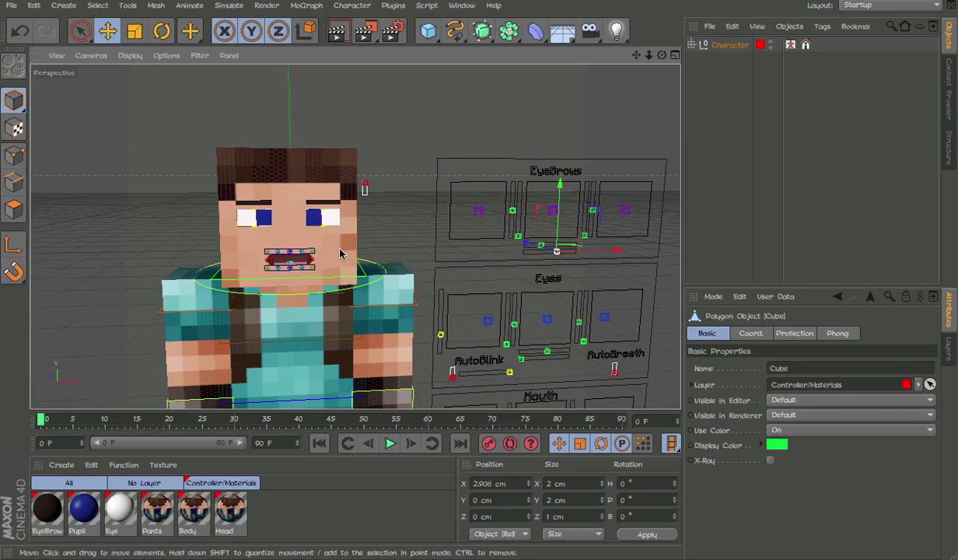
{"action": "left_click_drag", "start_coordinate": [512, 216], "coordinate": [518, 158]}
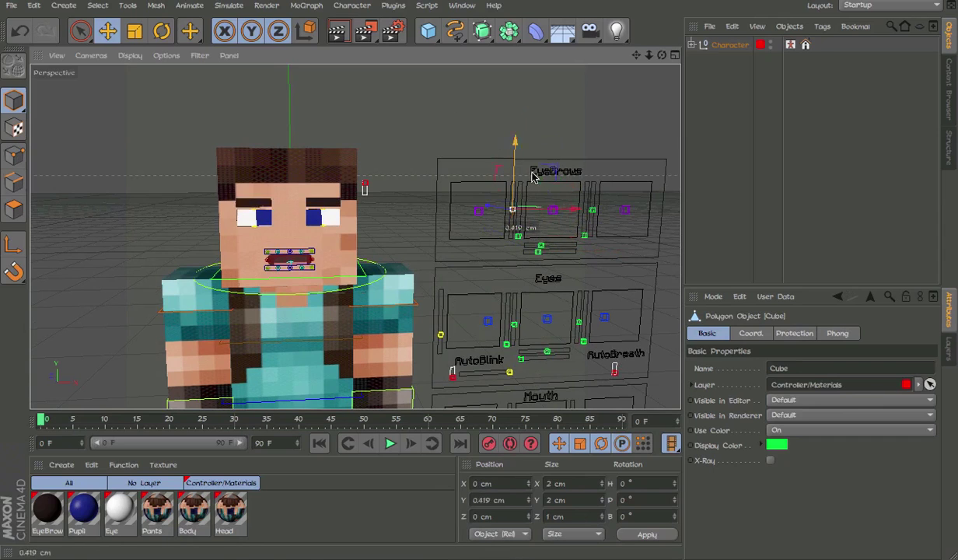
{"action": "key", "text": "ctrl+z"}
Shift the eyebrow controller down-left, undo it back to rest, then select the right eyebrow
{"action": "left_click_drag", "start_coordinate": [625, 263], "coordinate": [577, 264]}
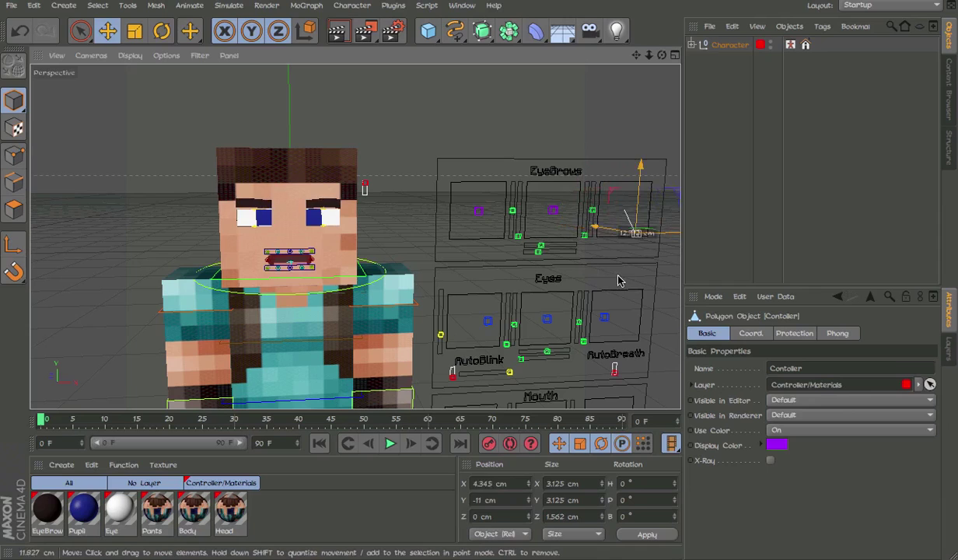
{"action": "left_click_drag", "start_coordinate": [578, 265], "coordinate": [601, 224]}
{"action": "key", "text": "ctrl+z"}
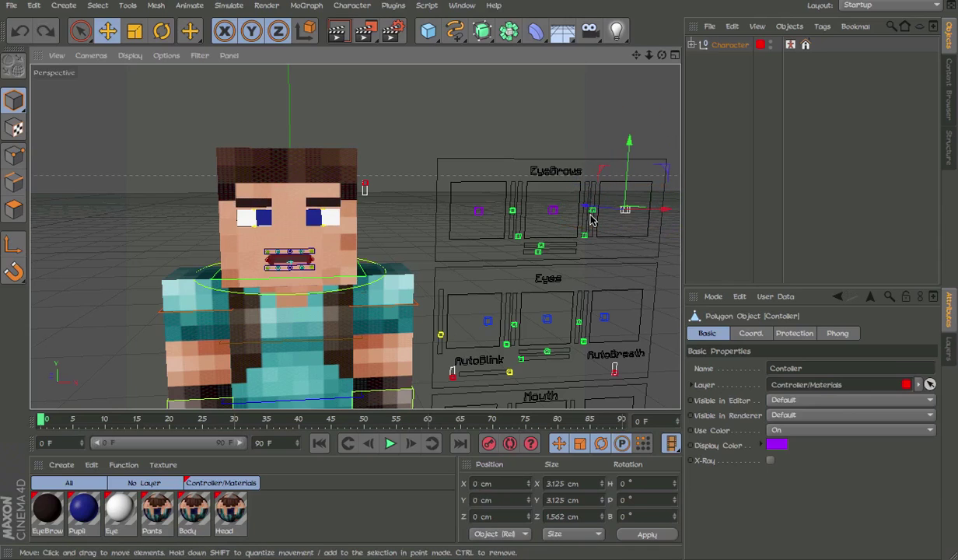
{"action": "left_click", "coordinate": [589, 227]}
{"action": "left_click", "coordinate": [587, 231]}
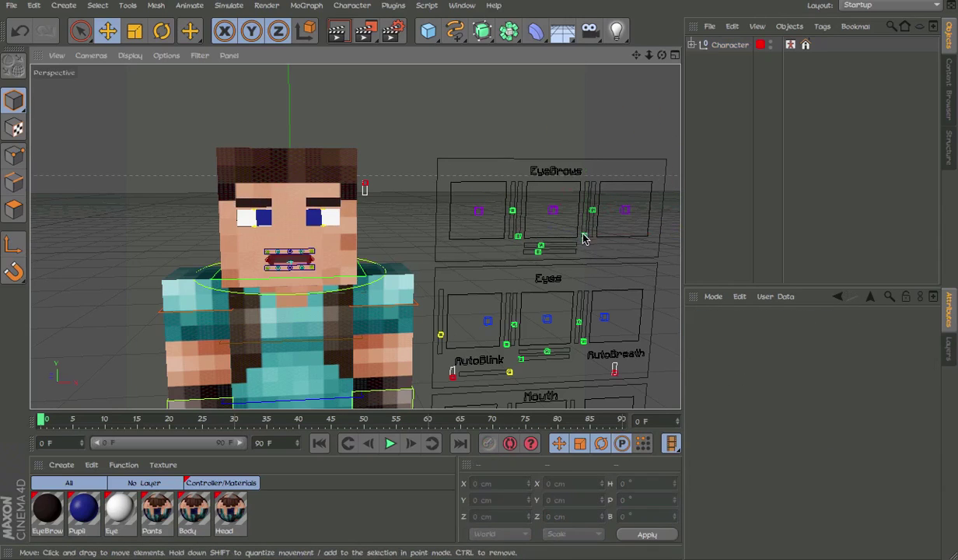
{"action": "left_click", "coordinate": [585, 236]}
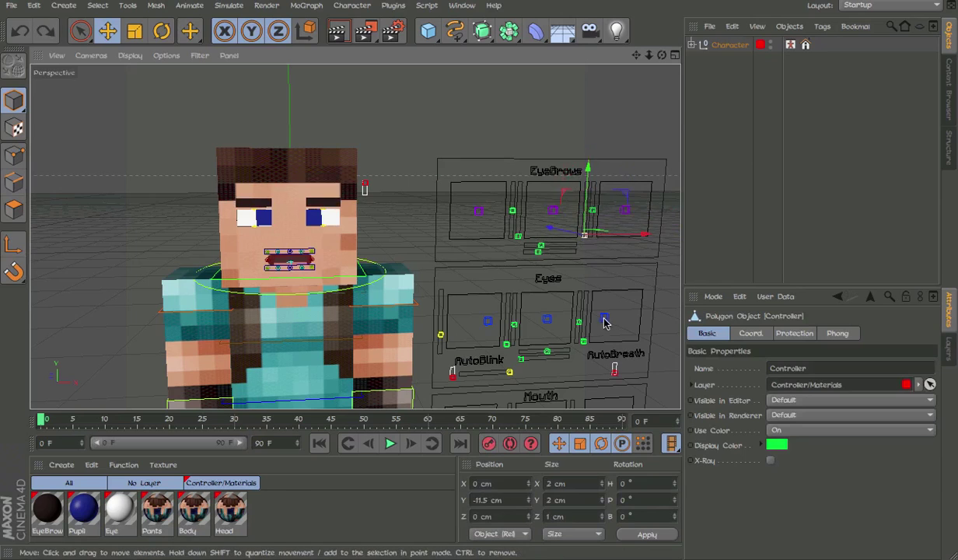
{"action": "scroll", "coordinate": [313, 144], "scroll_direction": "up", "scroll_amount": 1}
{"action": "scroll", "coordinate": [313, 144], "scroll_direction": "up", "scroll_amount": 1}
{"action": "scroll", "coordinate": [314, 143], "scroll_direction": "up", "scroll_amount": 1}
{"action": "scroll", "coordinate": [314, 144], "scroll_direction": "up", "scroll_amount": 1}
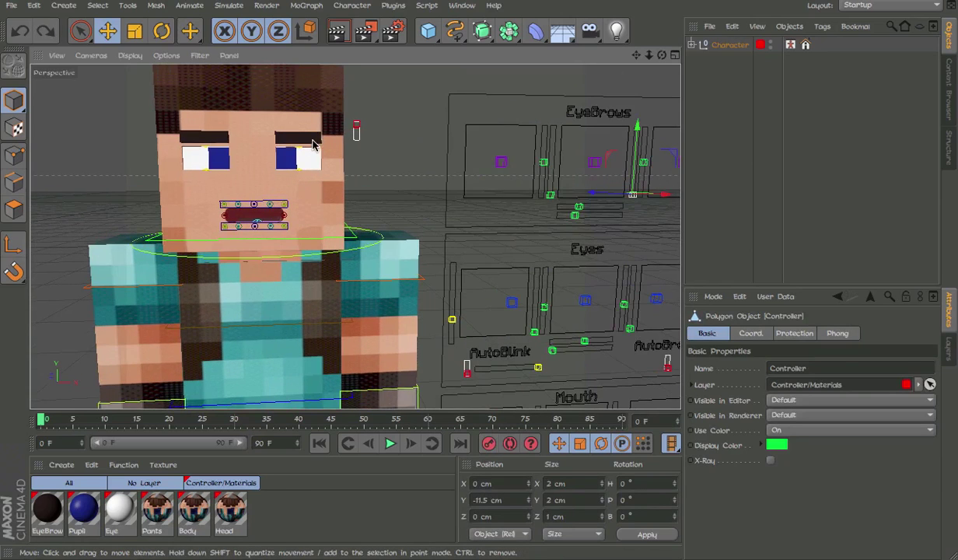
{"action": "left_click", "coordinate": [314, 144]}
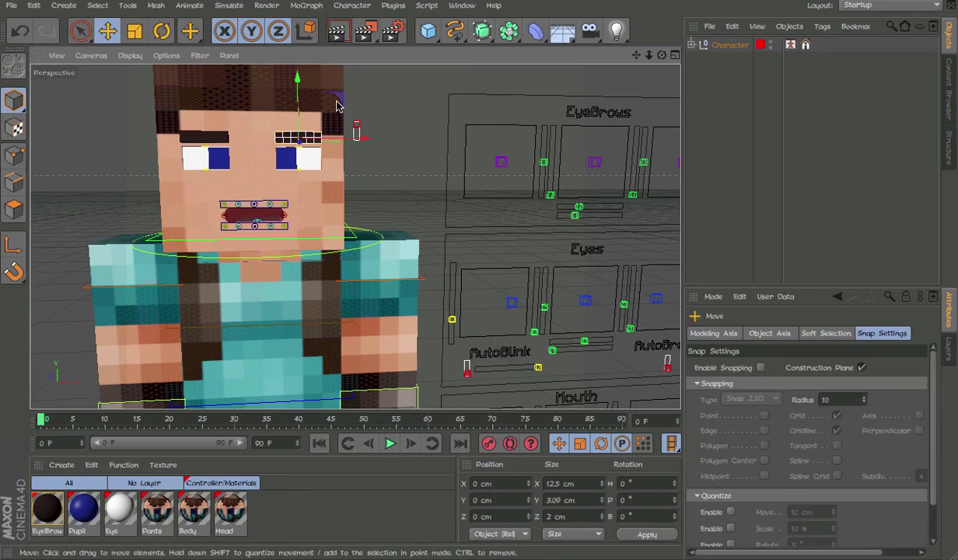
Select the Character null and scroll its attributes down to LipSync and AutoBreath
{"action": "left_click", "coordinate": [393, 177]}
{"action": "scroll", "coordinate": [405, 210], "scroll_direction": "down", "scroll_amount": 4}
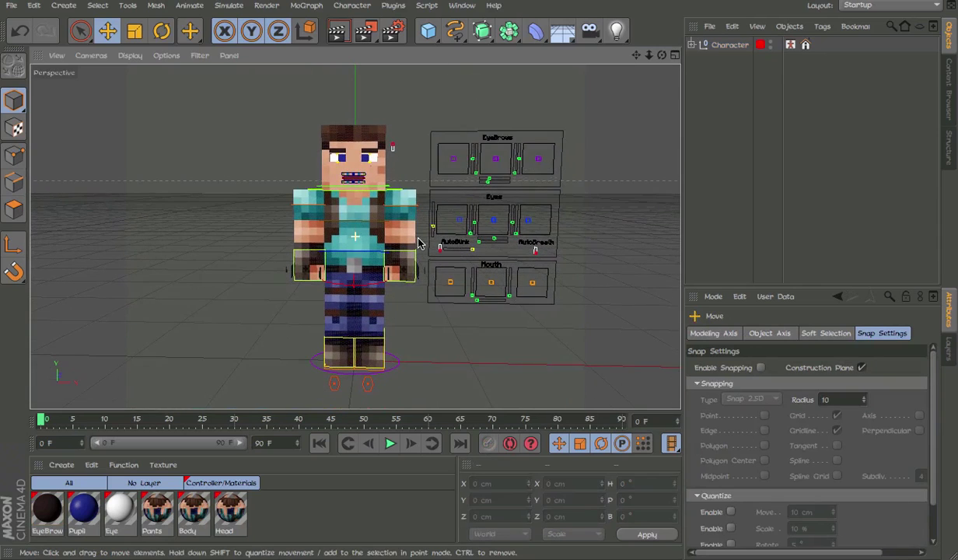
{"action": "left_click_drag", "start_coordinate": [412, 300], "coordinate": [325, 305], "text": "alt"}
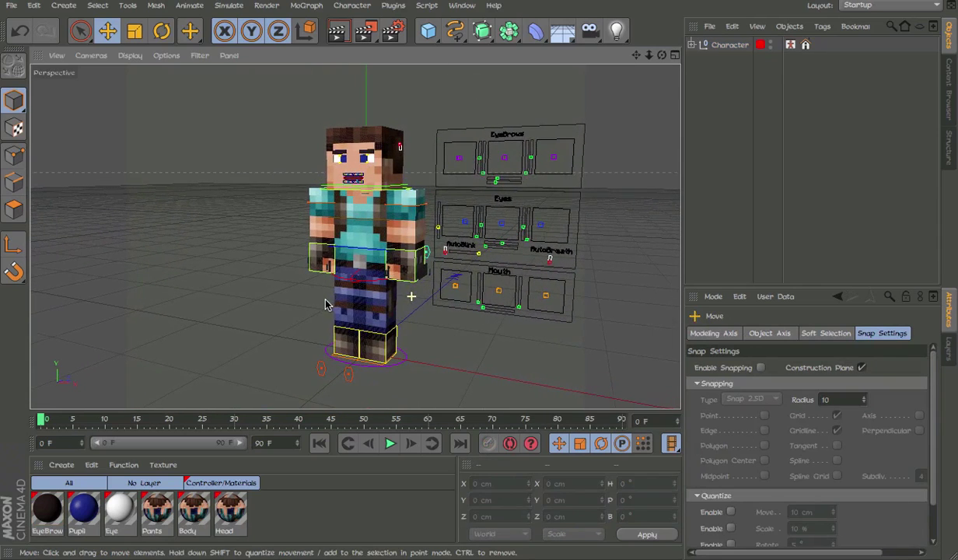
{"action": "left_click", "coordinate": [742, 44]}
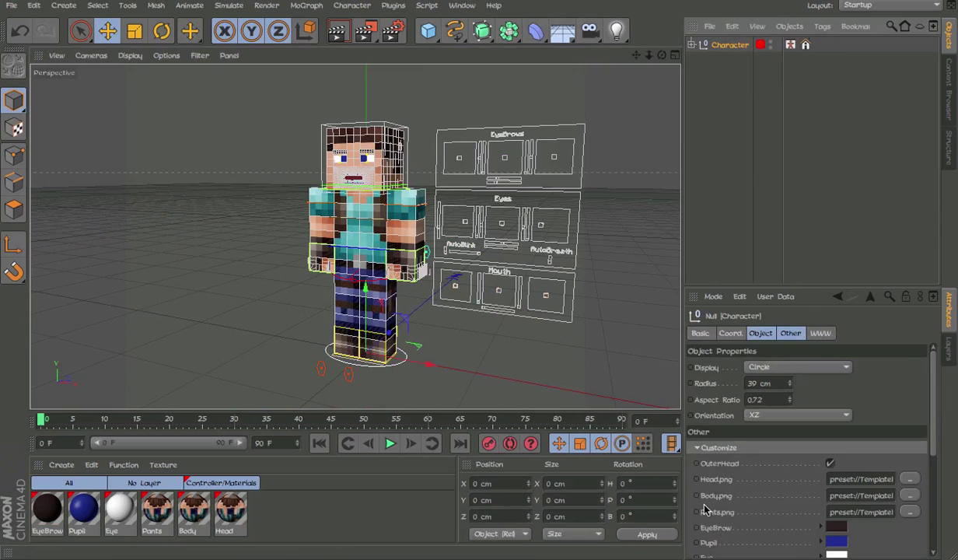
{"action": "scroll", "coordinate": [704, 509], "scroll_direction": "down", "scroll_amount": 5}
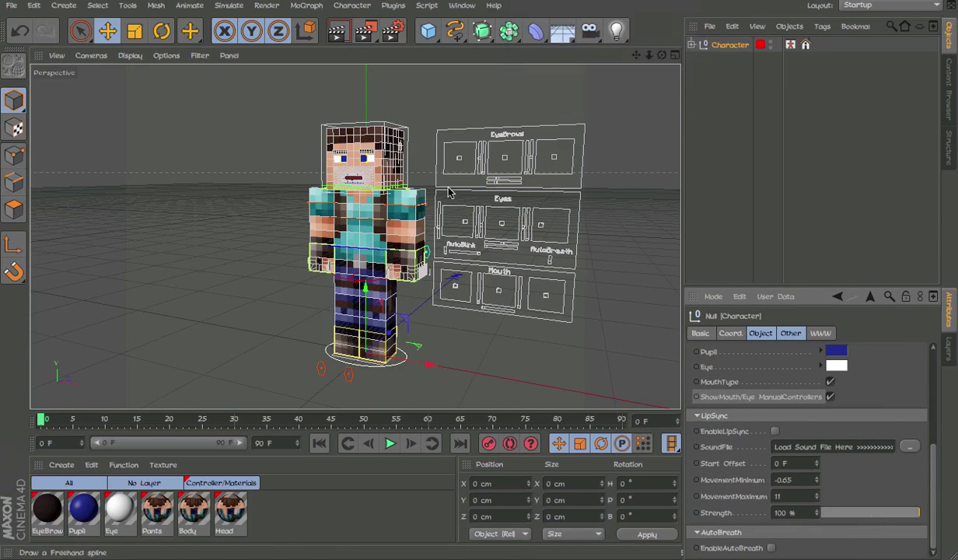
{"action": "scroll", "coordinate": [529, 248], "scroll_direction": "up", "scroll_amount": 3}
{"action": "scroll", "coordinate": [529, 248], "scroll_direction": "up", "scroll_amount": 5}
Orbit the character and render a quick Ctrl+R preview
{"action": "left_click", "coordinate": [398, 332]}
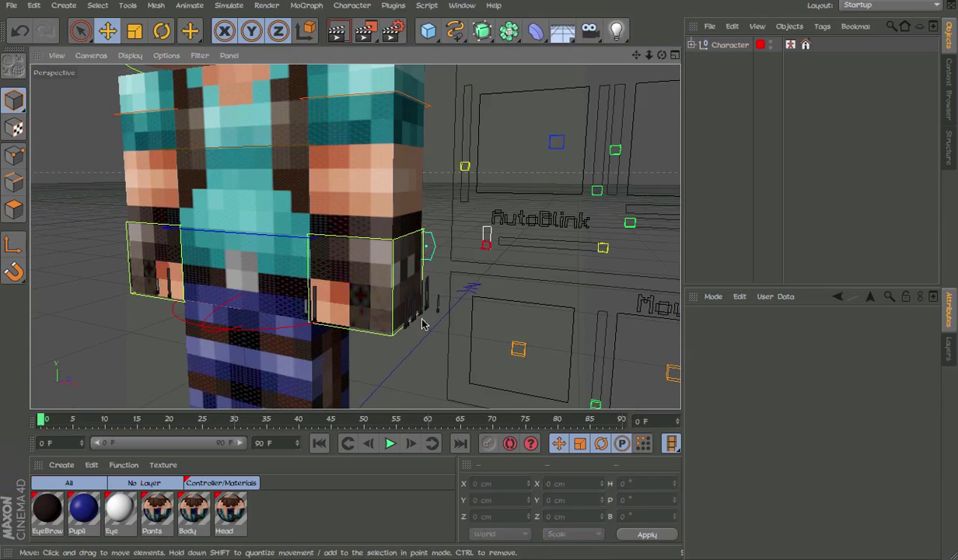
{"action": "mouse_move", "coordinate": [422, 325]}
{"action": "left_mouse_down", "text": "alt"}
{"action": "mouse_move", "coordinate": [380, 300]}
{"action": "mouse_move", "coordinate": [389, 256]}
{"action": "left_mouse_up", "text": "alt"}
{"action": "key", "text": "ctrl+r"}
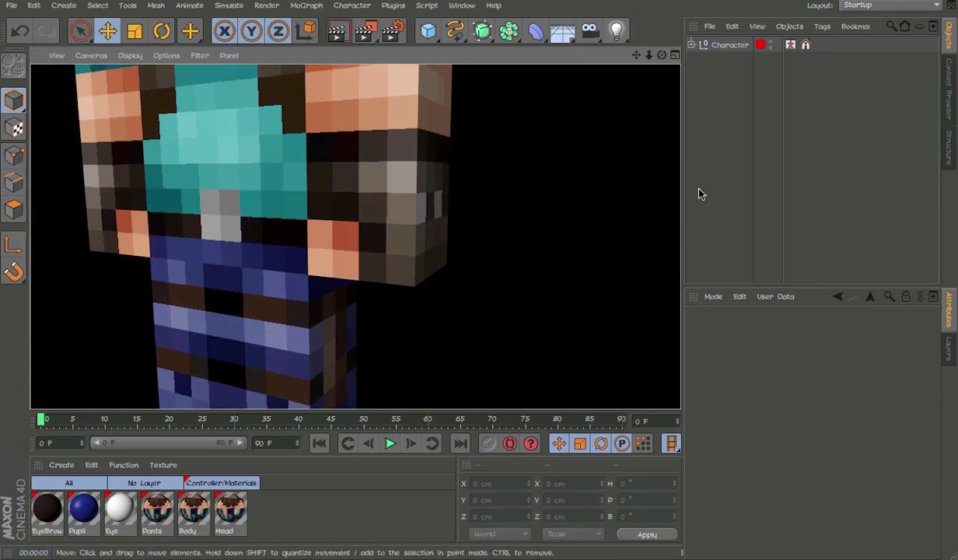
{"action": "left_click", "coordinate": [709, 193]}
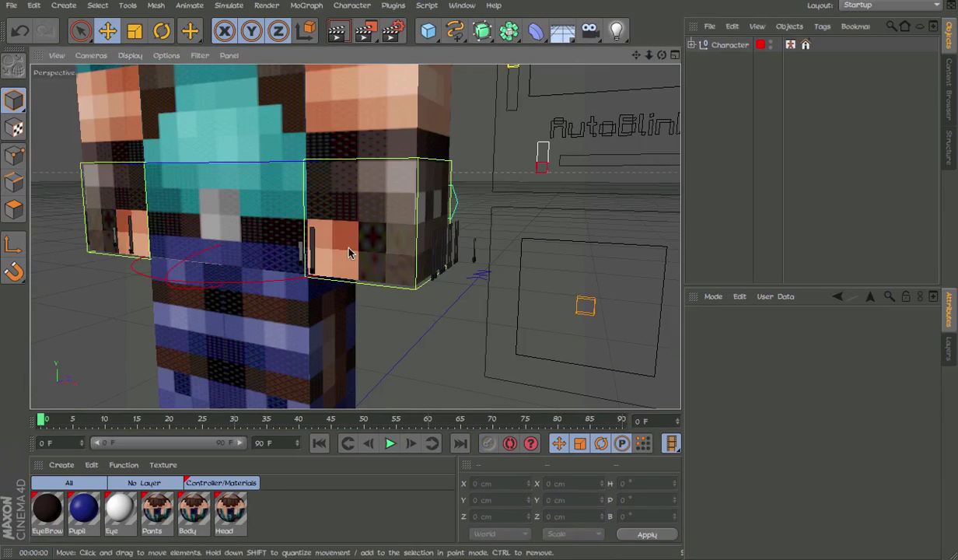
Select the Control2 arm control and move it to about 2 cm high
{"action": "left_click", "coordinate": [425, 277]}
{"action": "left_click", "coordinate": [463, 272]}
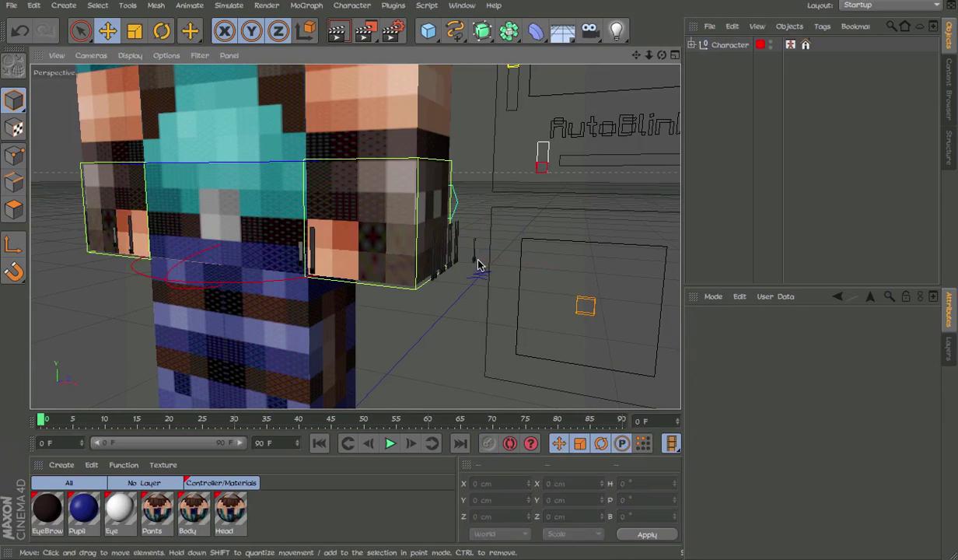
{"action": "left_click", "coordinate": [476, 262]}
{"action": "left_click_drag", "start_coordinate": [377, 237], "coordinate": [455, 229], "text": "alt"}
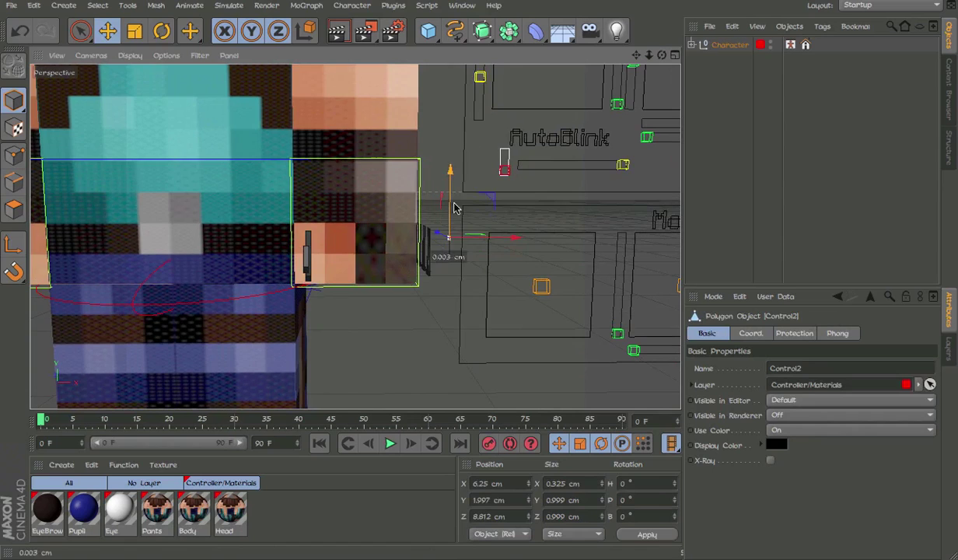
{"action": "left_click_drag", "start_coordinate": [466, 285], "coordinate": [398, 262], "text": "alt"}
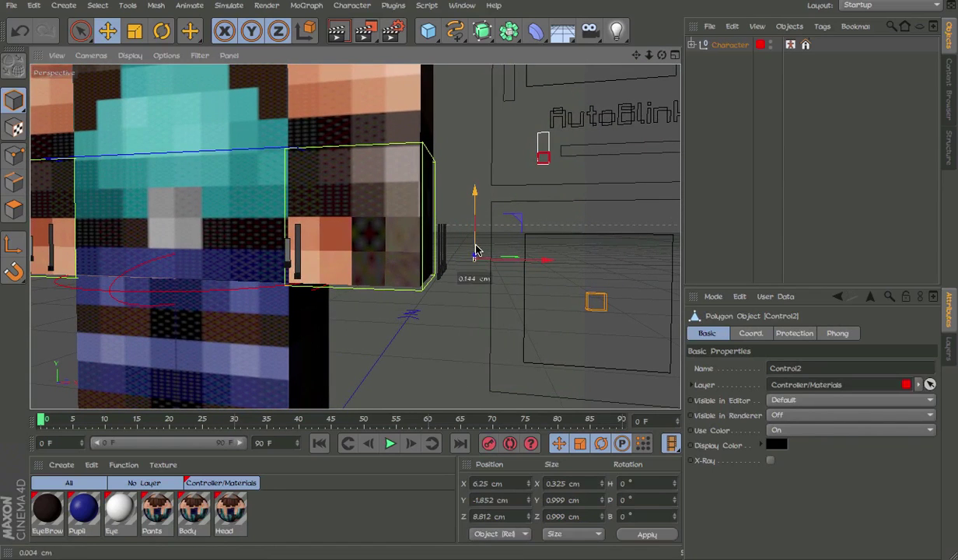
{"action": "left_click_drag", "start_coordinate": [423, 259], "coordinate": [427, 278], "text": "alt"}
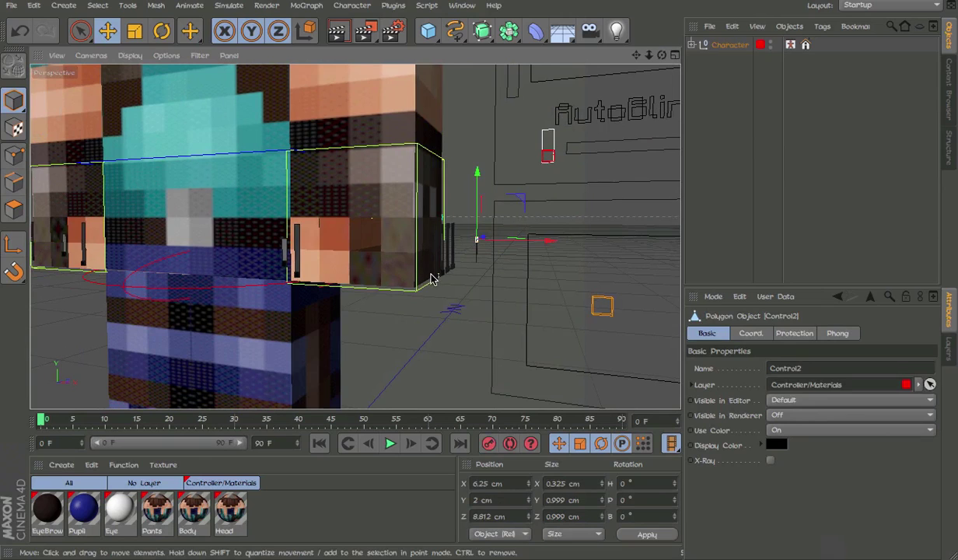
Raise Control1 to bend the forearm and set Control2 back to about 2 cm
{"action": "left_click", "coordinate": [433, 272]}
{"action": "left_click", "coordinate": [436, 282]}
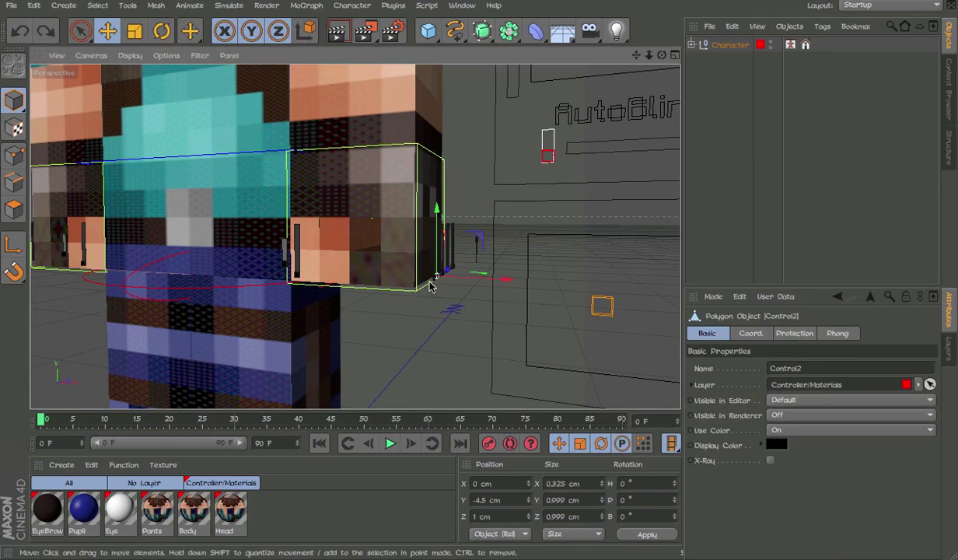
{"action": "left_click", "coordinate": [437, 276]}
{"action": "left_click", "coordinate": [429, 299]}
{"action": "left_click_drag", "start_coordinate": [432, 286], "coordinate": [441, 176]}
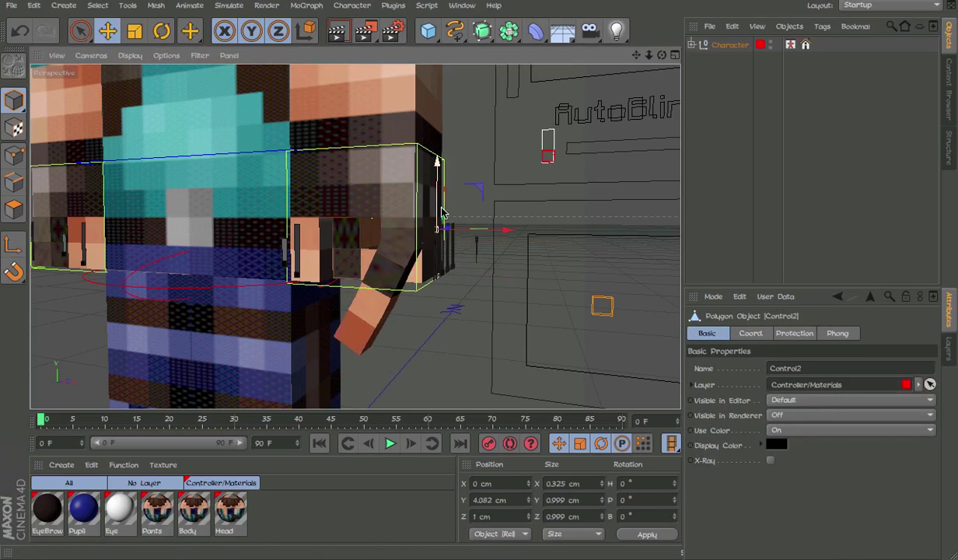
{"action": "mouse_move", "coordinate": [438, 229]}
{"action": "left_mouse_down"}
{"action": "mouse_move", "coordinate": [438, 270]}
{"action": "mouse_move", "coordinate": [444, 261]}
{"action": "left_mouse_up"}
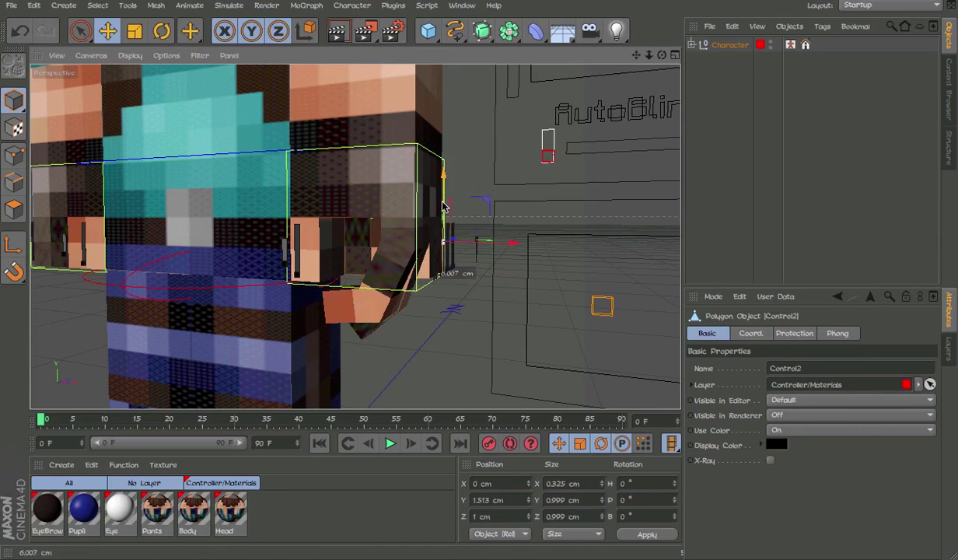
{"action": "left_click_drag", "start_coordinate": [443, 206], "coordinate": [416, 266]}
Reselect Control1 and zoom in on the bent arm
{"action": "left_click", "coordinate": [452, 247]}
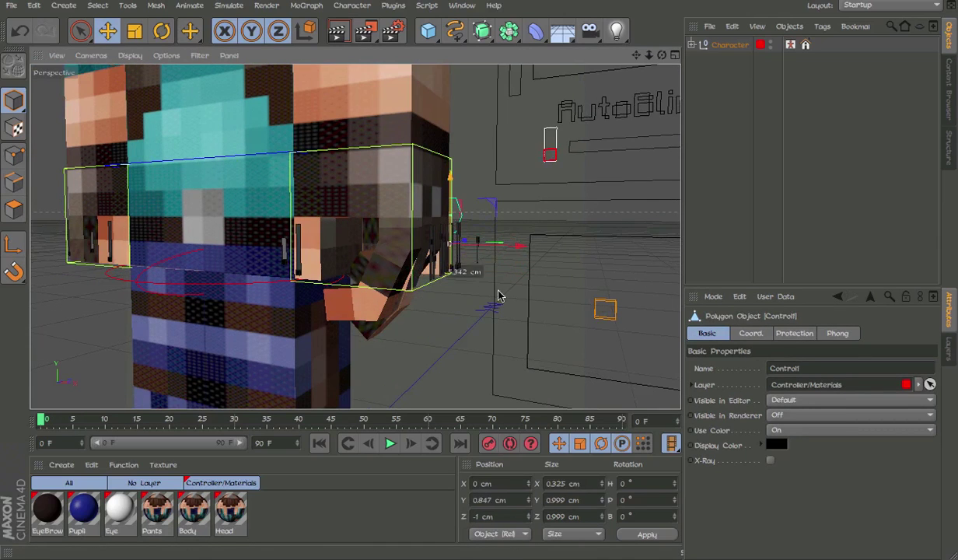
{"action": "left_click", "coordinate": [460, 271]}
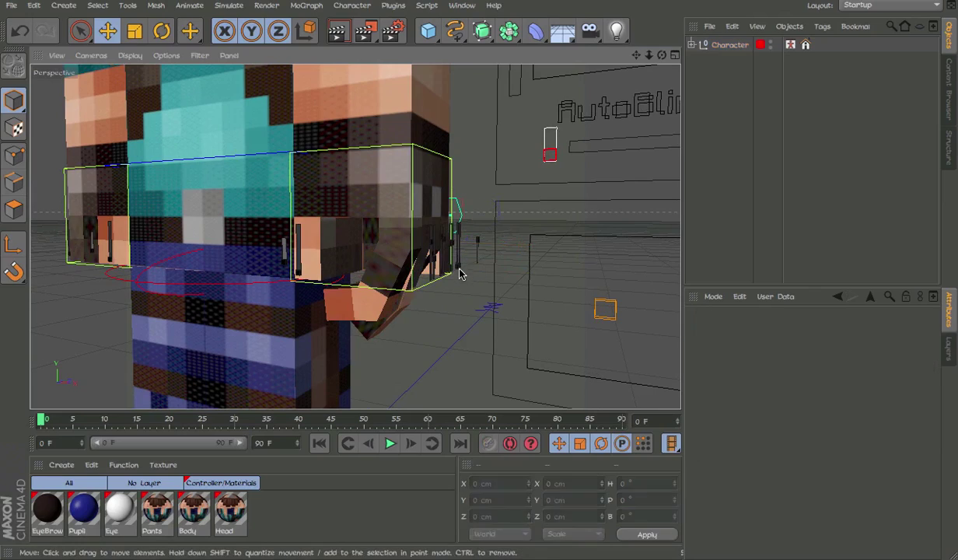
{"action": "scroll", "coordinate": [480, 273], "scroll_direction": "up", "scroll_amount": 2}
{"action": "scroll", "coordinate": [466, 292], "scroll_direction": "up", "scroll_amount": 2}
{"action": "left_click", "coordinate": [433, 306]}
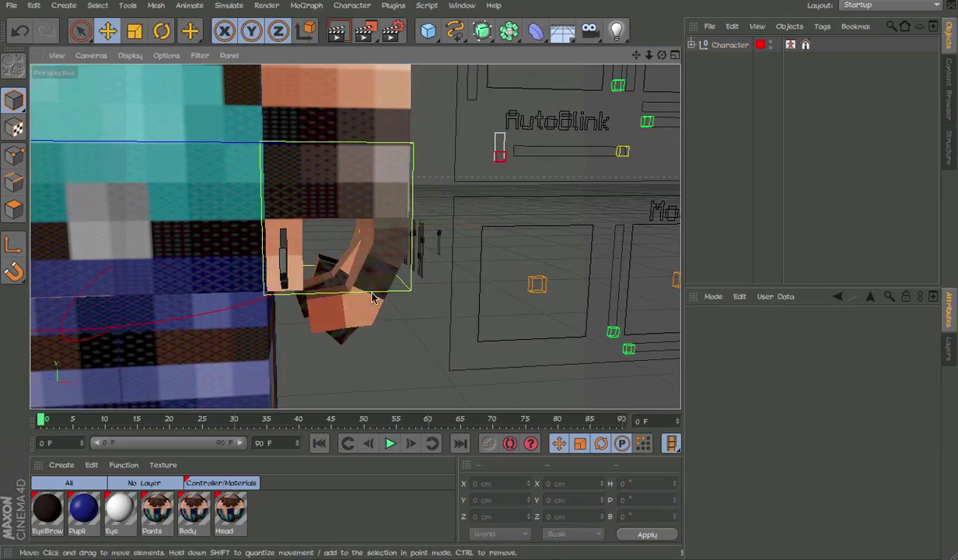
{"action": "scroll", "coordinate": [343, 268], "scroll_direction": "up", "scroll_amount": 1}
{"action": "scroll", "coordinate": [378, 279], "scroll_direction": "up", "scroll_amount": 1}
Orbit around the bent arm, checking Control2 and Control1, then clear the selection
{"action": "left_click_drag", "start_coordinate": [379, 278], "coordinate": [329, 232], "text": "alt"}
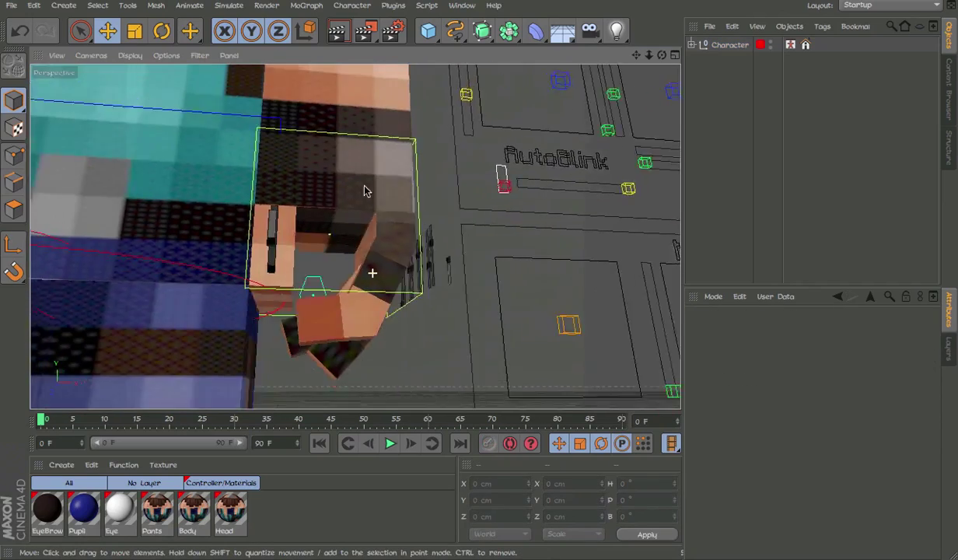
{"action": "scroll", "coordinate": [350, 230], "scroll_direction": "down", "scroll_amount": 3}
{"action": "scroll", "coordinate": [377, 231], "scroll_direction": "down", "scroll_amount": 1}
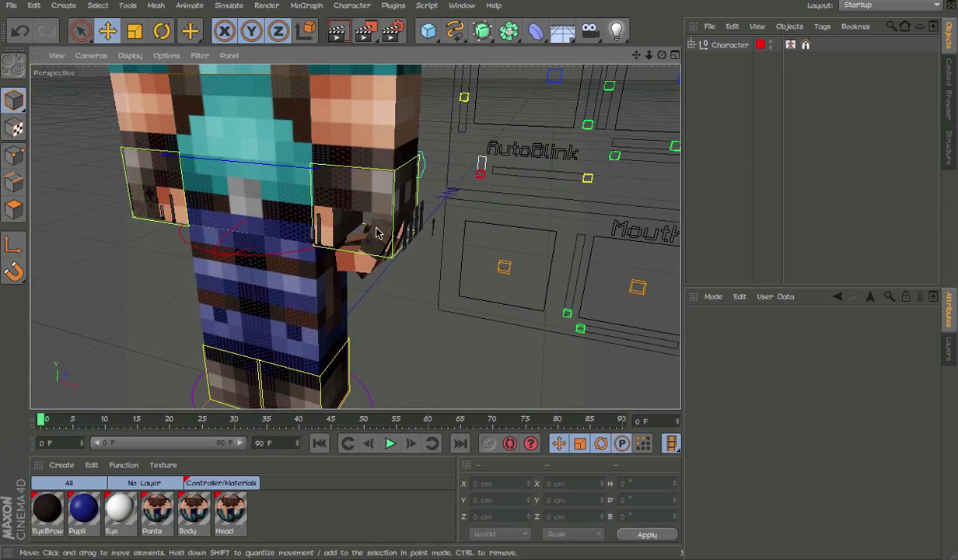
{"action": "left_click", "coordinate": [377, 233]}
{"action": "left_click", "coordinate": [400, 252]}
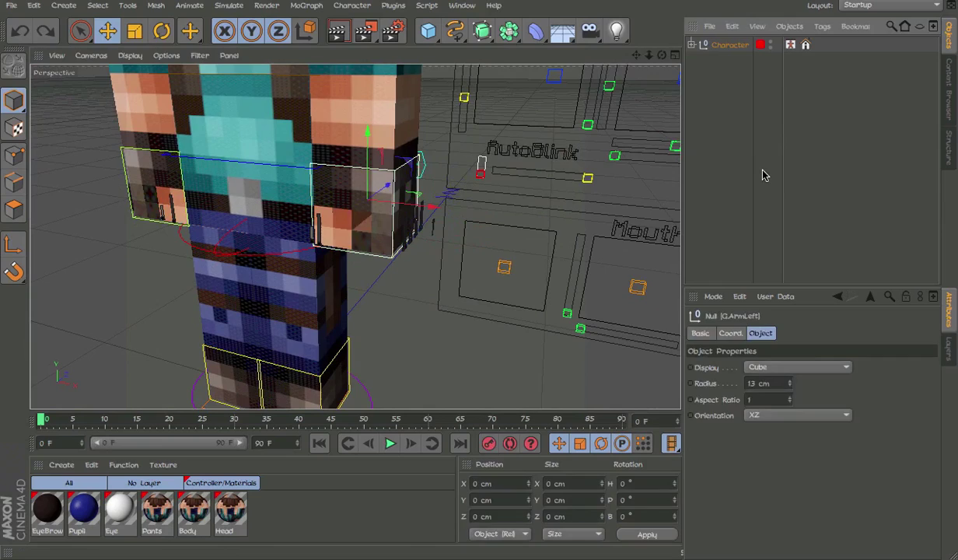
{"action": "left_click", "coordinate": [737, 167]}
Render a preview from above, then reframe the character in a three-quarter view
{"action": "mouse_move", "coordinate": [435, 194]}
{"action": "left_mouse_down", "text": "alt"}
{"action": "mouse_move", "coordinate": [348, 221]}
{"action": "mouse_move", "coordinate": [352, 356]}
{"action": "left_mouse_up", "text": "alt"}
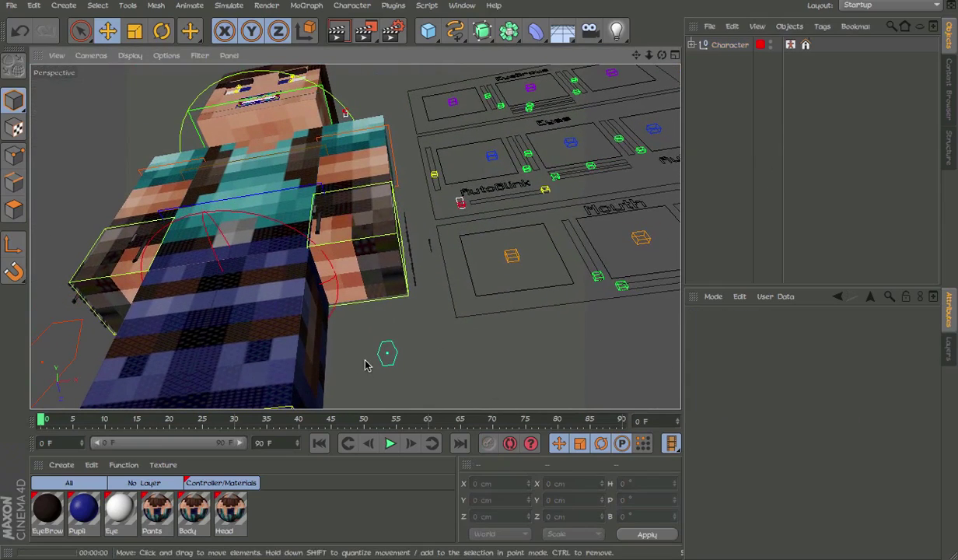
{"action": "key", "text": "ctrl+r"}
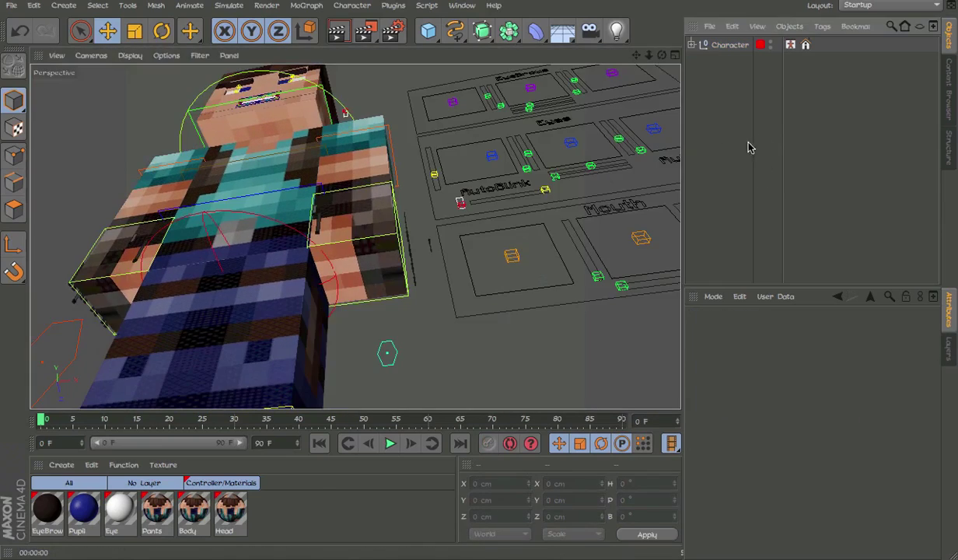
{"action": "left_click_drag", "start_coordinate": [467, 194], "coordinate": [242, 391], "text": "alt"}
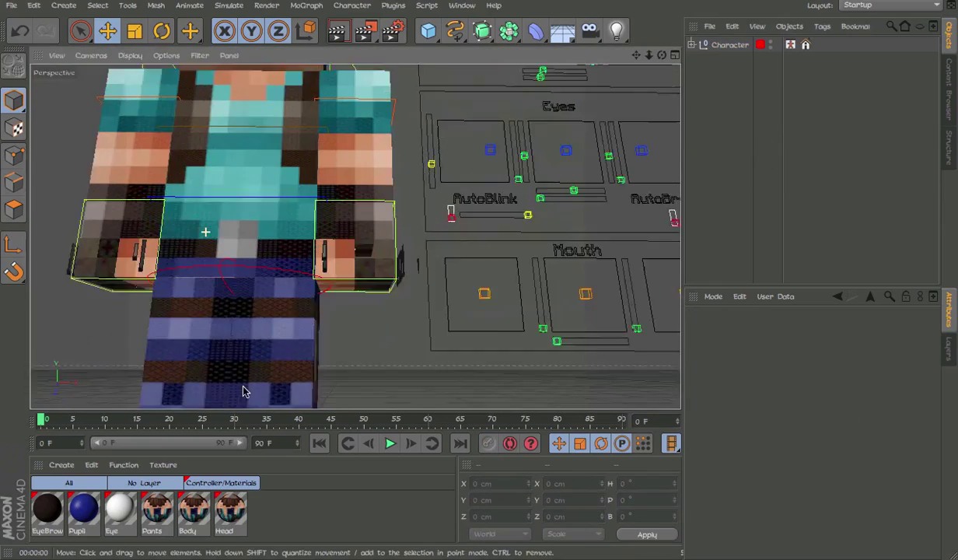
{"action": "right_click_drag", "start_coordinate": [241, 391], "coordinate": [310, 359], "text": "alt"}
{"action": "middle_click_drag", "start_coordinate": [310, 360], "coordinate": [271, 251], "text": "alt"}
{"action": "scroll", "coordinate": [271, 251], "scroll_direction": "down", "scroll_amount": 5}
{"action": "mouse_move", "coordinate": [284, 241]}
{"action": "left_mouse_down", "text": "alt"}
{"action": "mouse_move", "coordinate": [302, 261]}
{"action": "mouse_move", "coordinate": [310, 199]}
{"action": "left_mouse_up", "text": "alt"}
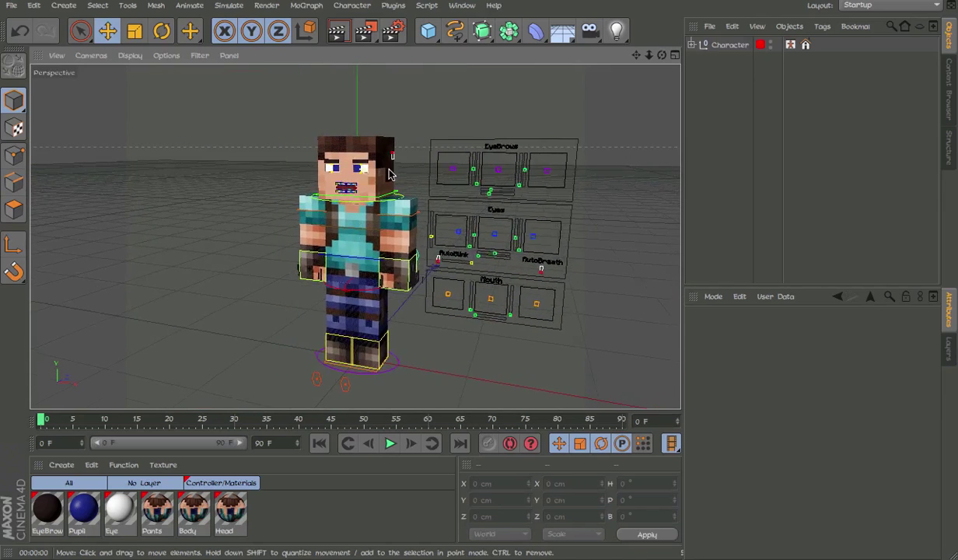
In the Layers list, hide the controllers layer, then show the rig boxes again
{"action": "scroll", "coordinate": [341, 216], "scroll_direction": "up", "scroll_amount": 3}
{"action": "left_click", "coordinate": [947, 344]}
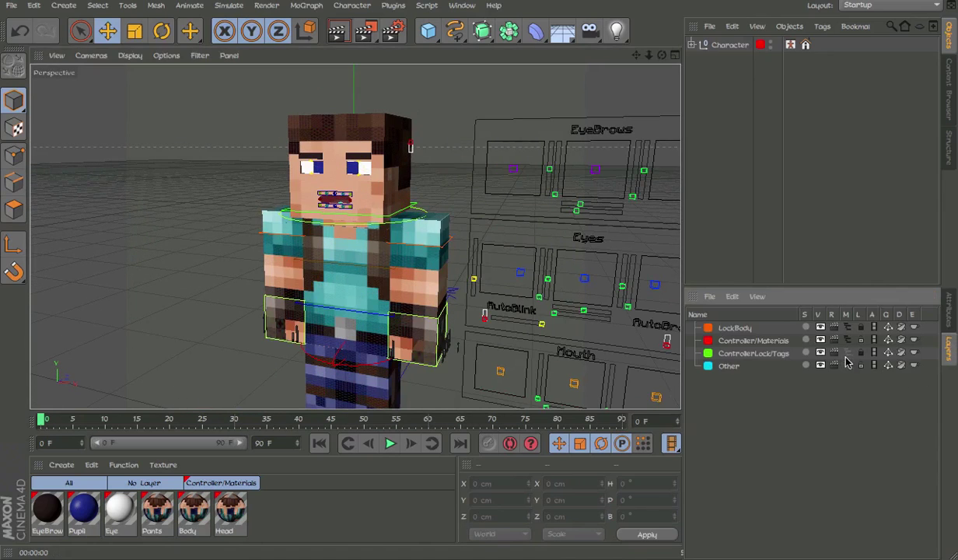
{"action": "left_click_drag", "start_coordinate": [498, 233], "coordinate": [451, 241], "text": "alt"}
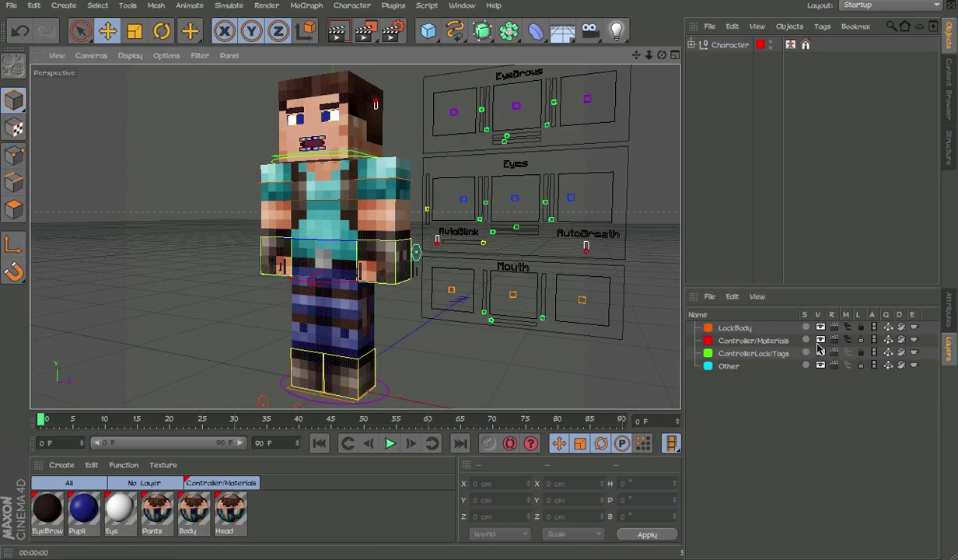
{"action": "left_click", "coordinate": [820, 351]}
{"action": "left_click_drag", "start_coordinate": [465, 198], "coordinate": [419, 257], "text": "alt"}
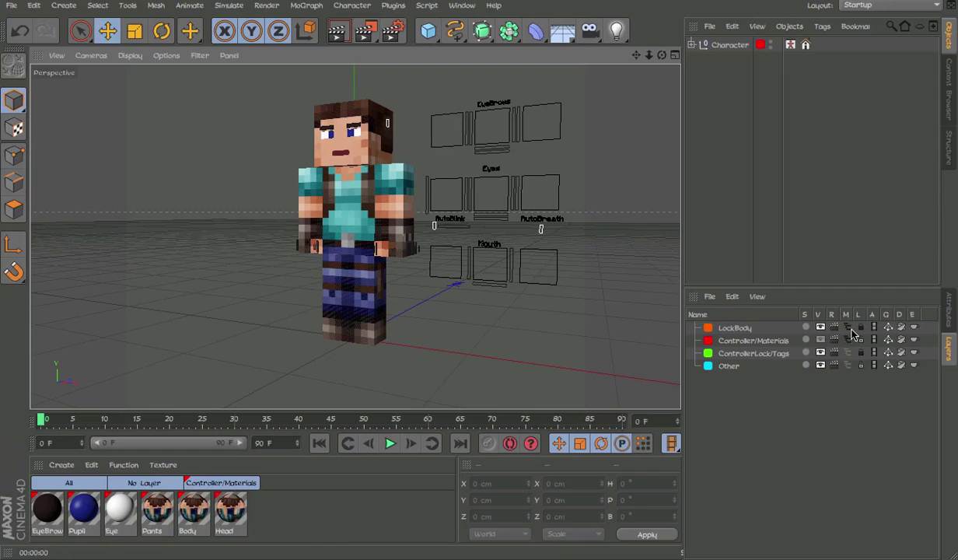
{"action": "left_click", "coordinate": [820, 328]}
Hide the Controller/Materials layer, then select and expand/collapse the Character null
{"action": "left_click", "coordinate": [375, 117]}
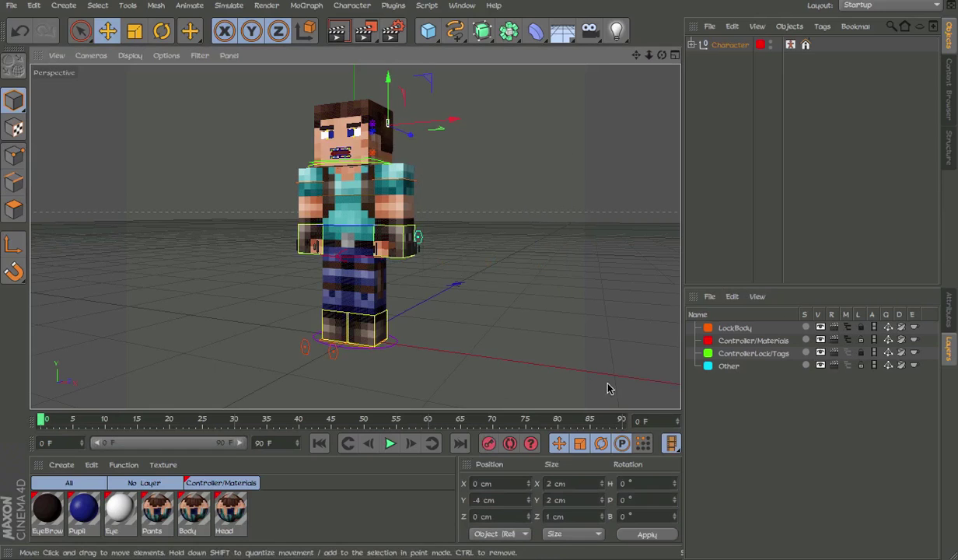
{"action": "left_click", "coordinate": [819, 342]}
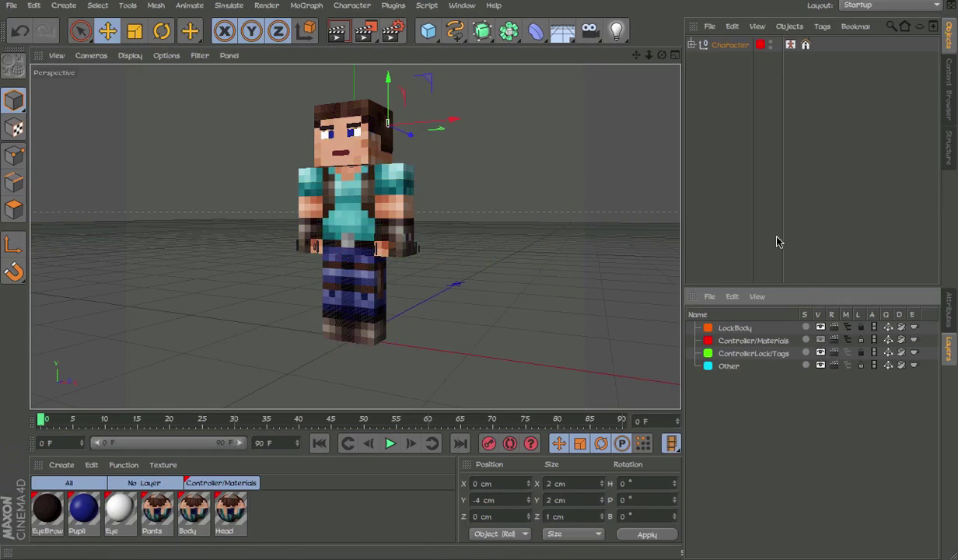
{"action": "left_click", "coordinate": [447, 231]}
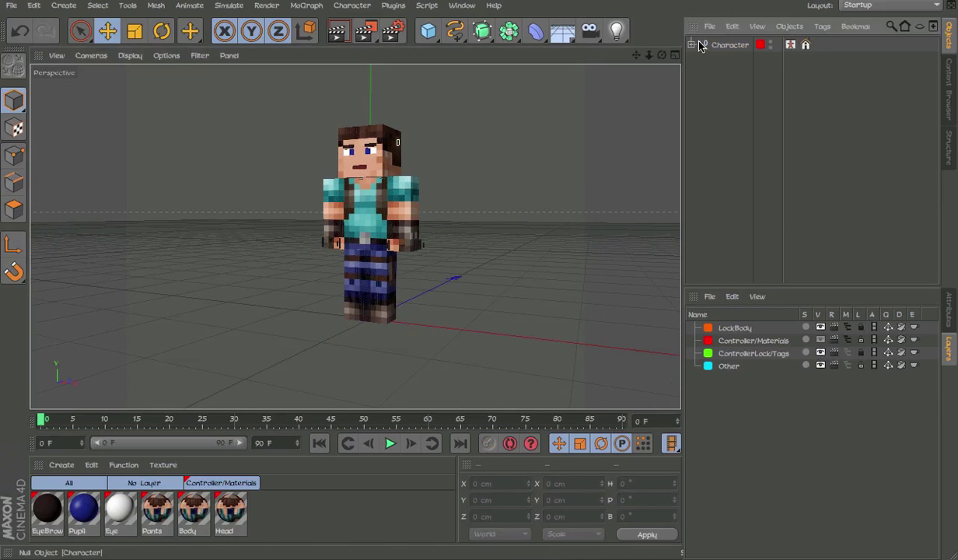
{"action": "left_click", "coordinate": [699, 45]}
{"action": "left_click", "coordinate": [692, 45]}
{"action": "left_click", "coordinate": [690, 45]}
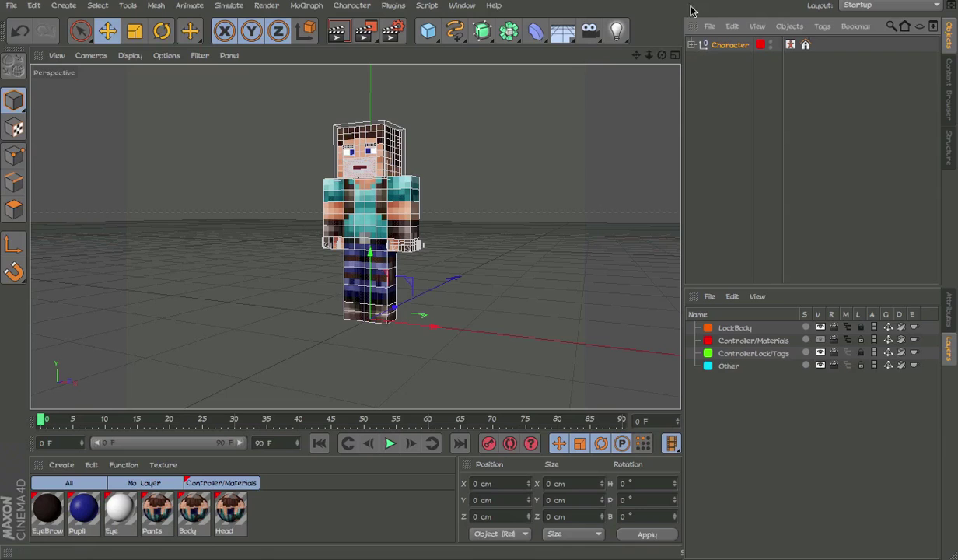
Enable the Walk CMotion under Character, watch it, then stop and rewind to frame 0
{"action": "left_click", "coordinate": [700, 58]}
{"action": "left_click", "coordinate": [700, 119]}
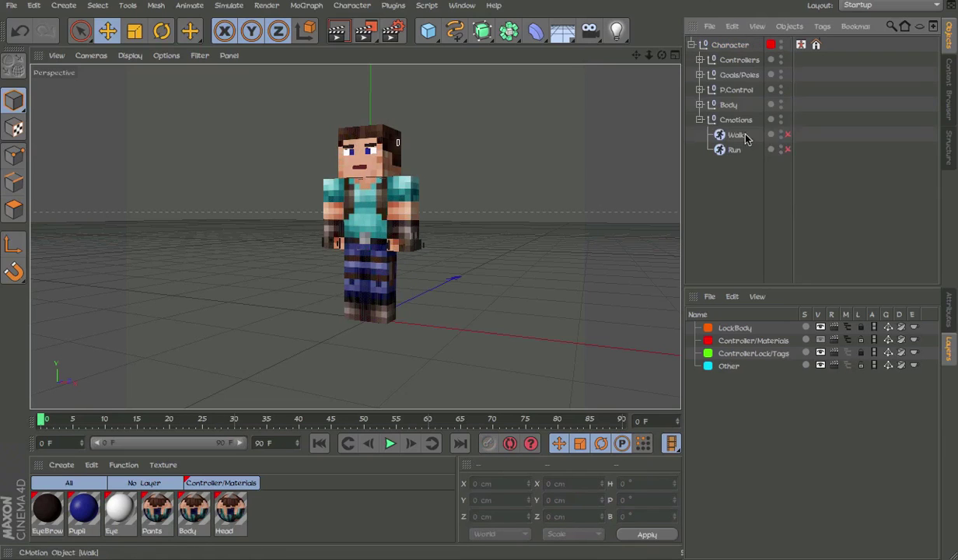
{"action": "left_click", "coordinate": [787, 135]}
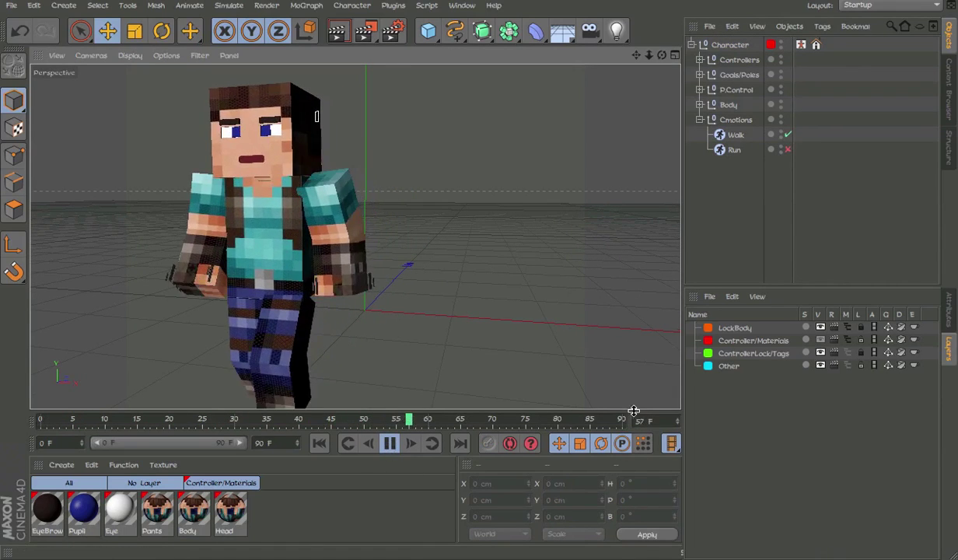
{"action": "left_click", "coordinate": [389, 437]}
{"action": "left_click_drag", "start_coordinate": [377, 421], "coordinate": [40, 421]}
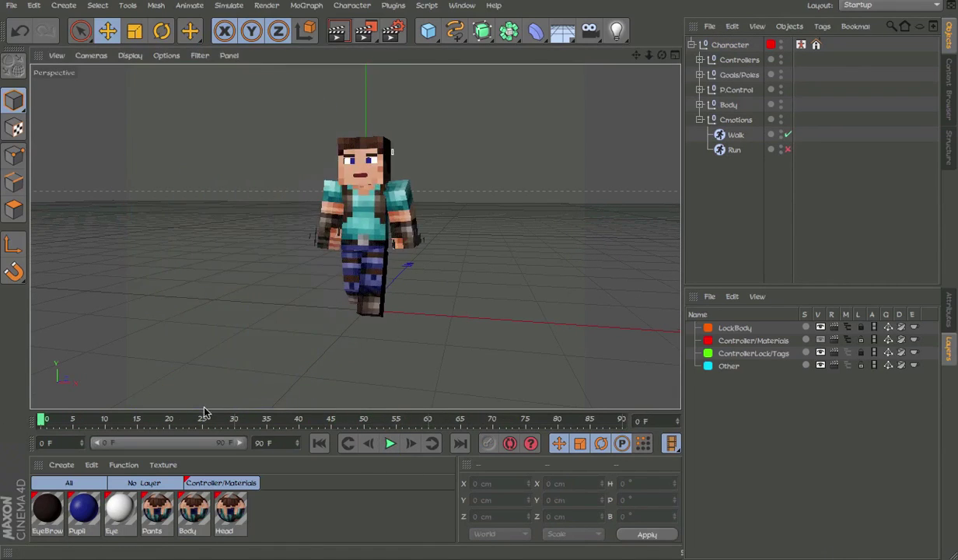
{"action": "scroll", "coordinate": [350, 205], "scroll_direction": "down", "scroll_amount": 1}
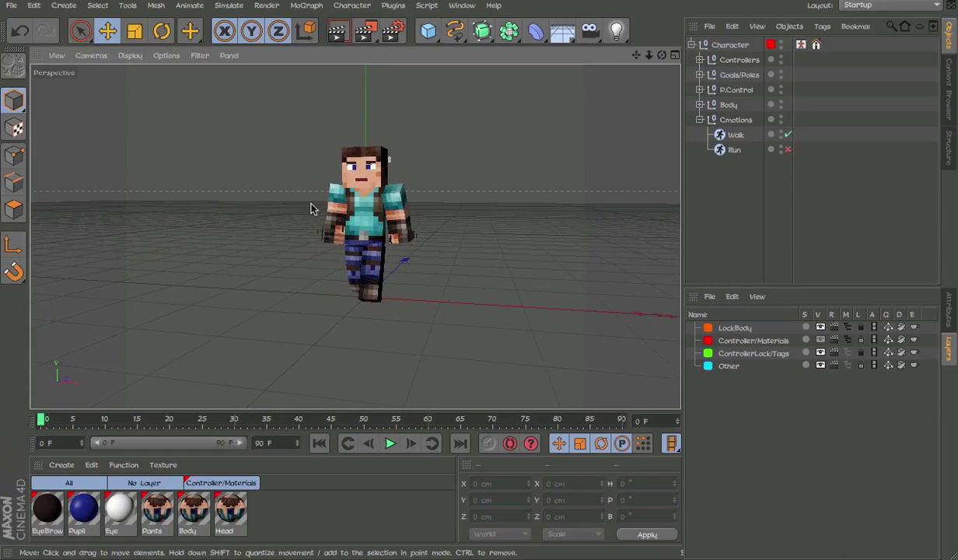
{"action": "left_click_drag", "start_coordinate": [310, 209], "coordinate": [434, 529], "text": "alt"}
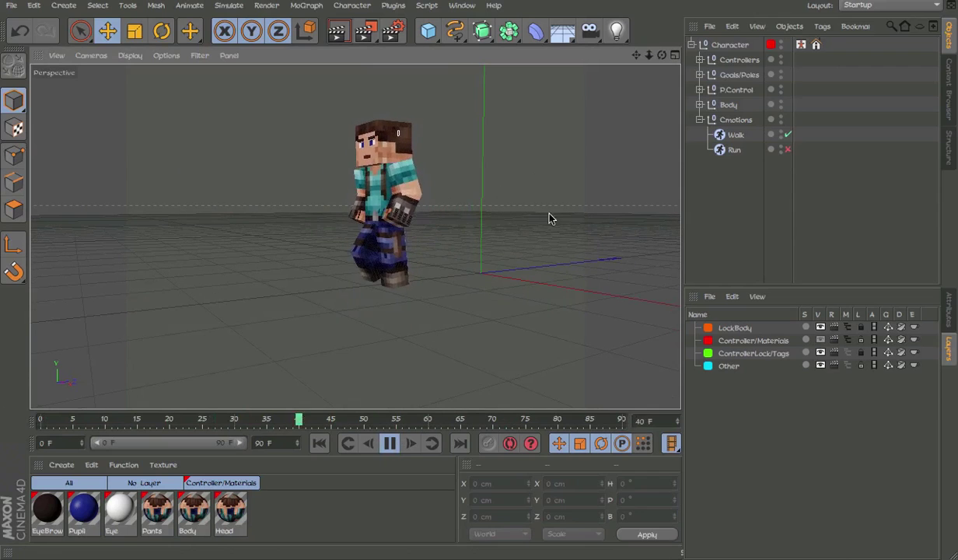
Inspect the Walk motion settings, then change the project frame rate to 24 fps
{"action": "left_click", "coordinate": [735, 135]}
{"action": "left_click", "coordinate": [948, 311]}
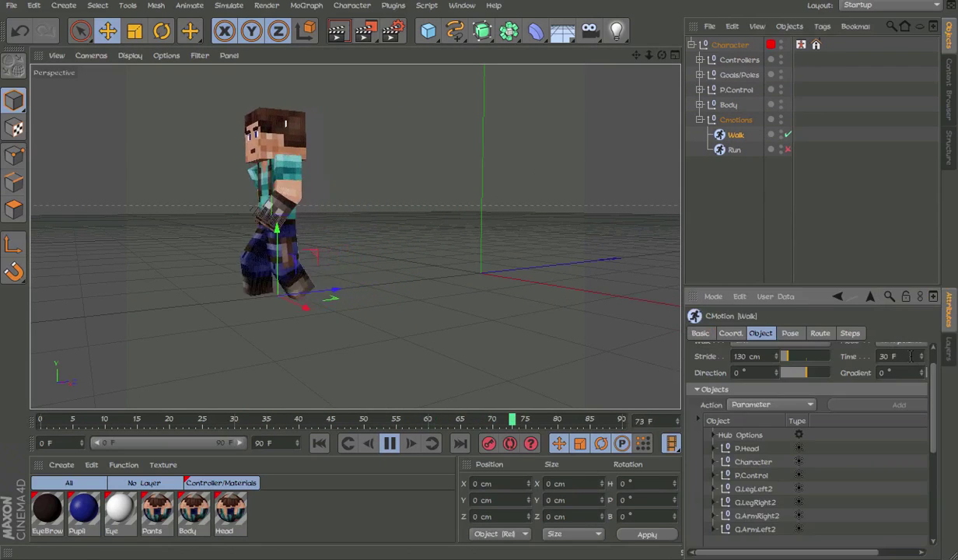
{"action": "left_click", "coordinate": [904, 269]}
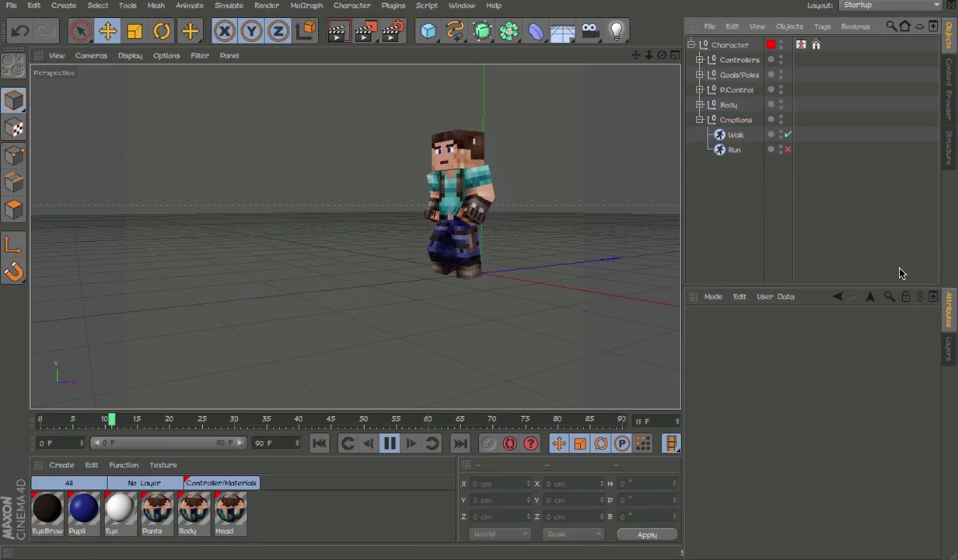
{"action": "key", "text": "ctrl+d"}
{"action": "type", "text": "24"}
{"action": "key", "text": "Return"}
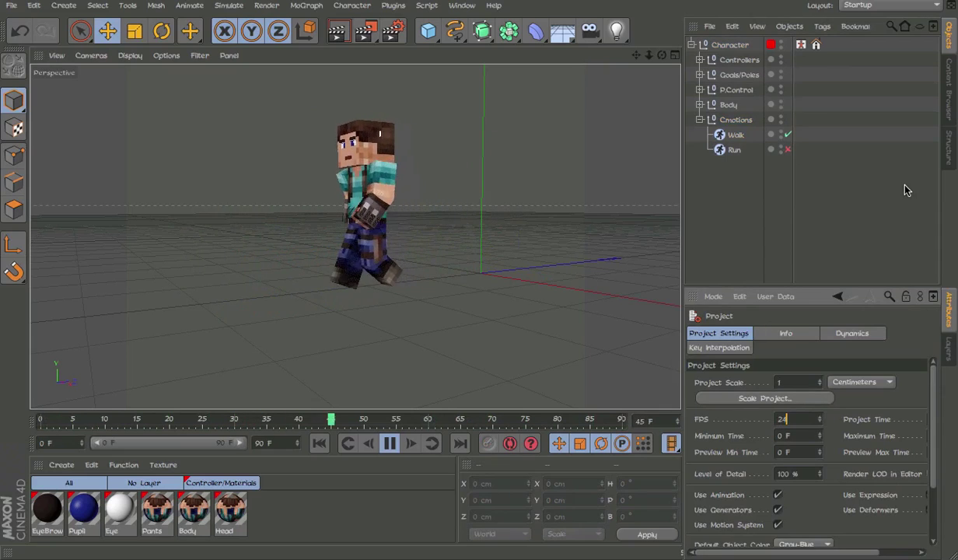
Swap the Walk motion for Run, then play and orbit to watch the run cycle
{"action": "left_click", "coordinate": [388, 444]}
{"action": "left_click", "coordinate": [737, 135]}
{"action": "left_click_drag", "start_coordinate": [265, 172], "coordinate": [448, 334], "text": "alt"}
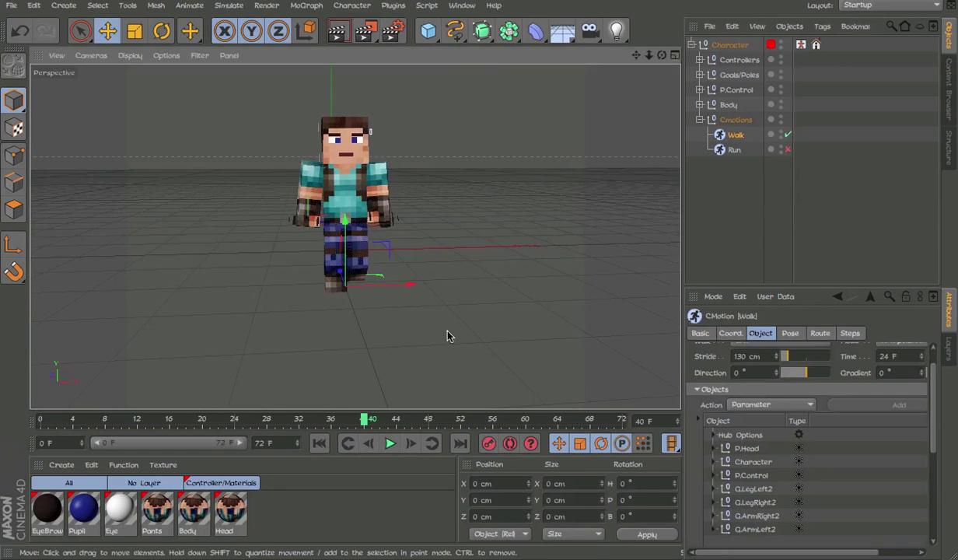
{"action": "left_click", "coordinate": [390, 444]}
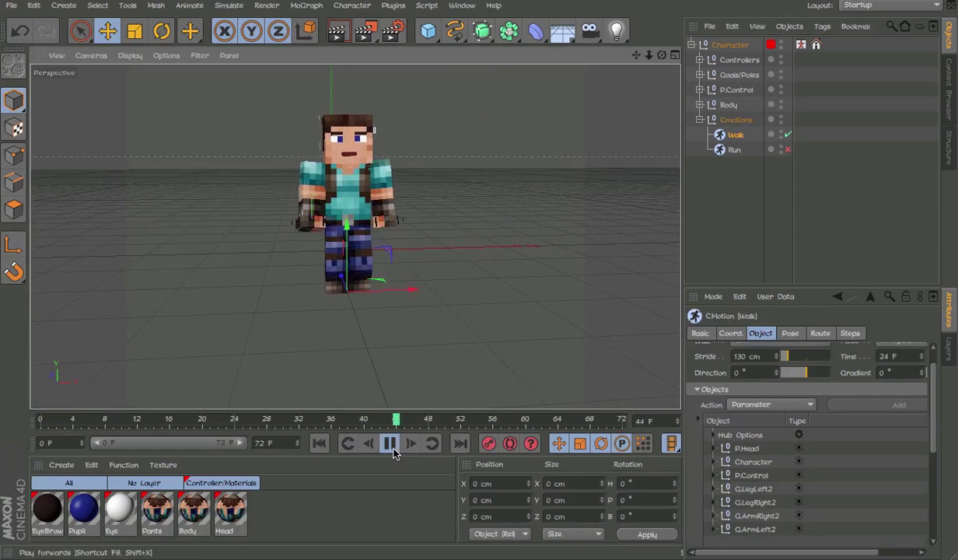
{"action": "left_click", "coordinate": [788, 150]}
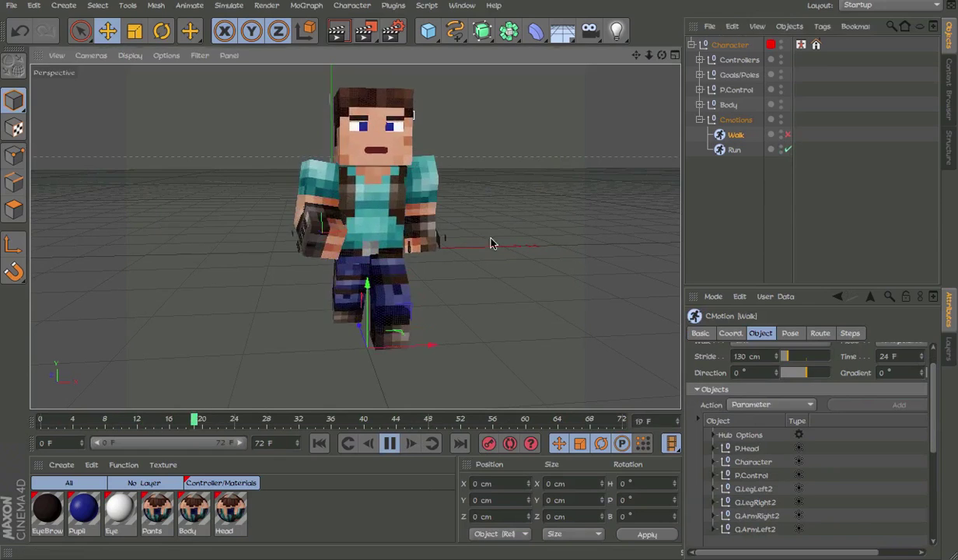
{"action": "left_click_drag", "start_coordinate": [492, 241], "coordinate": [161, 147], "text": "alt"}
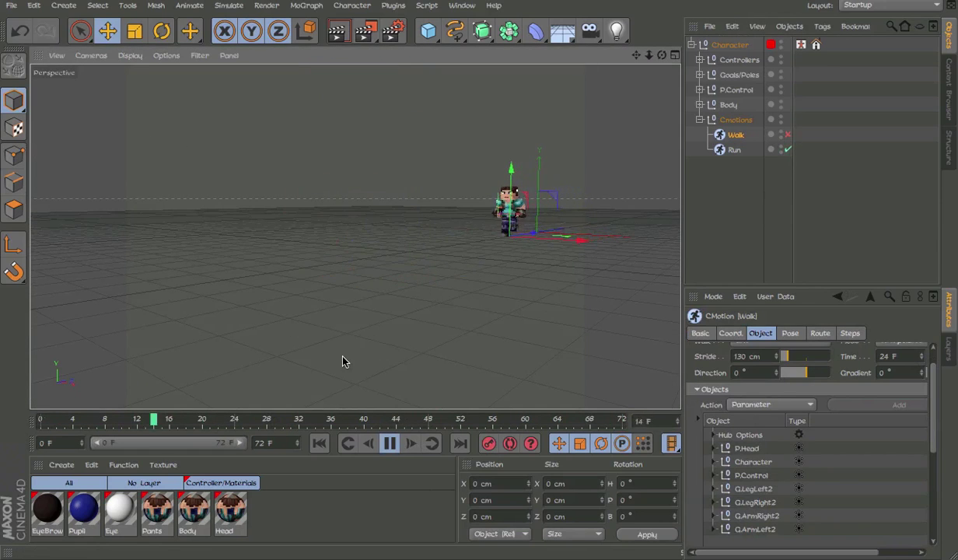
{"action": "left_click_drag", "start_coordinate": [344, 361], "coordinate": [210, 295], "text": "alt"}
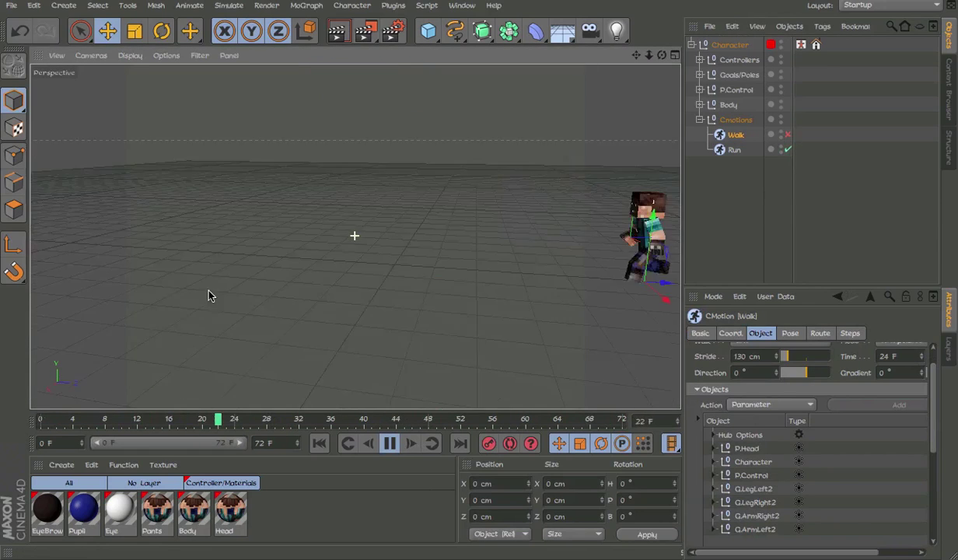
{"action": "left_click", "coordinate": [392, 441]}
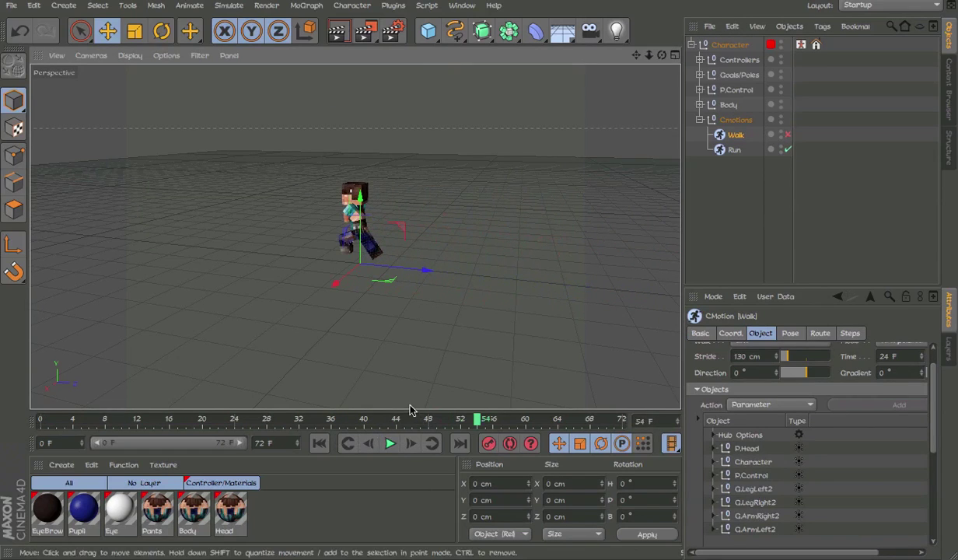
Turn the Run motion off and collapse the Cmotions group so the character stands idle
{"action": "left_click", "coordinate": [787, 150]}
{"action": "left_click", "coordinate": [700, 119]}
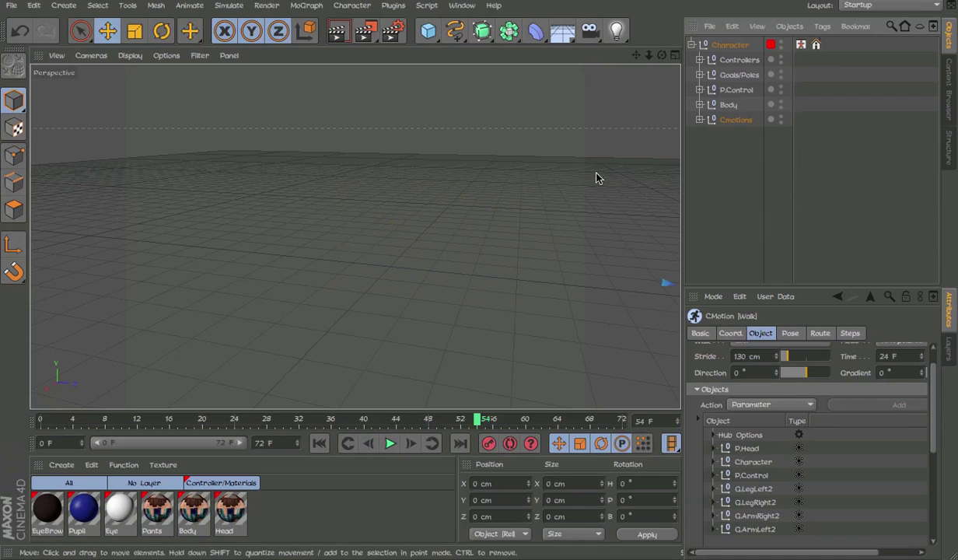
{"action": "scroll", "coordinate": [575, 187], "scroll_direction": "up", "scroll_amount": 1}
{"action": "scroll", "coordinate": [590, 191], "scroll_direction": "up", "scroll_amount": 2}
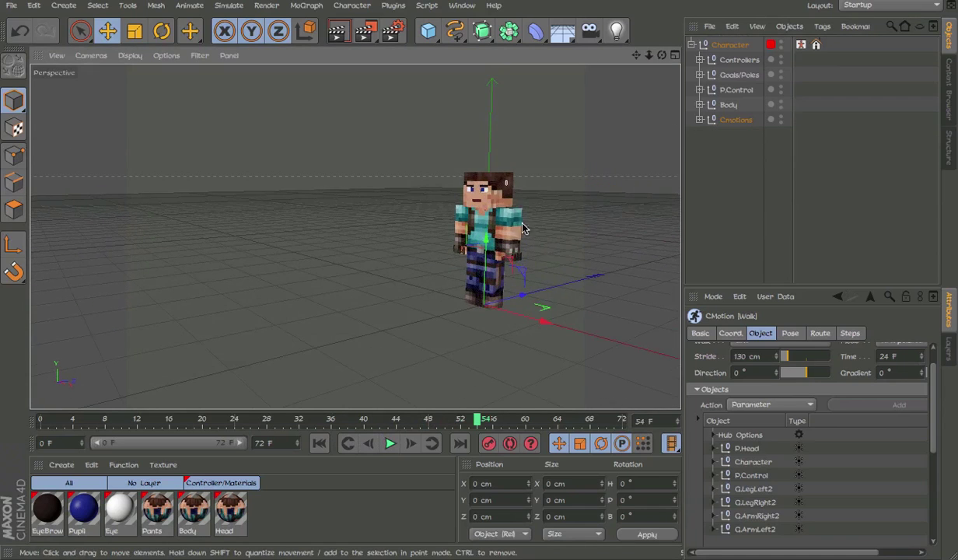
{"action": "scroll", "coordinate": [587, 193], "scroll_direction": "up", "scroll_amount": 3}
{"action": "scroll", "coordinate": [585, 191], "scroll_direction": "up", "scroll_amount": 3}
{"action": "scroll", "coordinate": [334, 193], "scroll_direction": "down", "scroll_amount": 5}
{"action": "scroll", "coordinate": [457, 220], "scroll_direction": "up", "scroll_amount": 2}
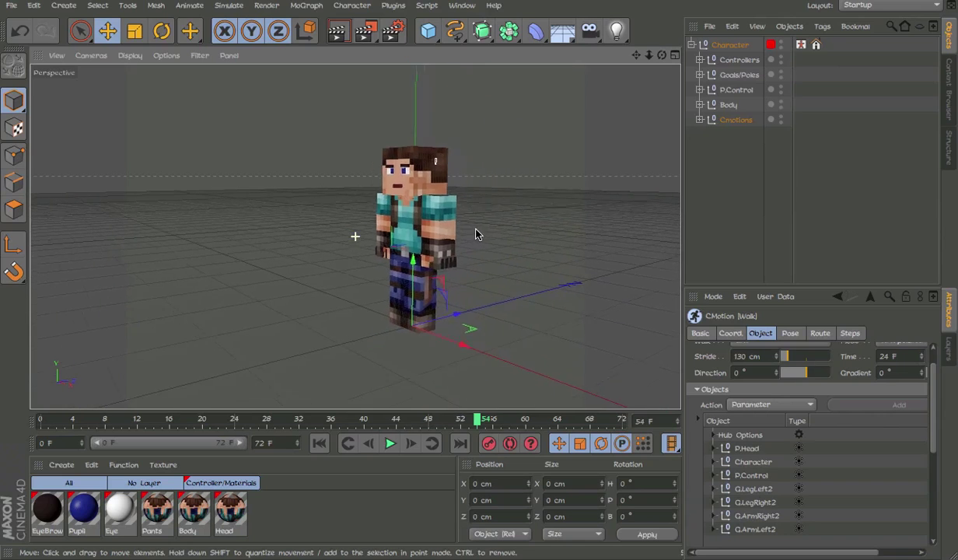
{"action": "scroll", "coordinate": [457, 217], "scroll_direction": "up", "scroll_amount": 1}
{"action": "scroll", "coordinate": [455, 209], "scroll_direction": "up", "scroll_amount": 2}
{"action": "left_click_drag", "start_coordinate": [455, 208], "coordinate": [564, 216], "text": "alt"}
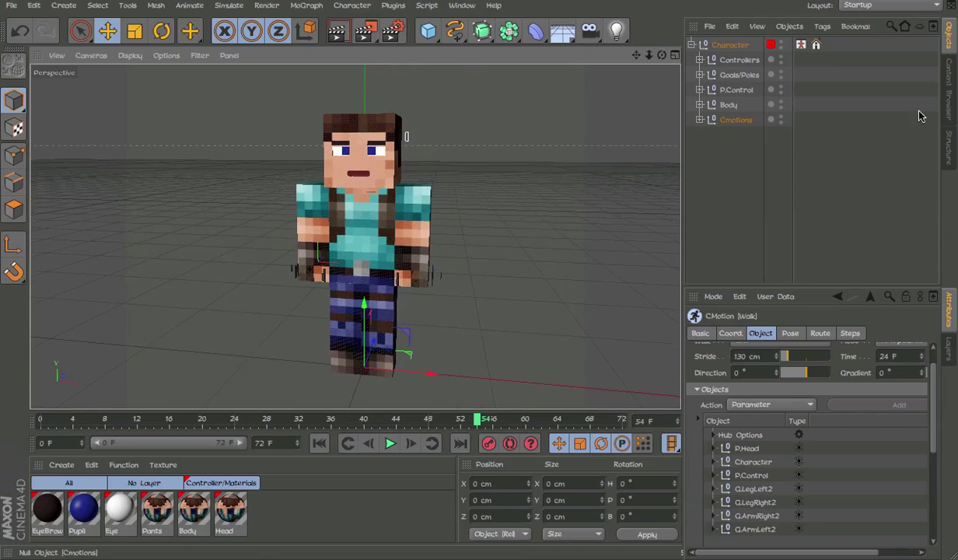
Delete the old Character rig and all its materials
{"action": "left_click", "coordinate": [699, 48]}
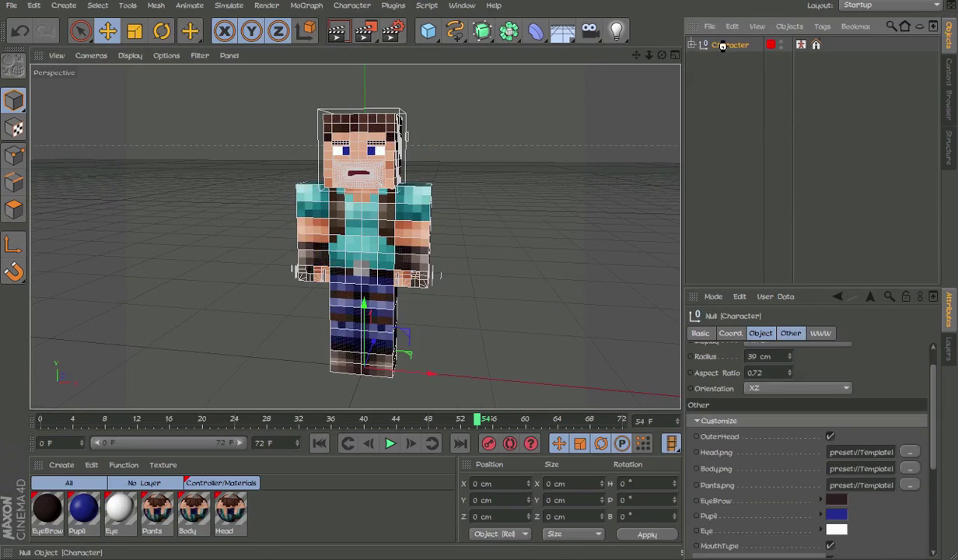
{"action": "key", "text": "Delete"}
{"action": "key", "text": "ctrl+a"}
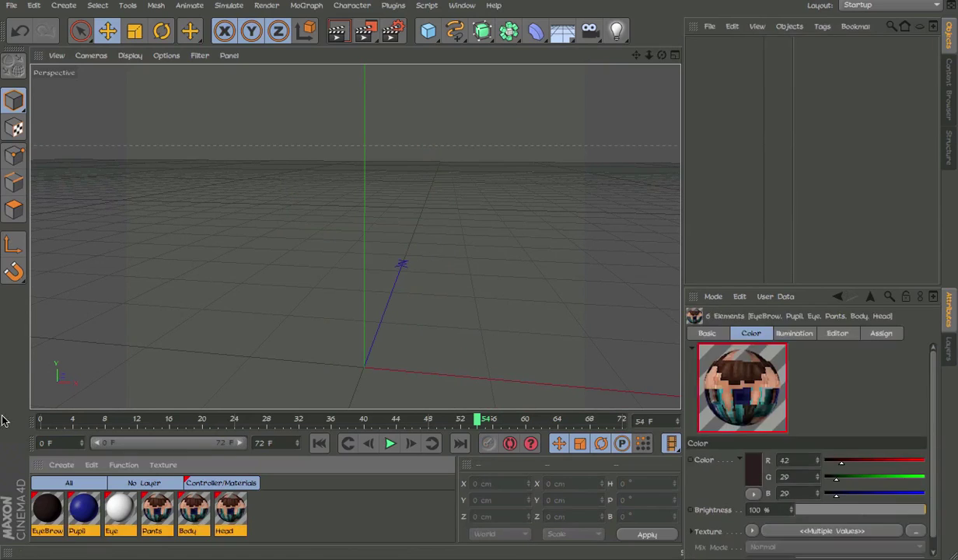
{"action": "key", "text": "Delete"}
Load the TemplateNormal rig template from the Content Browser into the scene
{"action": "left_click", "coordinate": [947, 90]}
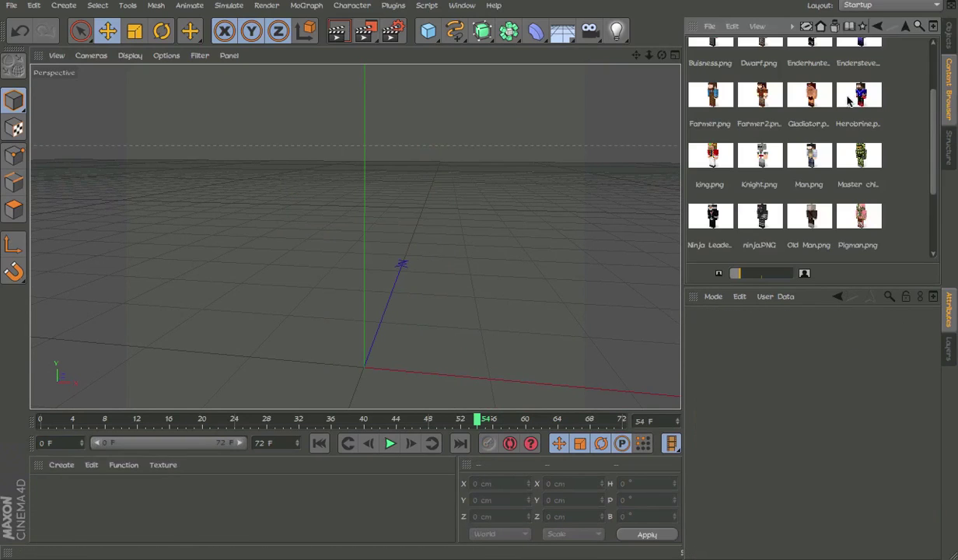
{"action": "left_click", "coordinate": [905, 27]}
{"action": "left_click_drag", "start_coordinate": [705, 78], "coordinate": [698, 65]}
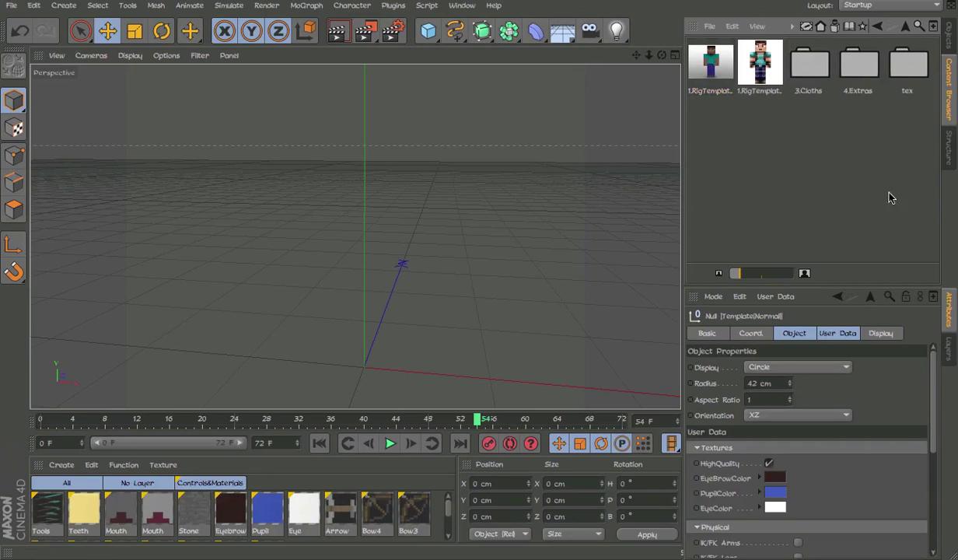
{"action": "key", "text": "shift+F1"}
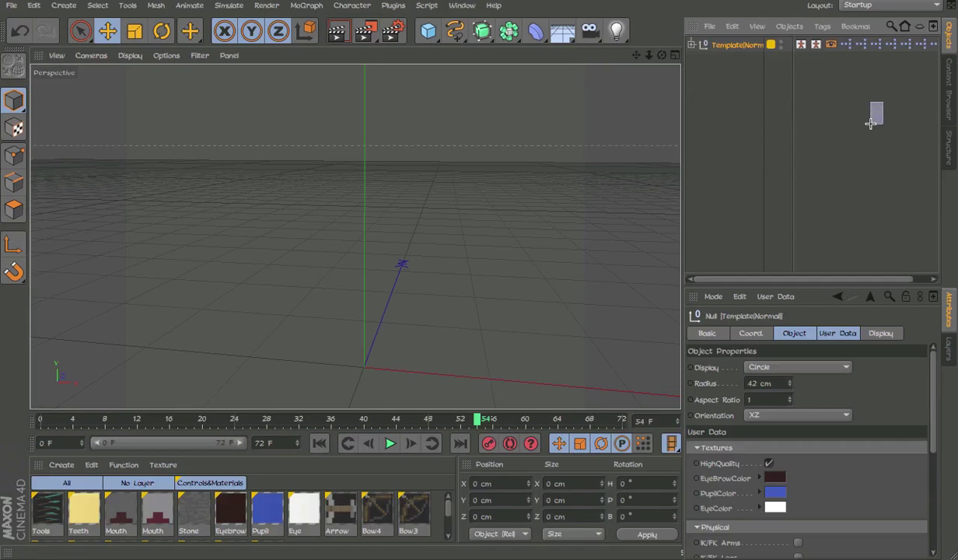
{"action": "left_click_drag", "start_coordinate": [870, 123], "coordinate": [836, 114]}
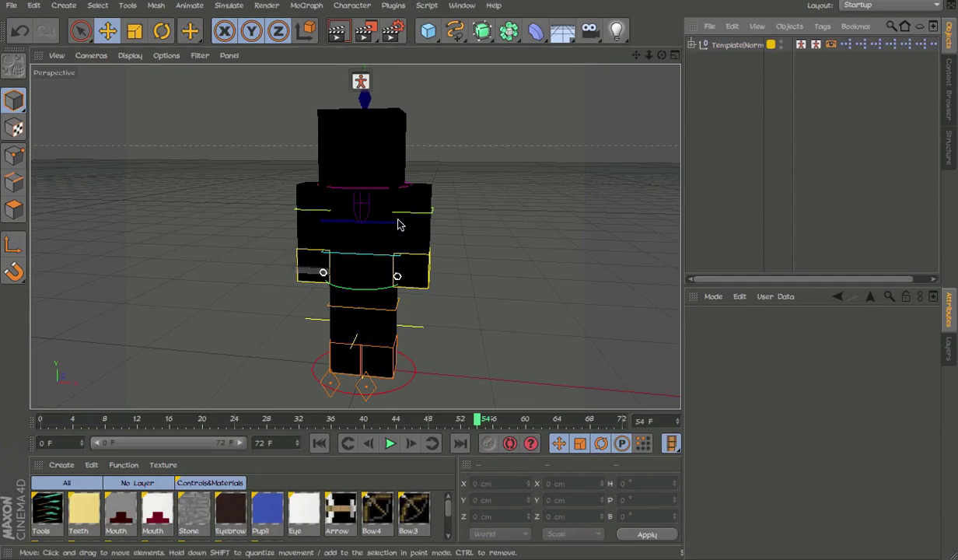
{"action": "left_click_drag", "start_coordinate": [396, 220], "coordinate": [384, 186], "text": "alt"}
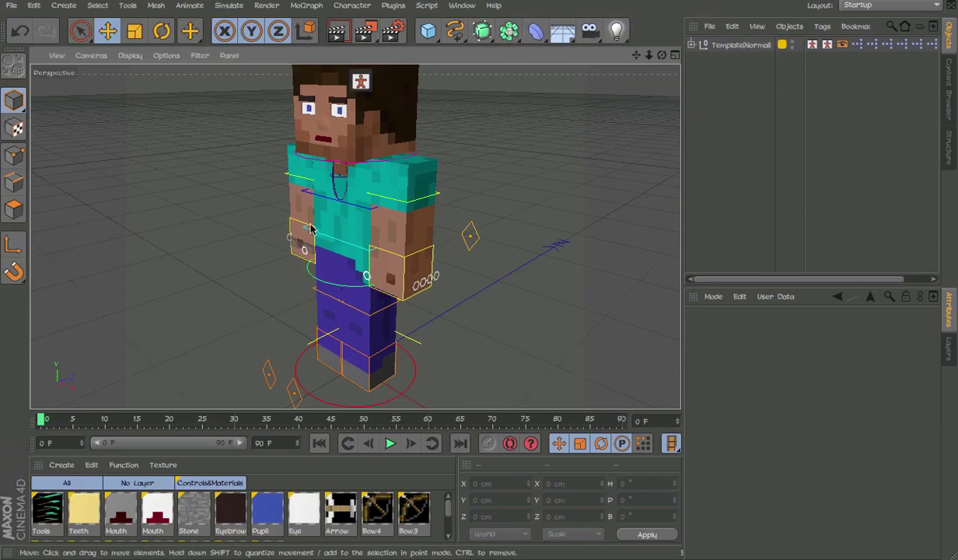
Orbit to a front view and select the G.ArmLeft controller
{"action": "mouse_move", "coordinate": [303, 223]}
{"action": "left_mouse_down", "text": "alt"}
{"action": "mouse_move", "coordinate": [356, 232]}
{"action": "mouse_move", "coordinate": [368, 247]}
{"action": "mouse_move", "coordinate": [482, 226]}
{"action": "mouse_move", "coordinate": [475, 233]}
{"action": "mouse_move", "coordinate": [440, 188]}
{"action": "mouse_move", "coordinate": [346, 211]}
{"action": "mouse_move", "coordinate": [195, 205]}
{"action": "left_mouse_up", "text": "alt"}
{"action": "left_click", "coordinate": [458, 232]}
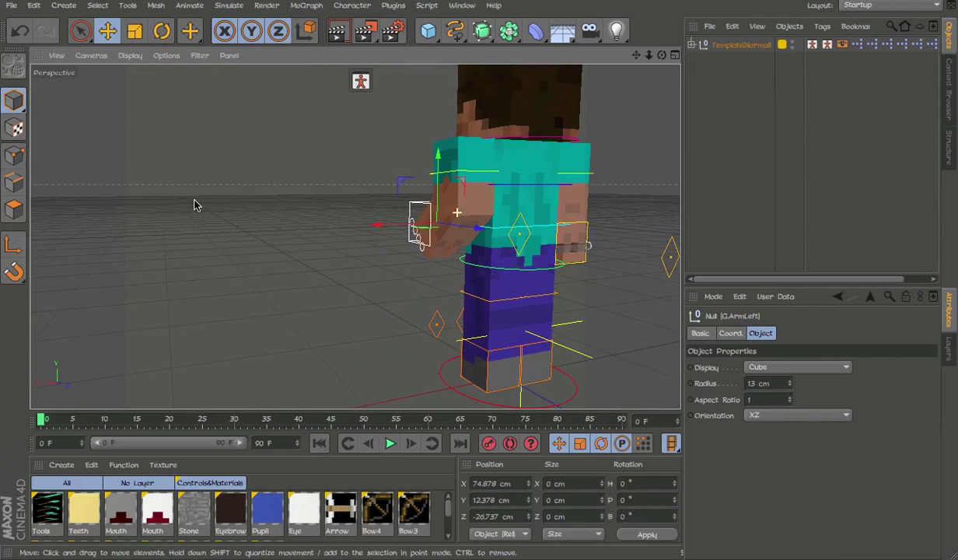
{"action": "left_click_drag", "start_coordinate": [282, 209], "coordinate": [566, 242], "text": "alt"}
{"action": "left_click", "coordinate": [267, 196]}
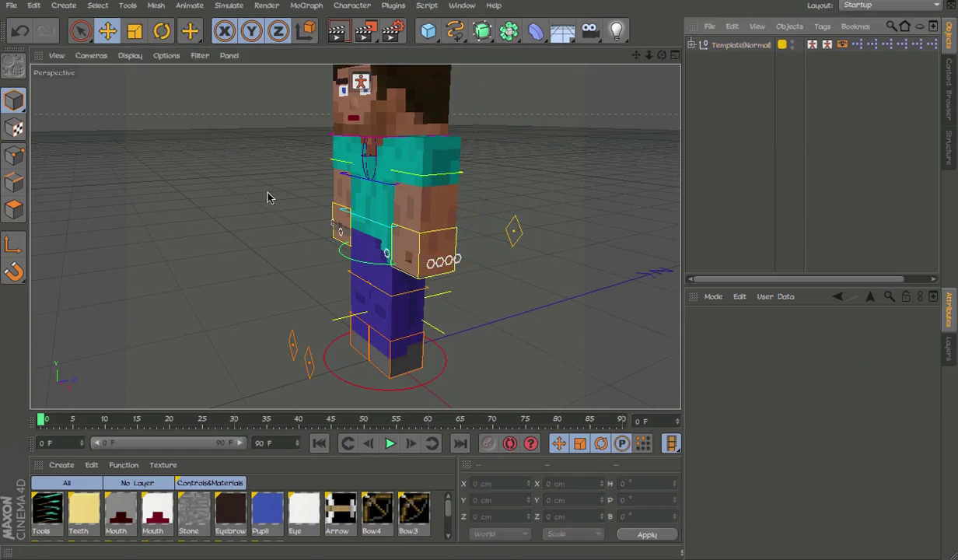
{"action": "left_click", "coordinate": [432, 254]}
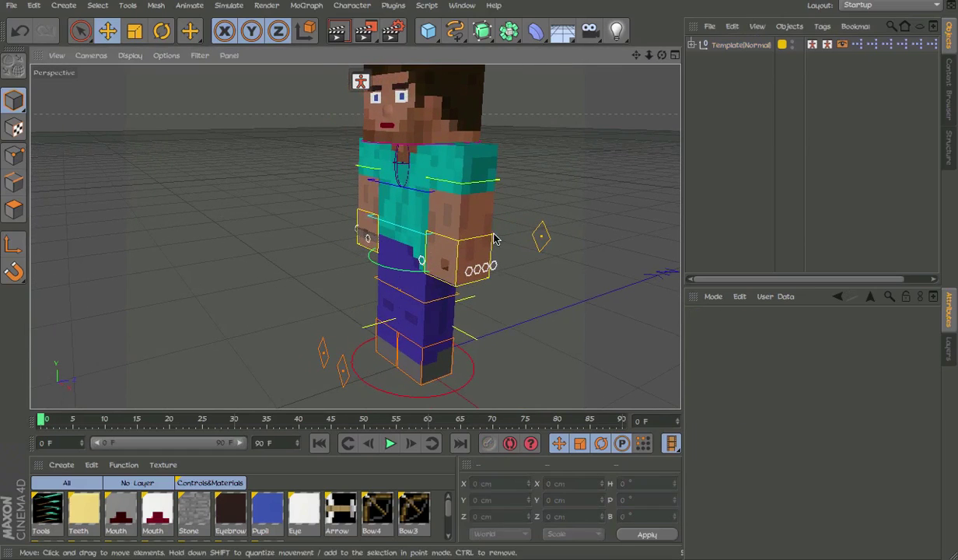
Stop playback at frame 0 and reselect the left arm control to show its sliders
{"action": "left_click", "coordinate": [391, 445]}
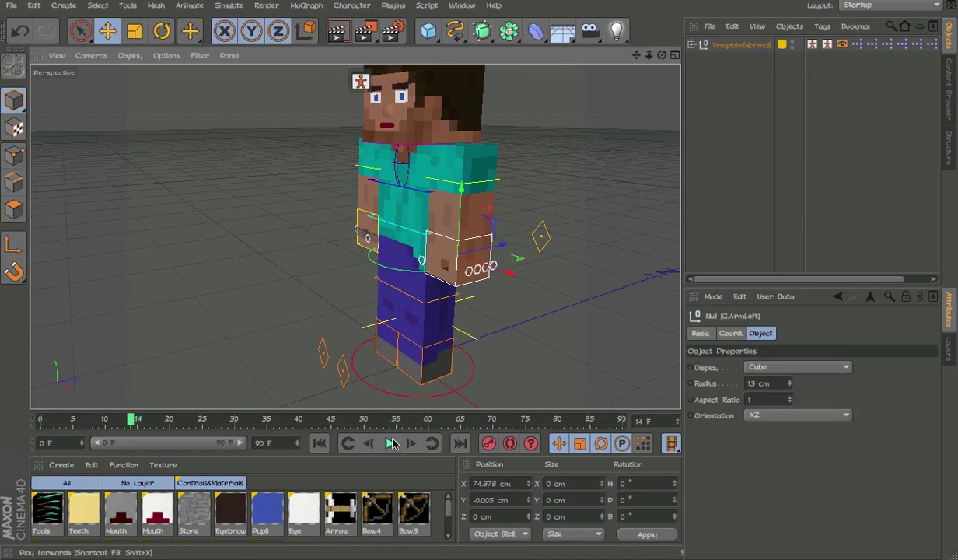
{"action": "left_click_drag", "start_coordinate": [393, 420], "coordinate": [1, 450]}
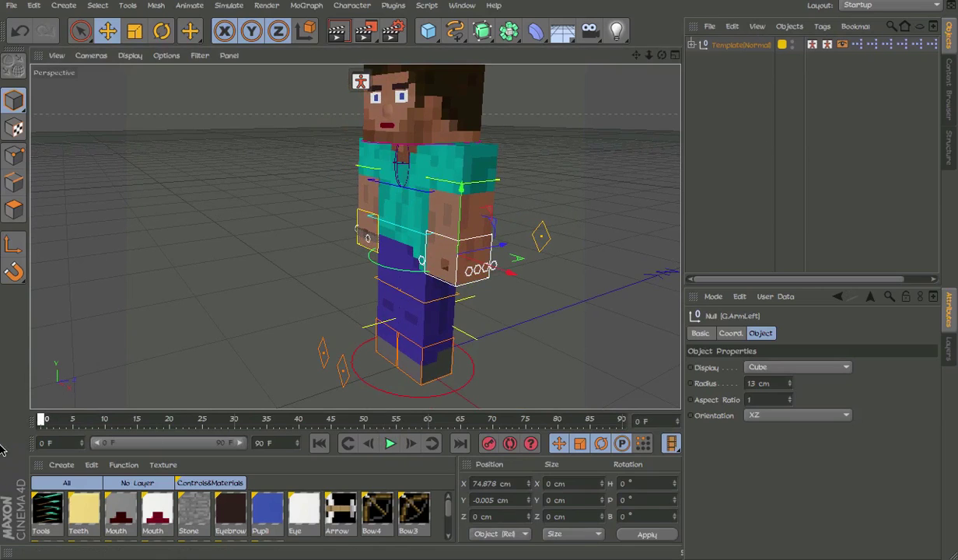
{"action": "left_click", "coordinate": [536, 248]}
{"action": "left_click_drag", "start_coordinate": [433, 214], "coordinate": [413, 153], "text": "alt"}
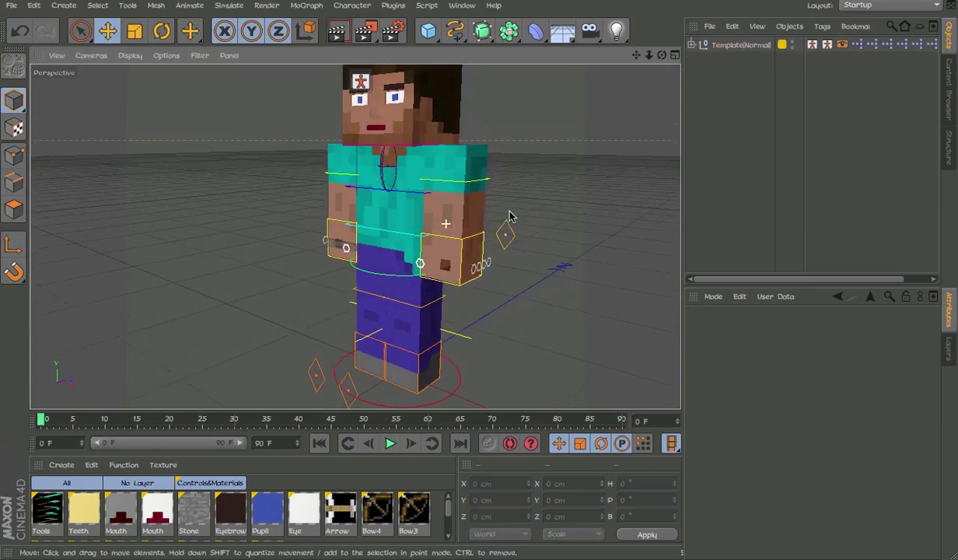
{"action": "left_click", "coordinate": [449, 185]}
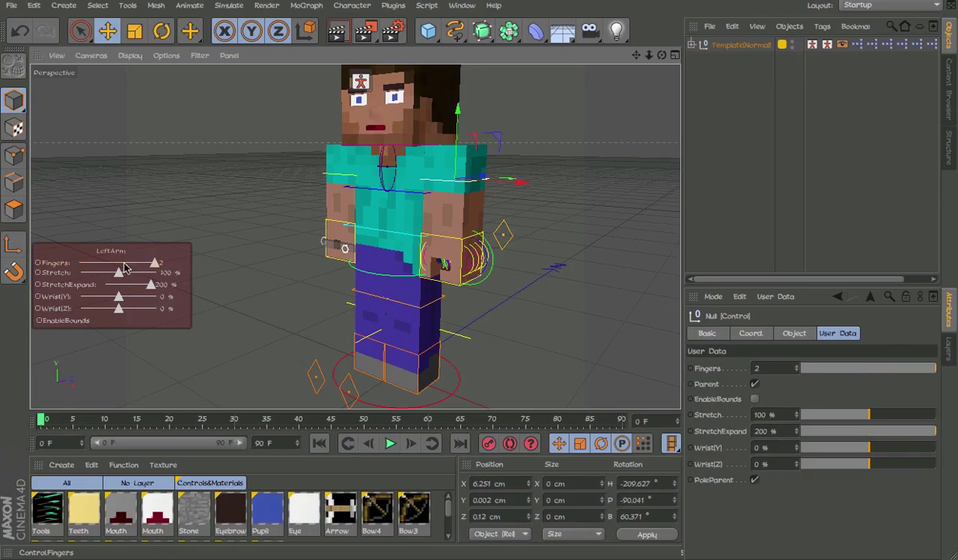
Switch the left hand to shape variant 2 and reselect the left arm control
{"action": "left_click", "coordinate": [458, 262]}
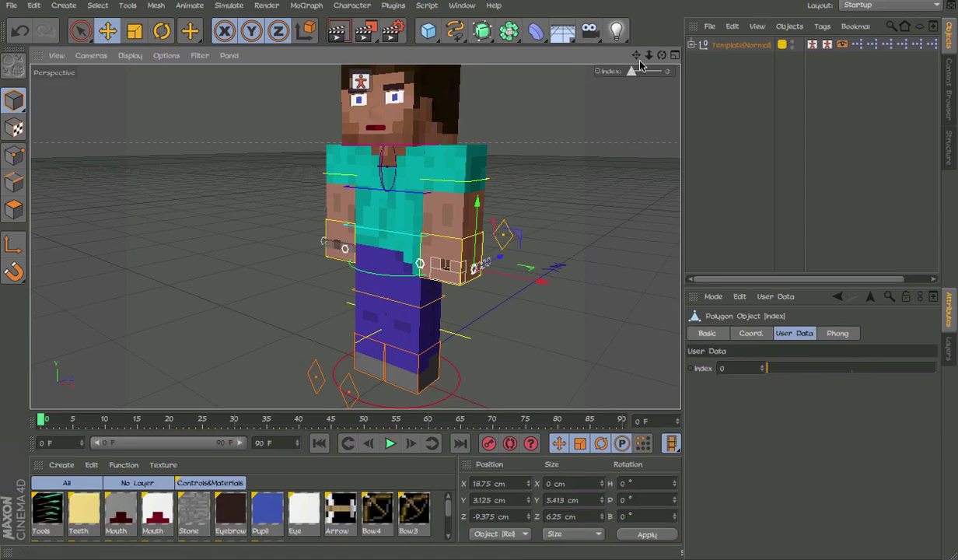
{"action": "left_click_drag", "start_coordinate": [658, 70], "coordinate": [661, 72]}
{"action": "left_click", "coordinate": [556, 242]}
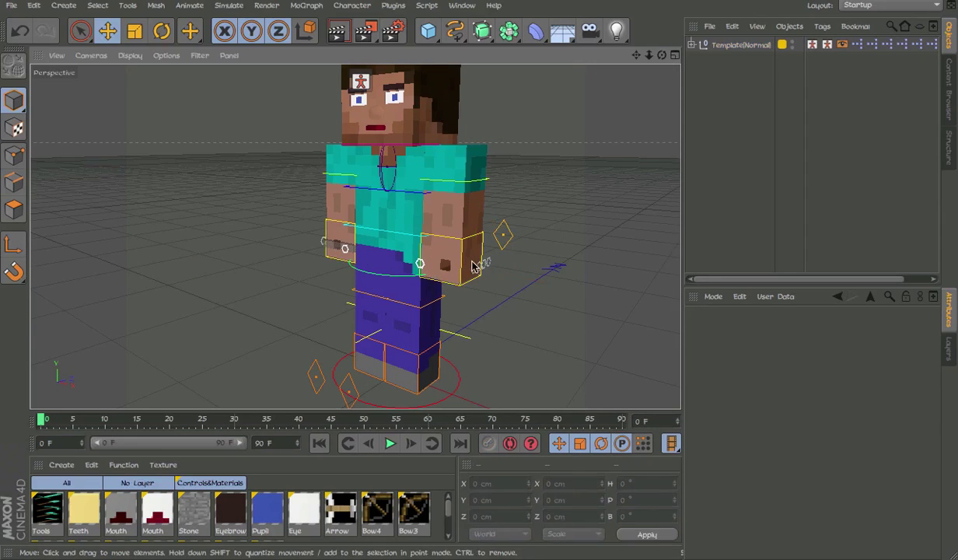
{"action": "left_click", "coordinate": [465, 183]}
{"action": "left_click", "coordinate": [423, 194]}
{"action": "left_click", "coordinate": [436, 183]}
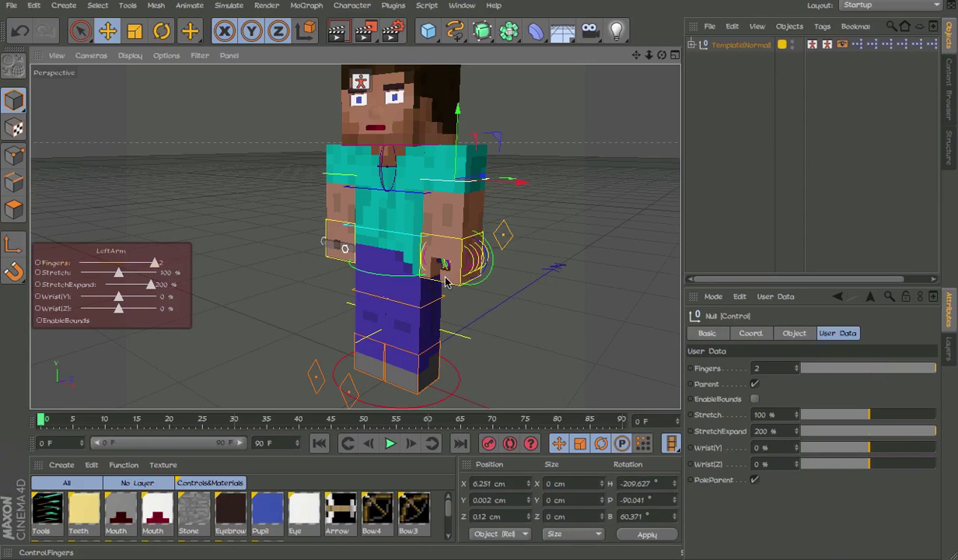
Rotate the left hand's finger circle to curl the fingers, then undo it
{"action": "left_click", "coordinate": [472, 245]}
{"action": "scroll", "coordinate": [475, 245], "scroll_direction": "up", "scroll_amount": 3}
{"action": "scroll", "coordinate": [475, 245], "scroll_direction": "up", "scroll_amount": 3}
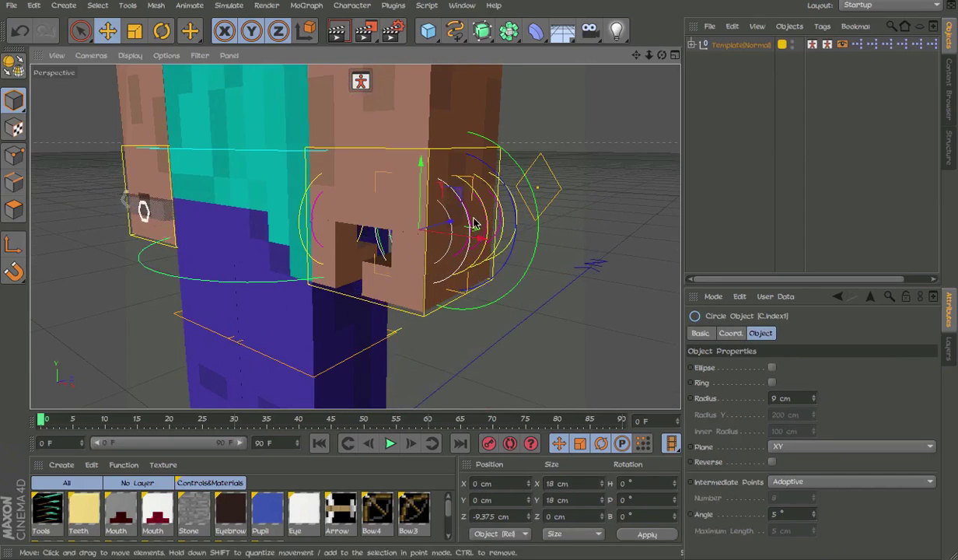
{"action": "key", "text": "r"}
{"action": "mouse_move", "coordinate": [455, 216]}
{"action": "left_mouse_down"}
{"action": "mouse_move", "coordinate": [449, 208]}
{"action": "mouse_move", "coordinate": [449, 236]}
{"action": "left_mouse_up"}
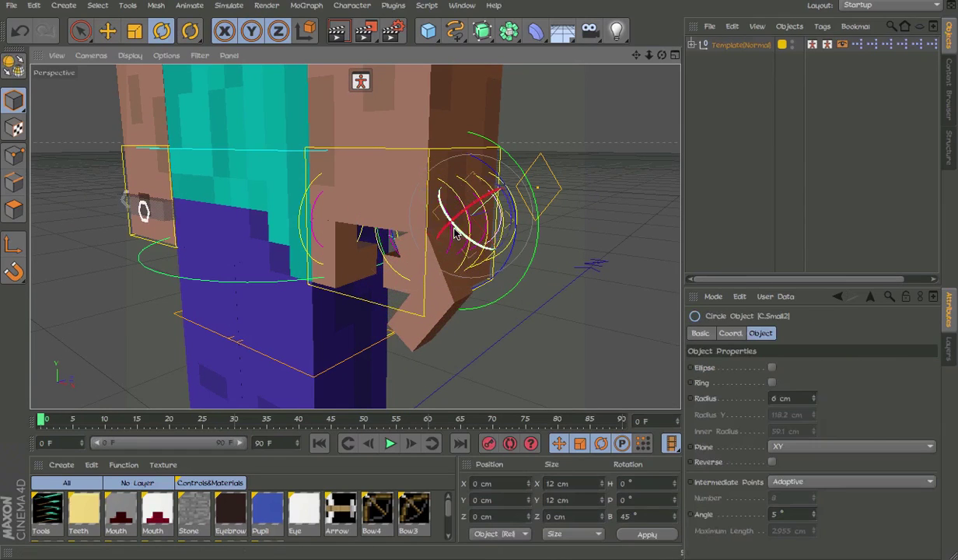
{"action": "left_click", "coordinate": [451, 248]}
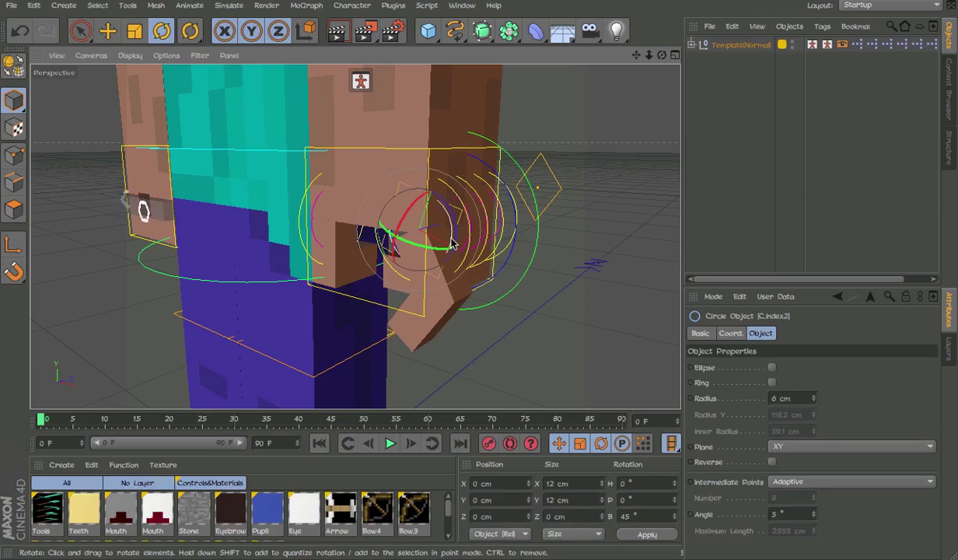
{"action": "mouse_move", "coordinate": [451, 247]}
{"action": "left_mouse_down"}
{"action": "mouse_move", "coordinate": [478, 230]}
{"action": "mouse_move", "coordinate": [435, 295]}
{"action": "left_mouse_up"}
{"action": "key", "text": "ctrl+z"}
{"action": "key", "text": "ctrl+z"}
Try the left arm's Stretch and wrist sliders, then undo them back to neutral
{"action": "left_click", "coordinate": [377, 234]}
{"action": "left_click", "coordinate": [377, 295]}
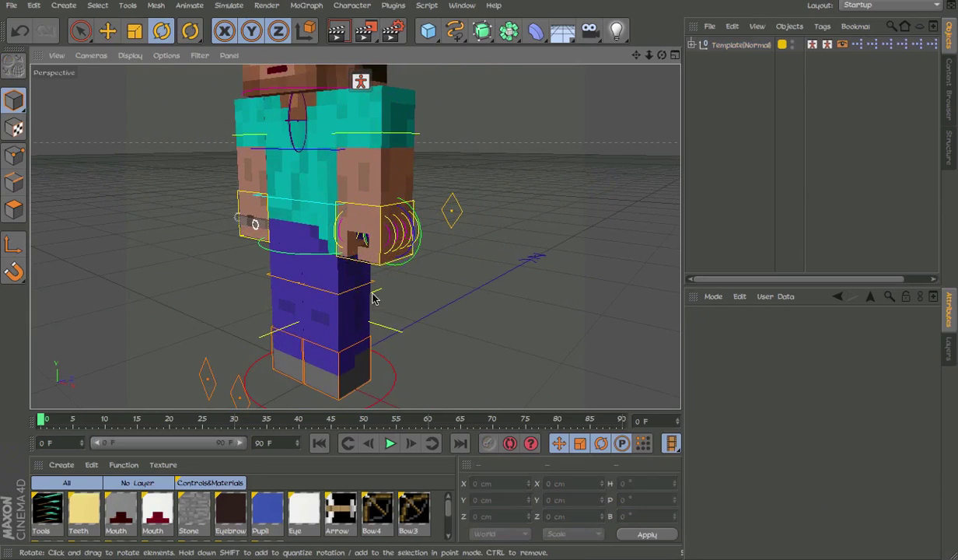
{"action": "left_click_drag", "start_coordinate": [376, 295], "coordinate": [376, 295], "text": "alt"}
{"action": "left_click", "coordinate": [405, 131]}
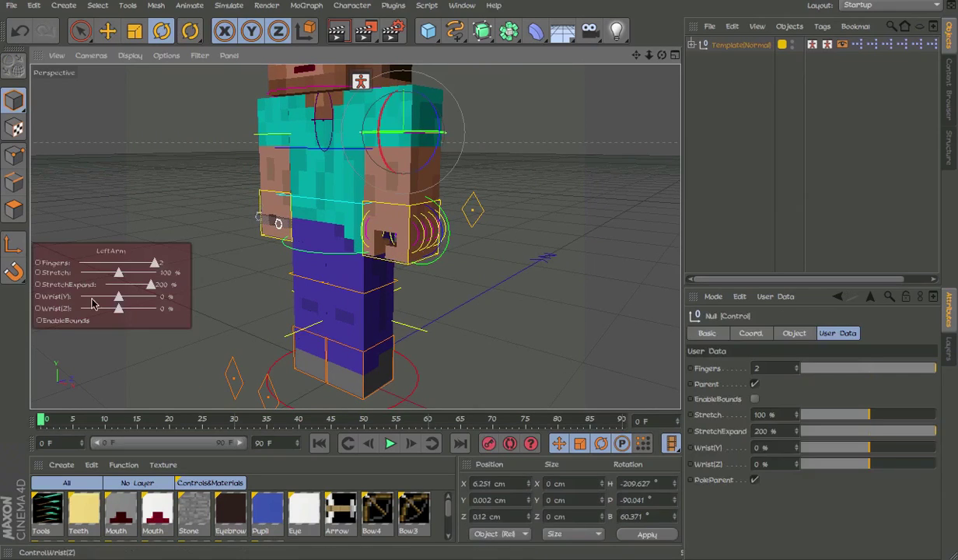
{"action": "mouse_move", "coordinate": [117, 273]}
{"action": "left_mouse_down"}
{"action": "mouse_move", "coordinate": [149, 274]}
{"action": "mouse_move", "coordinate": [94, 273]}
{"action": "mouse_move", "coordinate": [118, 273]}
{"action": "mouse_move", "coordinate": [155, 296]}
{"action": "mouse_move", "coordinate": [96, 308]}
{"action": "left_mouse_up"}
{"action": "key", "text": "ctrl+z"}
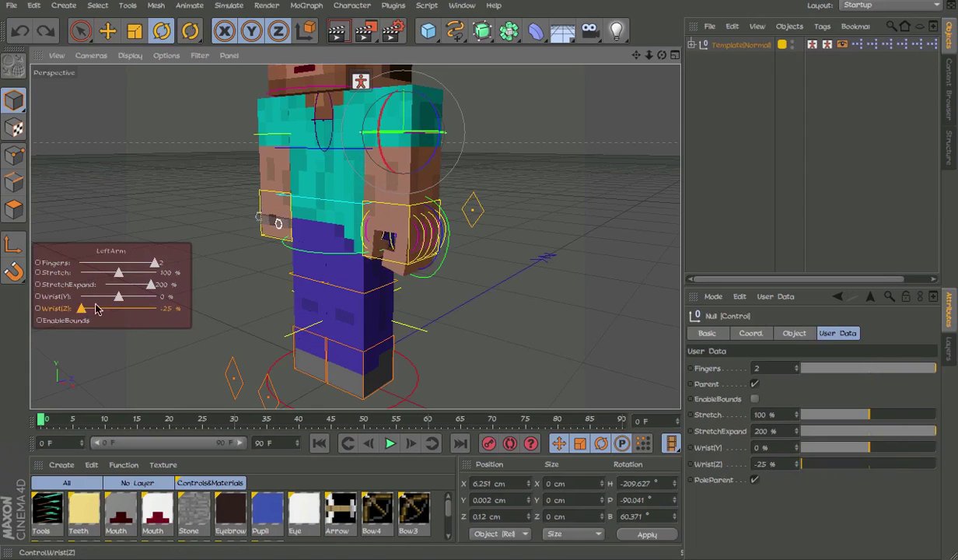
{"action": "key", "text": "ctrl+z"}
{"action": "left_click", "coordinate": [432, 293]}
{"action": "left_click_drag", "start_coordinate": [432, 294], "coordinate": [336, 356], "text": "alt"}
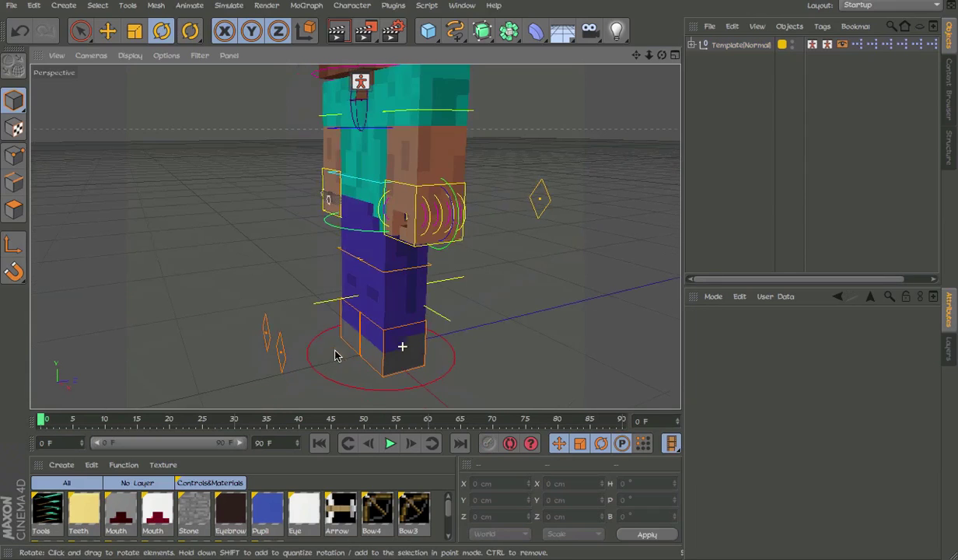
{"action": "left_click", "coordinate": [948, 348]}
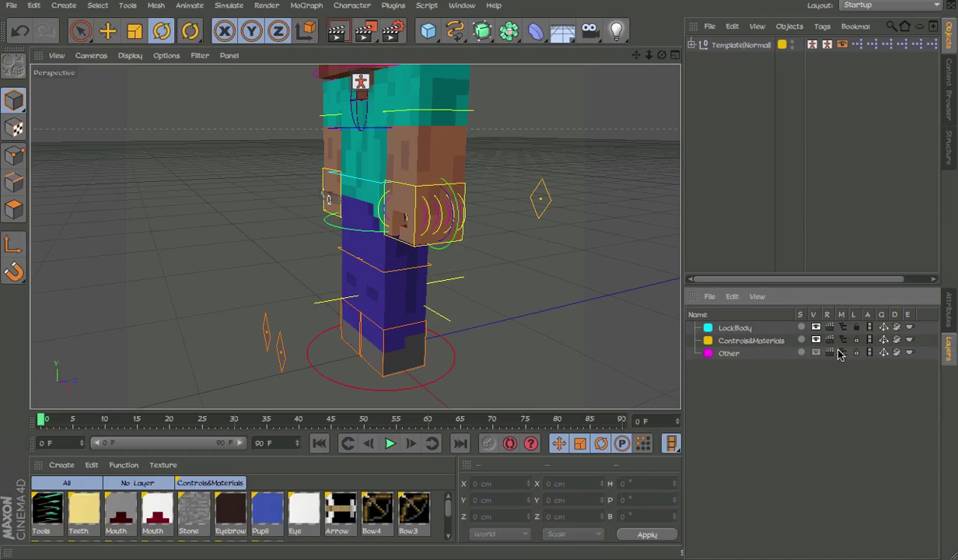
{"action": "left_click", "coordinate": [815, 342]}
{"action": "left_click_drag", "start_coordinate": [391, 346], "coordinate": [662, 90], "text": "alt"}
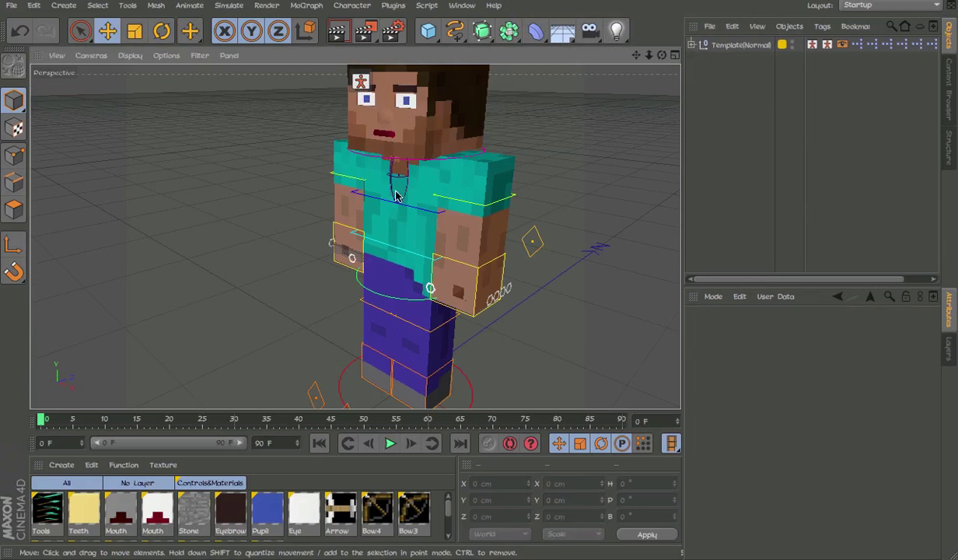
{"action": "mouse_move", "coordinate": [425, 211]}
{"action": "left_mouse_down", "text": "alt"}
{"action": "mouse_move", "coordinate": [474, 308]}
{"action": "mouse_move", "coordinate": [429, 303]}
{"action": "mouse_move", "coordinate": [378, 210]}
{"action": "left_mouse_up", "text": "alt"}
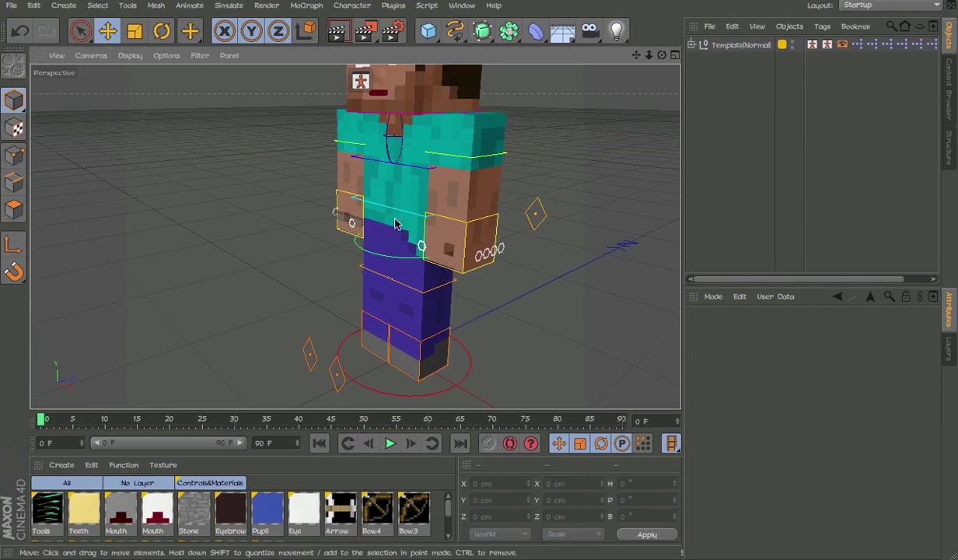
{"action": "left_click", "coordinate": [385, 249]}
Select the Cloths null and bring up its HeadColor and ShirtColor settings
{"action": "left_click", "coordinate": [379, 206]}
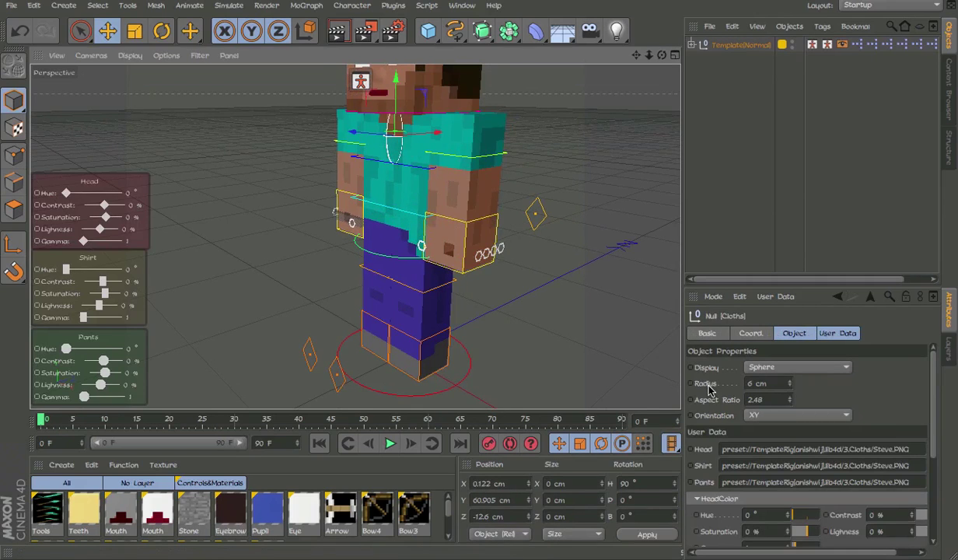
{"action": "scroll", "coordinate": [707, 389], "scroll_direction": "down", "scroll_amount": 5}
{"action": "scroll", "coordinate": [708, 389], "scroll_direction": "up", "scroll_amount": 5}
{"action": "scroll", "coordinate": [715, 392], "scroll_direction": "down", "scroll_amount": 3}
{"action": "scroll", "coordinate": [776, 426], "scroll_direction": "down", "scroll_amount": 3}
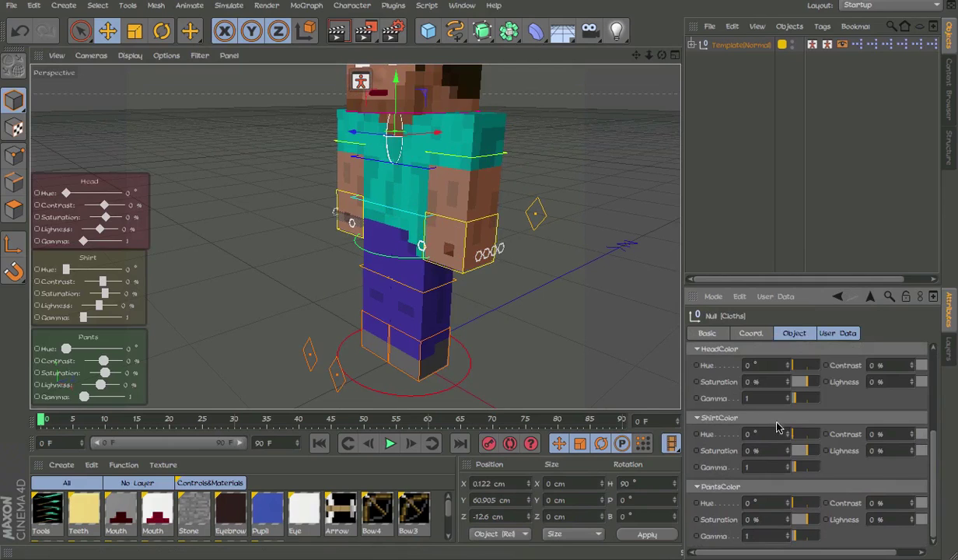
Try shirt hue and head saturation changes, then undo them to restore original colours
{"action": "mouse_move", "coordinate": [793, 433]}
{"action": "left_mouse_down"}
{"action": "mouse_move", "coordinate": [812, 434]}
{"action": "mouse_move", "coordinate": [791, 434]}
{"action": "mouse_move", "coordinate": [817, 467]}
{"action": "left_mouse_up"}
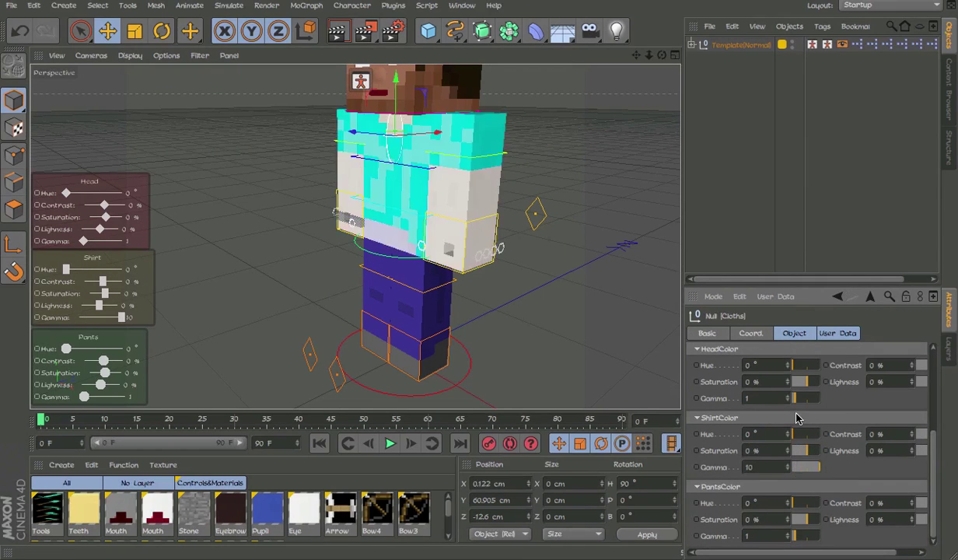
{"action": "key", "text": "ctrl+z"}
{"action": "mouse_move", "coordinate": [787, 365]}
{"action": "left_mouse_down"}
{"action": "mouse_move", "coordinate": [781, 350]}
{"action": "mouse_move", "coordinate": [792, 391]}
{"action": "left_mouse_up"}
{"action": "key", "text": "ctrl+z"}
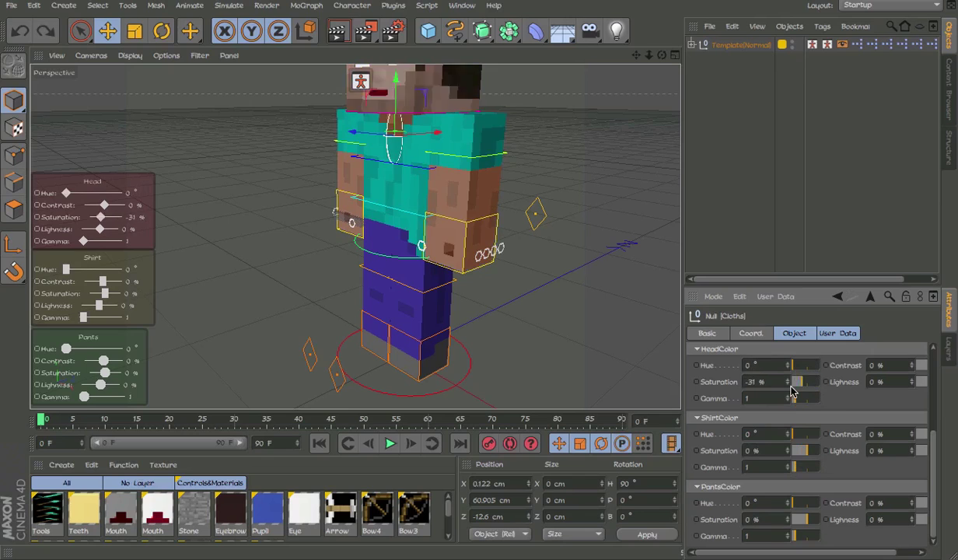
{"action": "key", "text": "ctrl+z"}
{"action": "scroll", "coordinate": [723, 420], "scroll_direction": "up", "scroll_amount": 3}
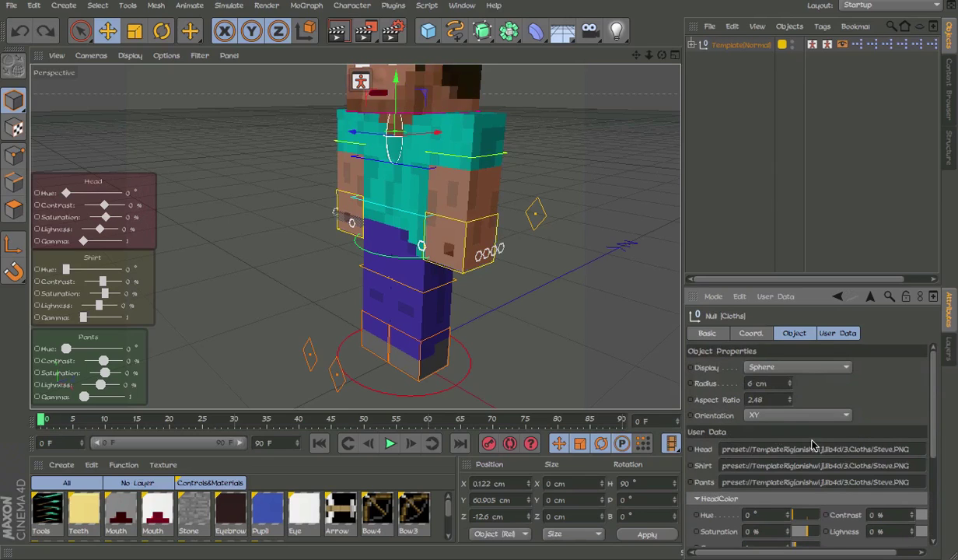
{"action": "left_click_drag", "start_coordinate": [743, 551], "coordinate": [892, 519]}
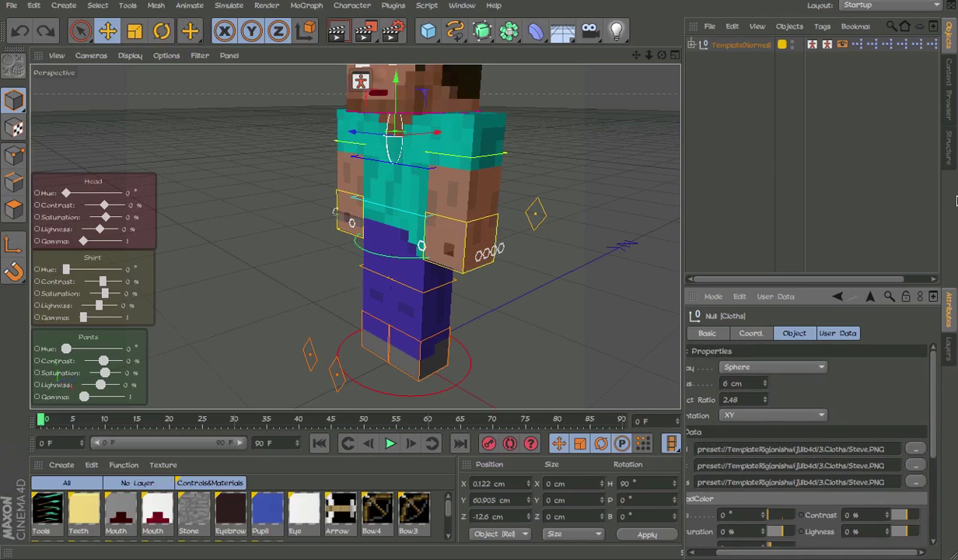
Apply Ninja Leader.png to the head and Ranger.png to shirt and pants from 3.Cloths
{"action": "left_click", "coordinate": [947, 115]}
{"action": "double_click", "coordinate": [825, 70]}
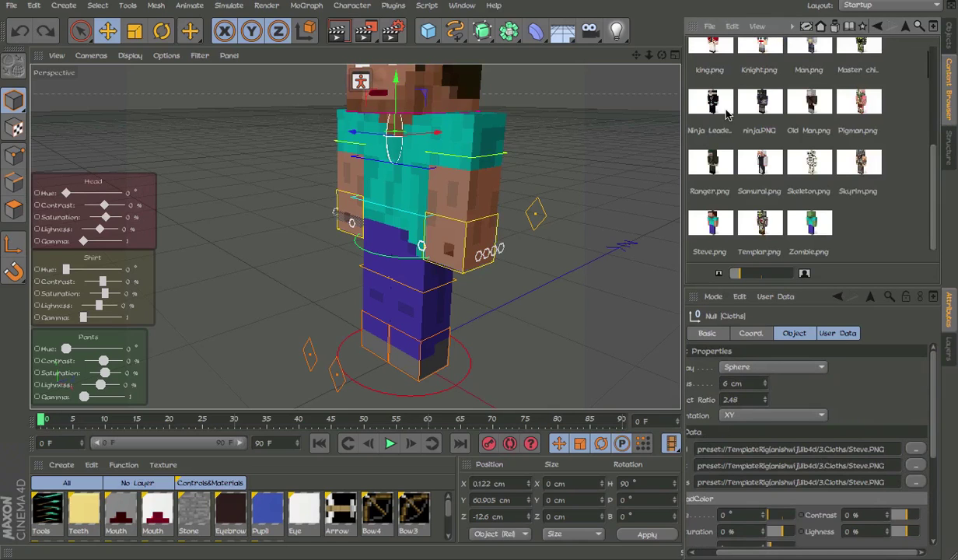
{"action": "left_click_drag", "start_coordinate": [727, 115], "coordinate": [742, 399]}
{"action": "mouse_move", "coordinate": [773, 451]}
{"action": "left_mouse_down"}
{"action": "mouse_move", "coordinate": [801, 465]}
{"action": "mouse_move", "coordinate": [786, 482]}
{"action": "left_mouse_up"}
{"action": "left_click", "coordinate": [711, 177]}
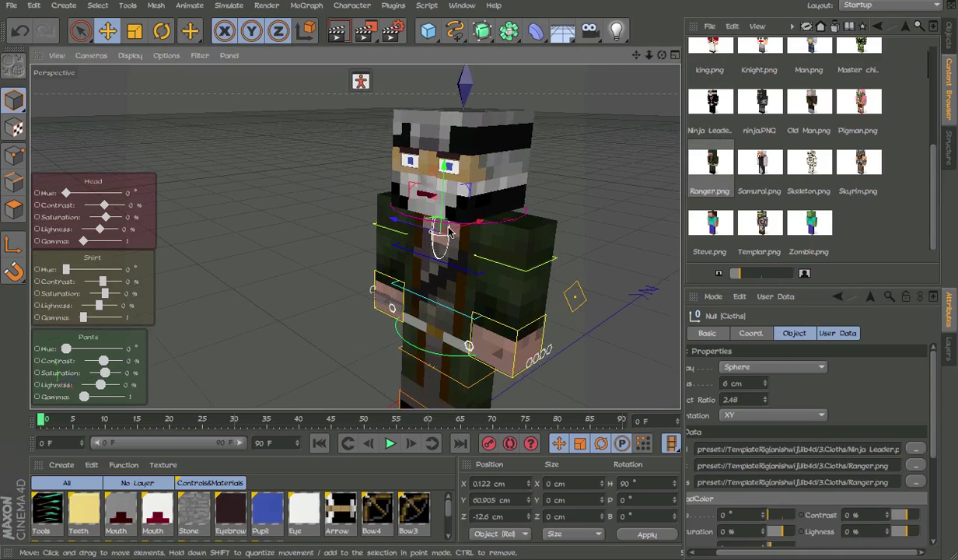
{"action": "mouse_move", "coordinate": [544, 234]}
{"action": "left_mouse_down", "text": "alt"}
{"action": "mouse_move", "coordinate": [486, 239]}
{"action": "mouse_move", "coordinate": [584, 221]}
{"action": "mouse_move", "coordinate": [575, 198]}
{"action": "left_mouse_up", "text": "alt"}
{"action": "left_click", "coordinate": [950, 43]}
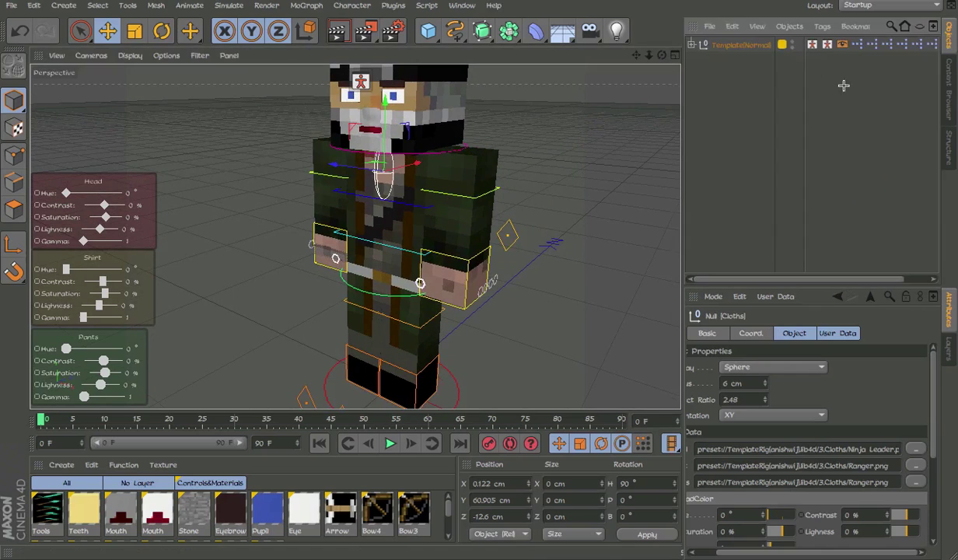
{"action": "left_click", "coordinate": [753, 53]}
{"action": "left_click", "coordinate": [738, 44]}
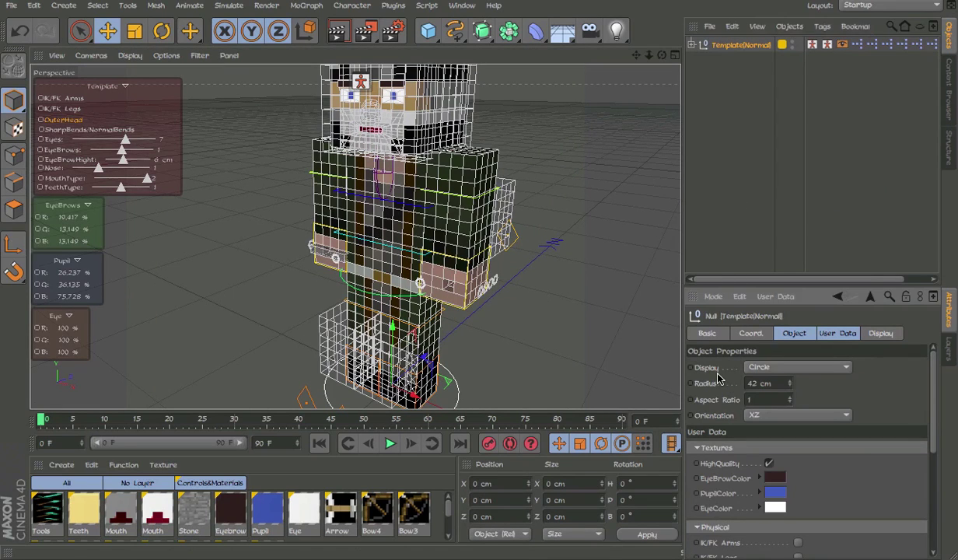
{"action": "scroll", "coordinate": [719, 377], "scroll_direction": "down", "scroll_amount": 5}
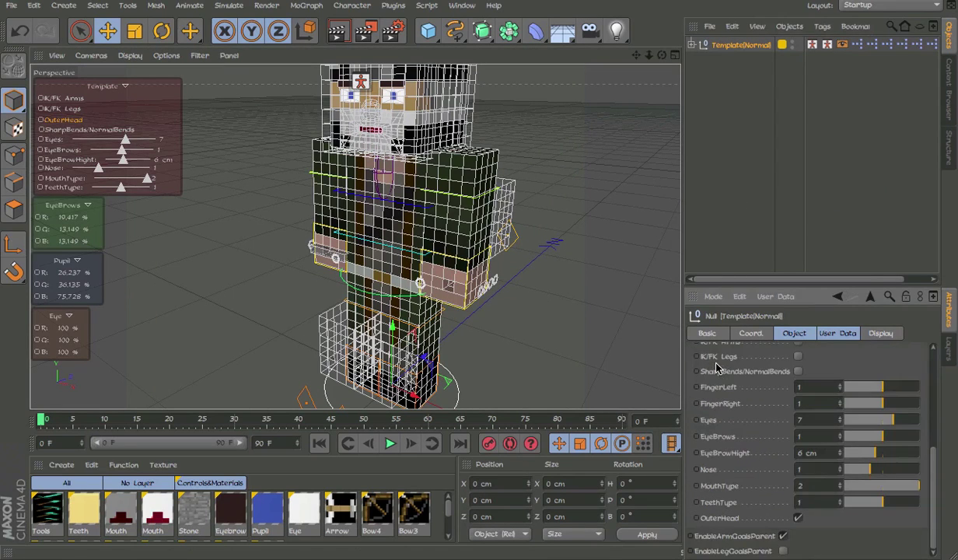
{"action": "scroll", "coordinate": [716, 369], "scroll_direction": "up", "scroll_amount": 5}
{"action": "left_click", "coordinate": [727, 149]}
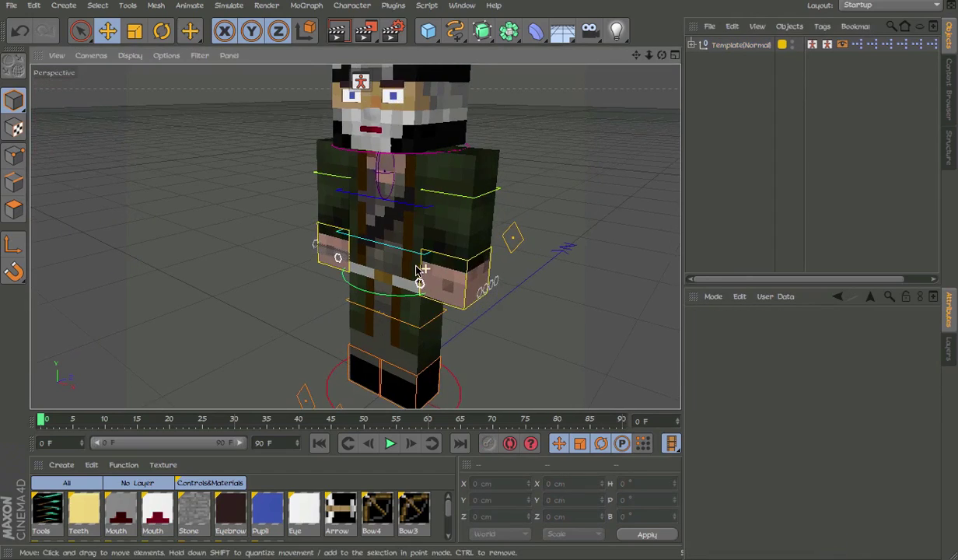
{"action": "mouse_move", "coordinate": [417, 270]}
{"action": "left_mouse_down", "text": "alt"}
{"action": "mouse_move", "coordinate": [321, 235]}
{"action": "mouse_move", "coordinate": [320, 258]}
{"action": "left_mouse_up", "text": "alt"}
{"action": "left_click", "coordinate": [708, 47]}
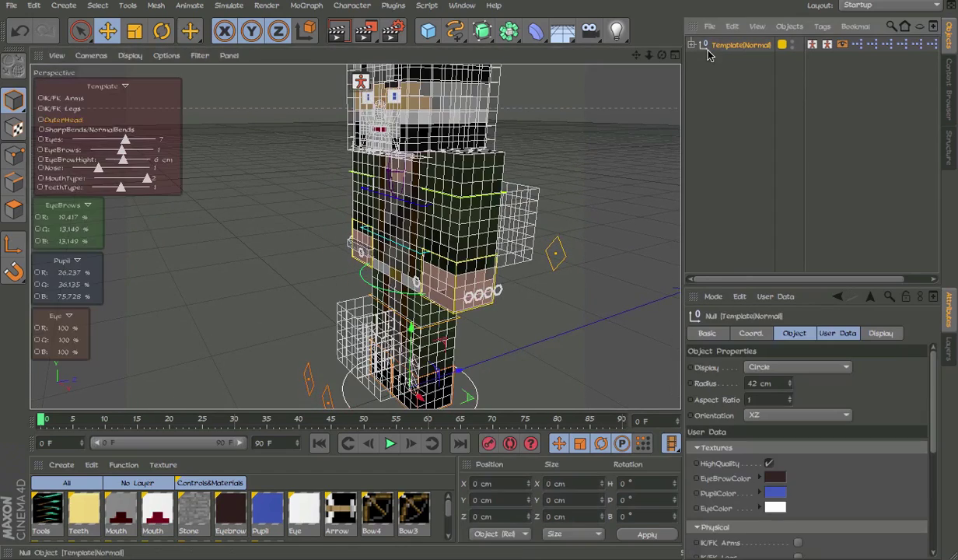
{"action": "left_click_drag", "start_coordinate": [544, 249], "coordinate": [526, 235], "text": "alt"}
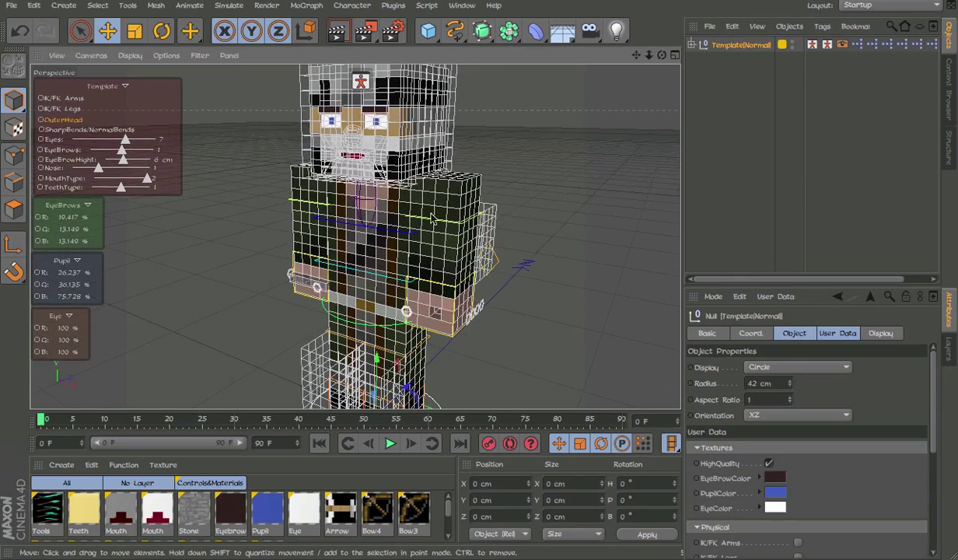
{"action": "mouse_move", "coordinate": [432, 221]}
{"action": "left_mouse_down", "text": "alt"}
{"action": "mouse_move", "coordinate": [552, 186]}
{"action": "mouse_move", "coordinate": [563, 331]}
{"action": "left_mouse_up", "text": "alt"}
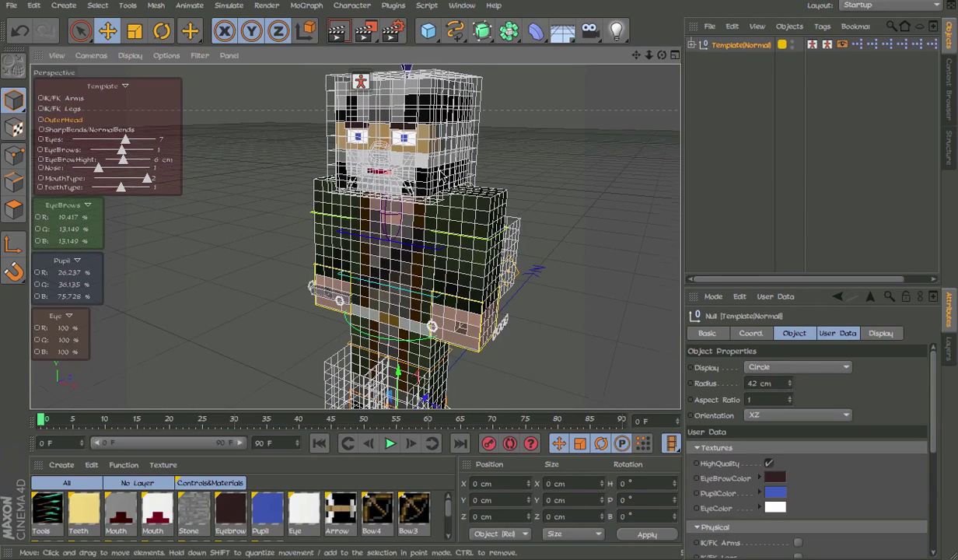
{"action": "left_click", "coordinate": [419, 112]}
{"action": "scroll", "coordinate": [703, 404], "scroll_direction": "down", "scroll_amount": 10}
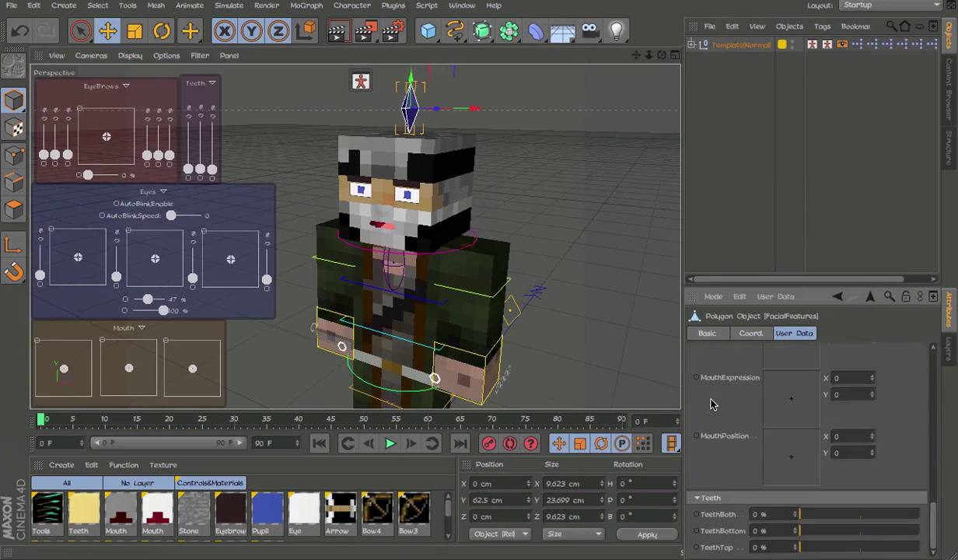
{"action": "scroll", "coordinate": [711, 404], "scroll_direction": "up", "scroll_amount": 1}
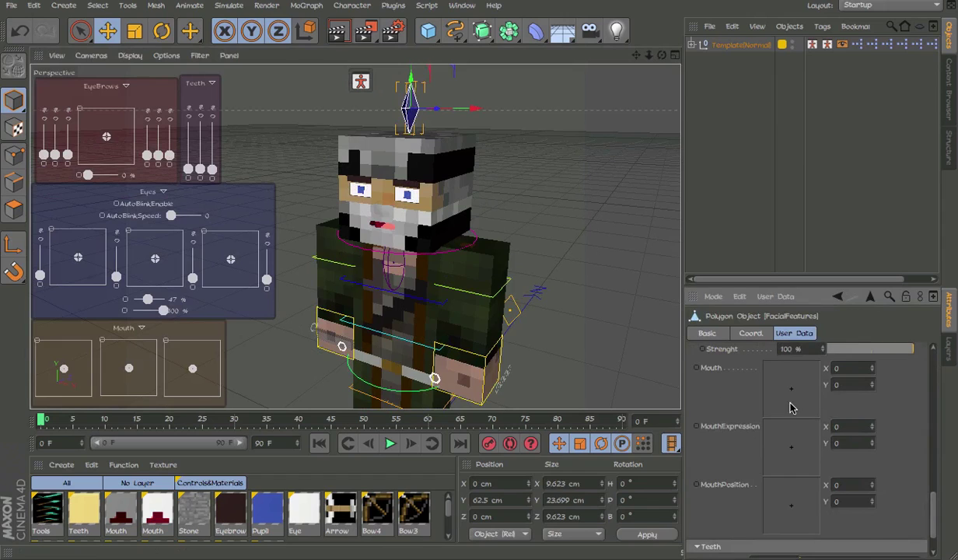
{"action": "left_click_drag", "start_coordinate": [791, 407], "coordinate": [816, 385]}
{"action": "scroll", "coordinate": [724, 389], "scroll_direction": "up", "scroll_amount": 2}
{"action": "scroll", "coordinate": [722, 389], "scroll_direction": "up", "scroll_amount": 3}
{"action": "scroll", "coordinate": [722, 389], "scroll_direction": "up", "scroll_amount": 3}
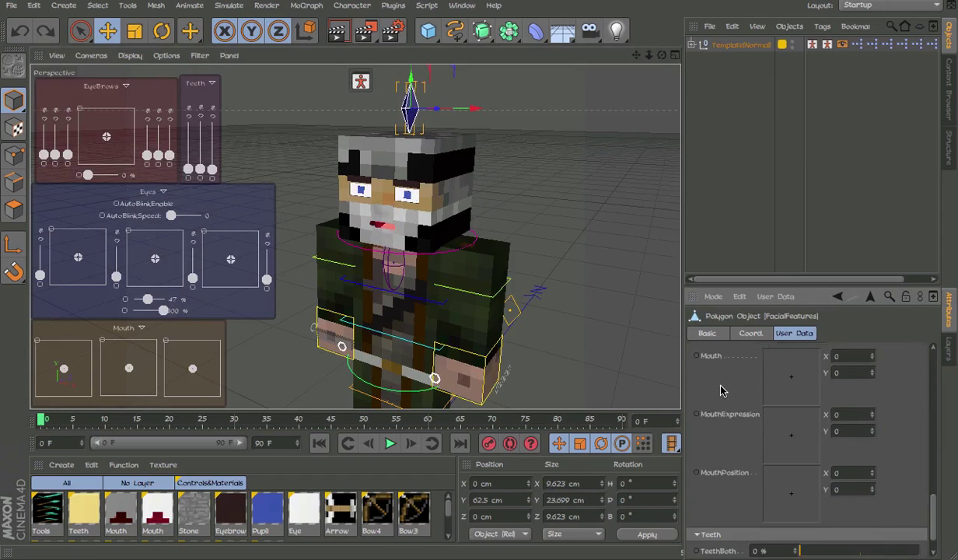
{"action": "scroll", "coordinate": [720, 390], "scroll_direction": "up", "scroll_amount": 2}
{"action": "scroll", "coordinate": [719, 389], "scroll_direction": "down", "scroll_amount": 3}
{"action": "scroll", "coordinate": [719, 391], "scroll_direction": "down", "scroll_amount": 4}
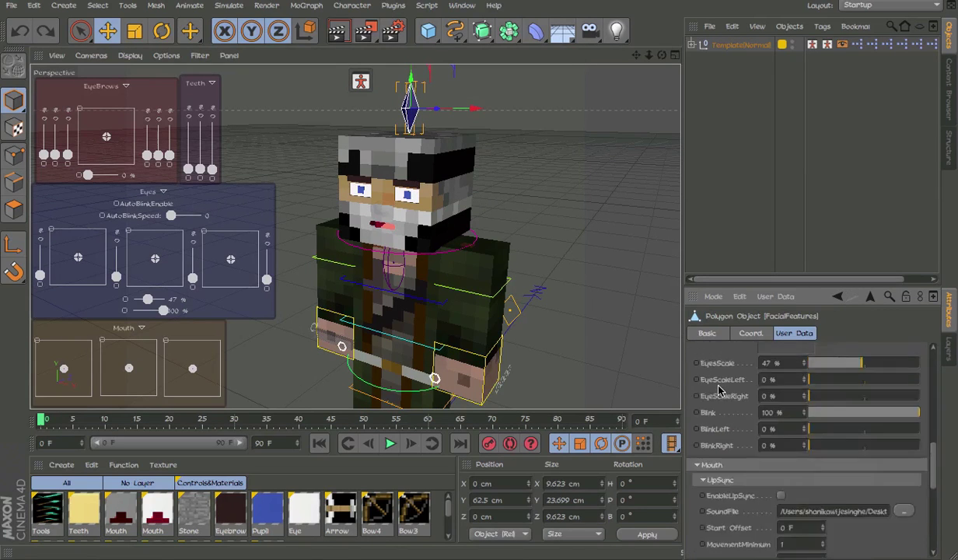
{"action": "scroll", "coordinate": [719, 391], "scroll_direction": "down", "scroll_amount": 3}
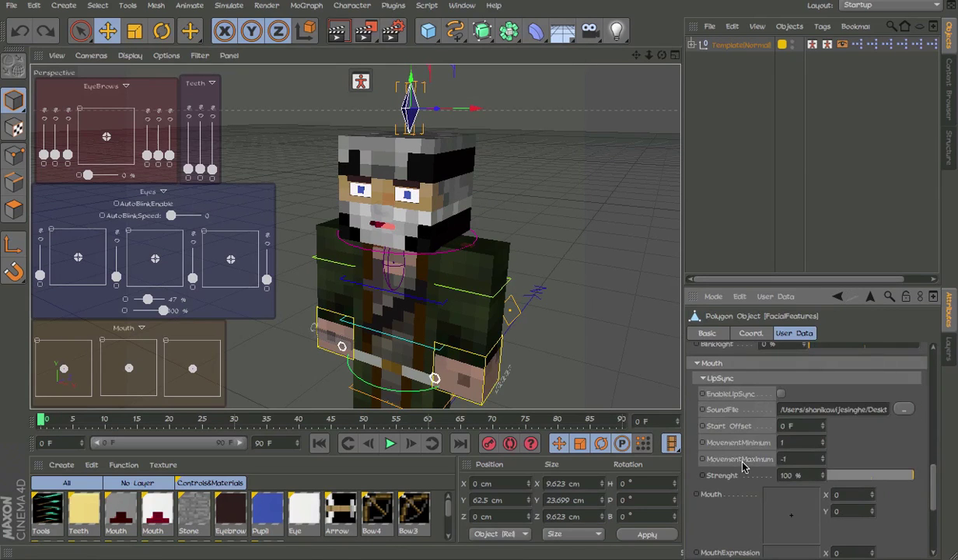
{"action": "left_click", "coordinate": [738, 203]}
{"action": "left_click", "coordinate": [702, 44]}
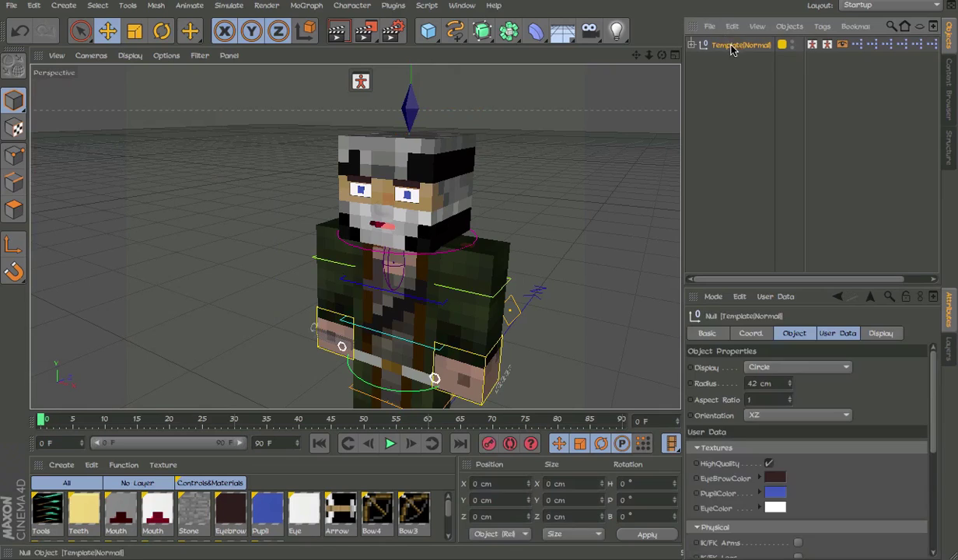
Toggle arm and leg IK on and back off, and turn off the OuterHead layer
{"action": "scroll", "coordinate": [344, 173], "scroll_direction": "up", "scroll_amount": 3}
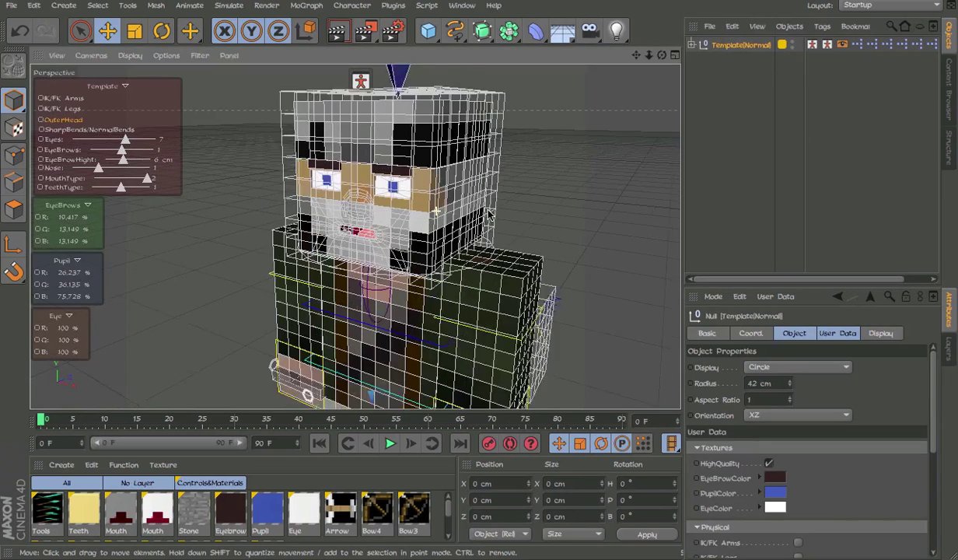
{"action": "scroll", "coordinate": [345, 172], "scroll_direction": "up", "scroll_amount": 2}
{"action": "left_click_drag", "start_coordinate": [345, 173], "coordinate": [350, 167], "text": "alt"}
{"action": "scroll", "coordinate": [350, 167], "scroll_direction": "up", "scroll_amount": 2}
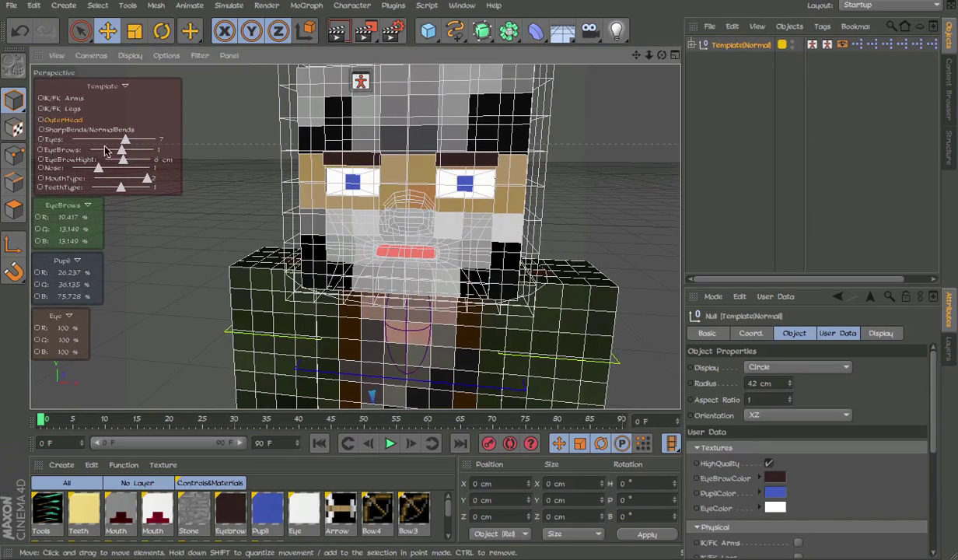
{"action": "scroll", "coordinate": [357, 235], "scroll_direction": "down", "scroll_amount": 3}
{"action": "scroll", "coordinate": [357, 235], "scroll_direction": "down", "scroll_amount": 4}
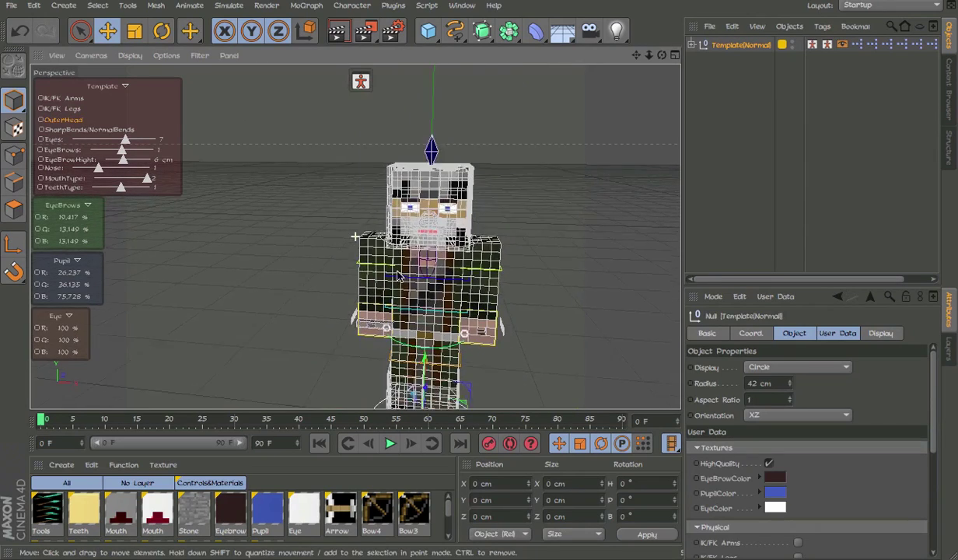
{"action": "scroll", "coordinate": [472, 314], "scroll_direction": "up", "scroll_amount": 2}
{"action": "left_click", "coordinate": [69, 99]}
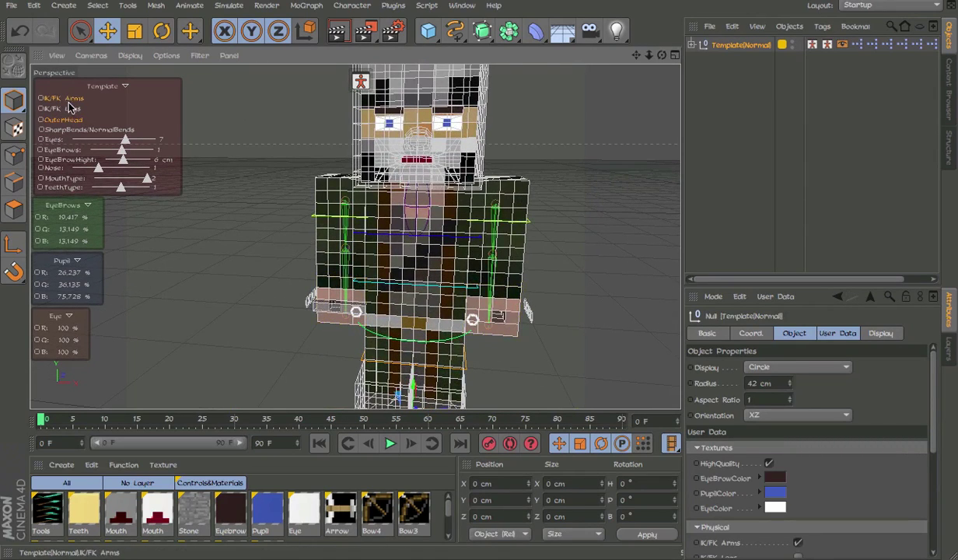
{"action": "left_click", "coordinate": [68, 108]}
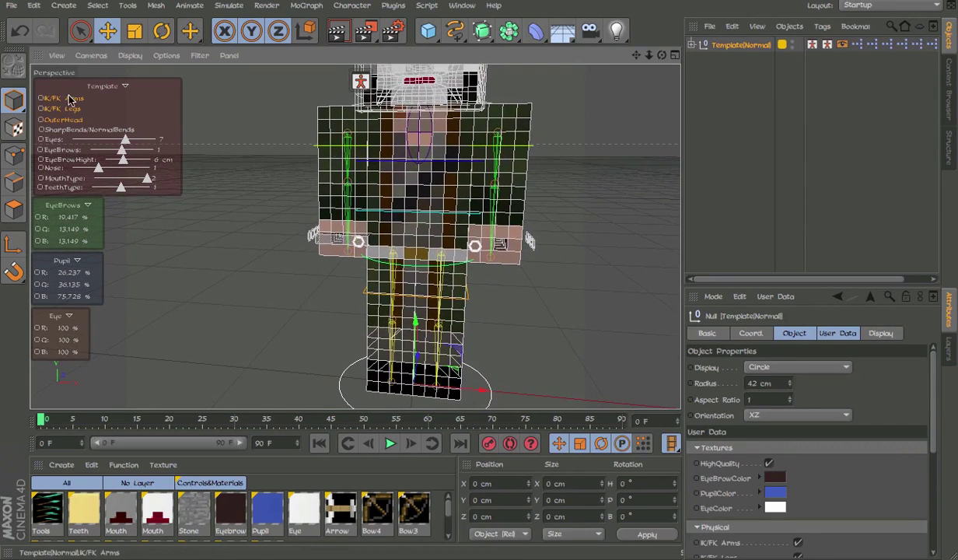
{"action": "left_click", "coordinate": [68, 99]}
{"action": "left_click", "coordinate": [68, 120]}
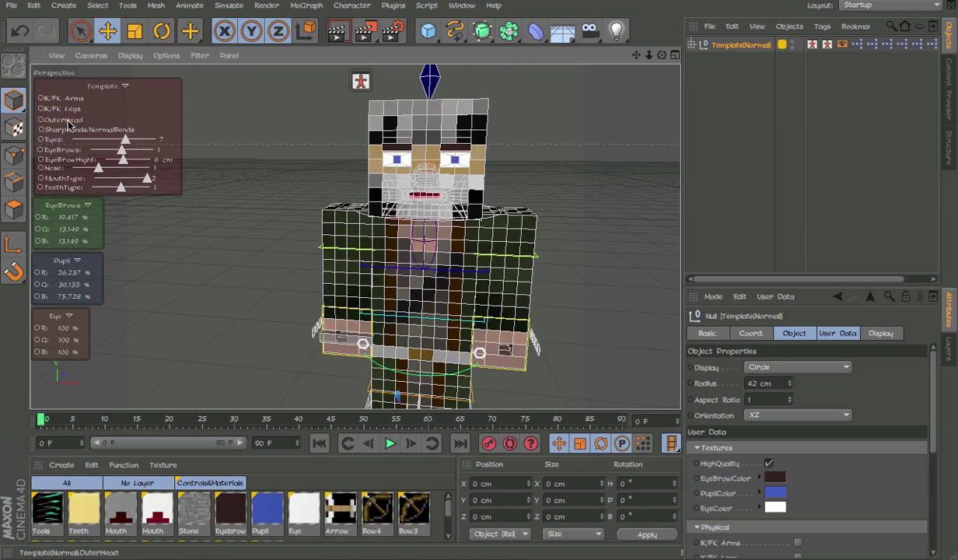
Enable sharp bends and test-move a hand, then reselect the whole rig
{"action": "left_click_drag", "start_coordinate": [405, 241], "coordinate": [264, 246], "text": "alt"}
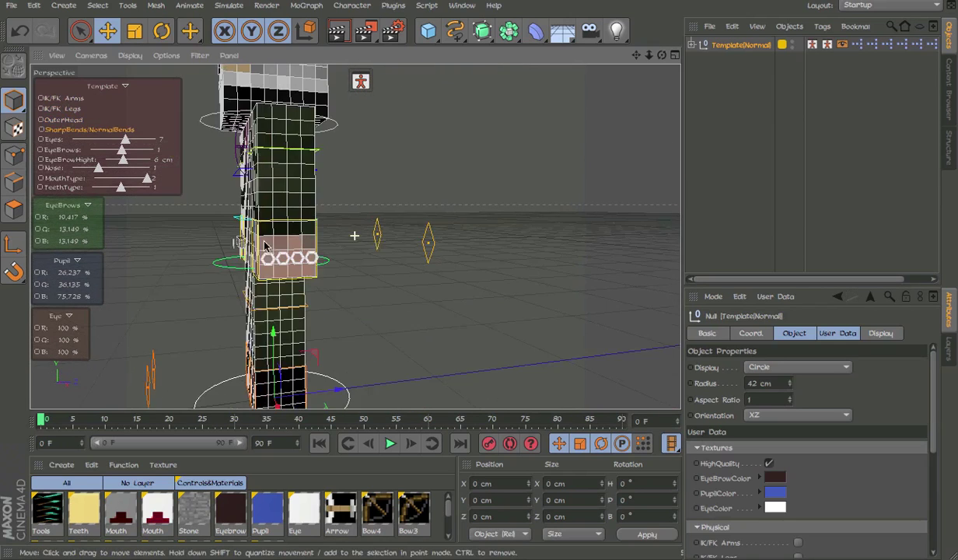
{"action": "left_click", "coordinate": [297, 210]}
{"action": "left_click", "coordinate": [311, 237]}
{"action": "mouse_move", "coordinate": [348, 235]}
{"action": "left_mouse_down"}
{"action": "mouse_move", "coordinate": [361, 216]}
{"action": "mouse_move", "coordinate": [321, 228]}
{"action": "mouse_move", "coordinate": [602, 323]}
{"action": "left_mouse_up"}
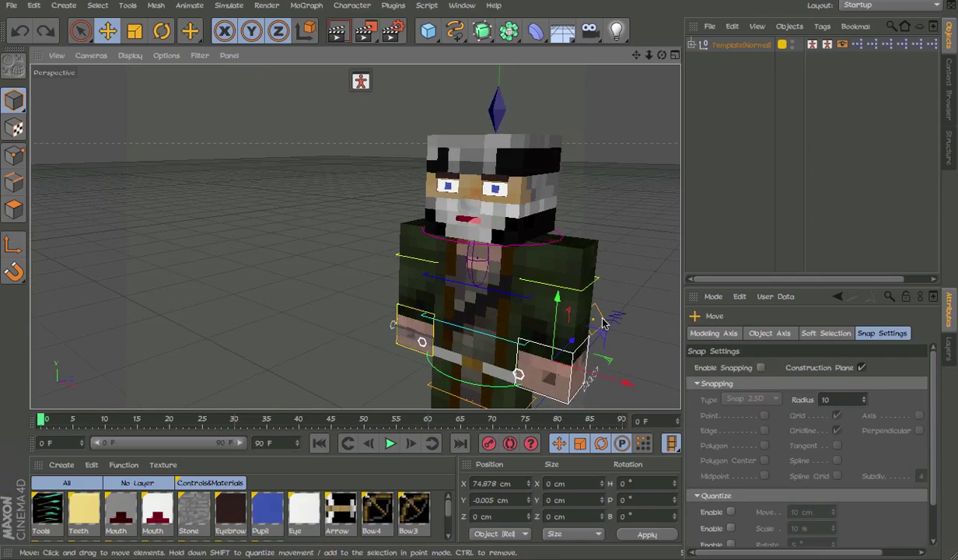
{"action": "left_click", "coordinate": [591, 311]}
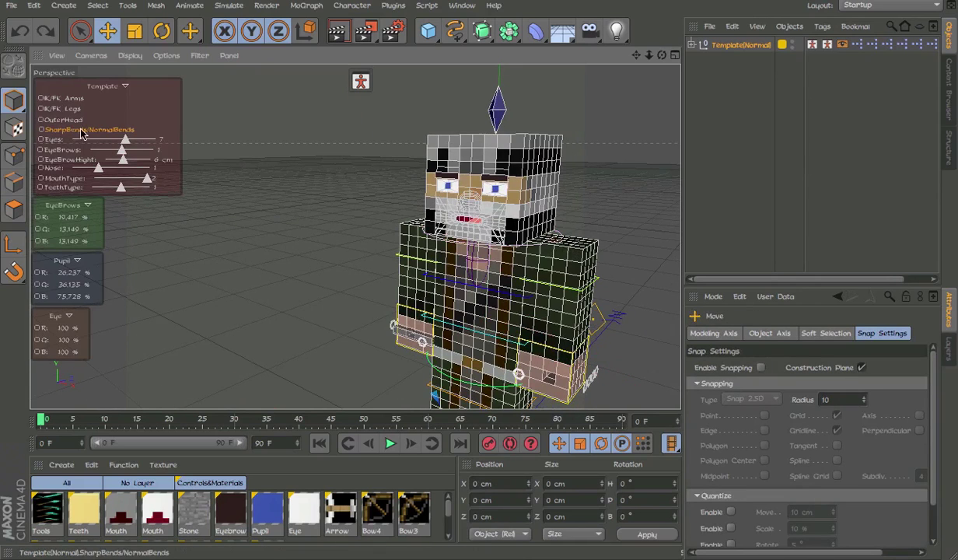
{"action": "left_click_drag", "start_coordinate": [325, 179], "coordinate": [428, 179], "text": "alt"}
View the face head-on and try different eyebrow and nose styles
{"action": "mouse_move", "coordinate": [122, 139]}
{"action": "left_mouse_down"}
{"action": "mouse_move", "coordinate": [55, 141]}
{"action": "mouse_move", "coordinate": [158, 139]}
{"action": "left_mouse_up"}
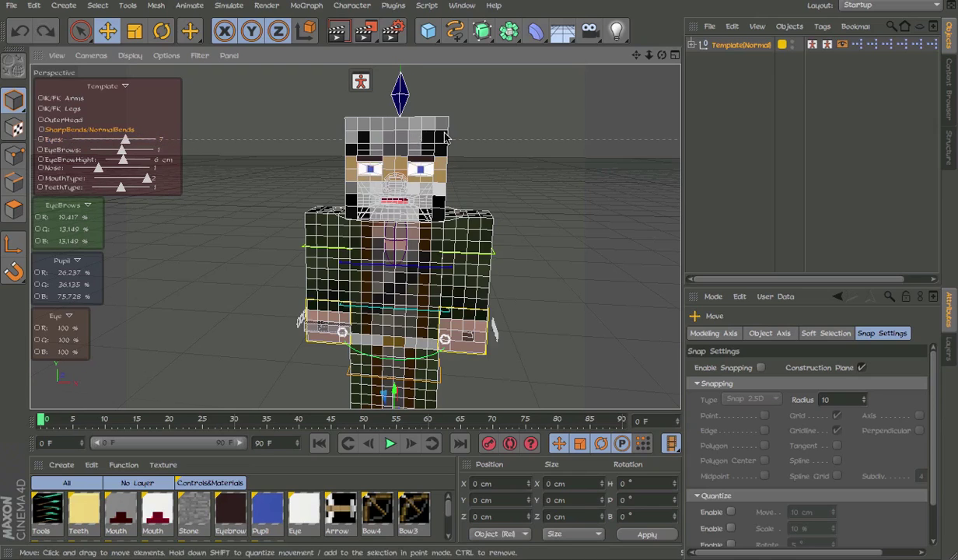
{"action": "scroll", "coordinate": [106, 159], "scroll_direction": "up", "scroll_amount": 3}
{"action": "mouse_move", "coordinate": [132, 150]}
{"action": "left_mouse_down"}
{"action": "mouse_move", "coordinate": [154, 149]}
{"action": "mouse_move", "coordinate": [2, 151]}
{"action": "left_mouse_up"}
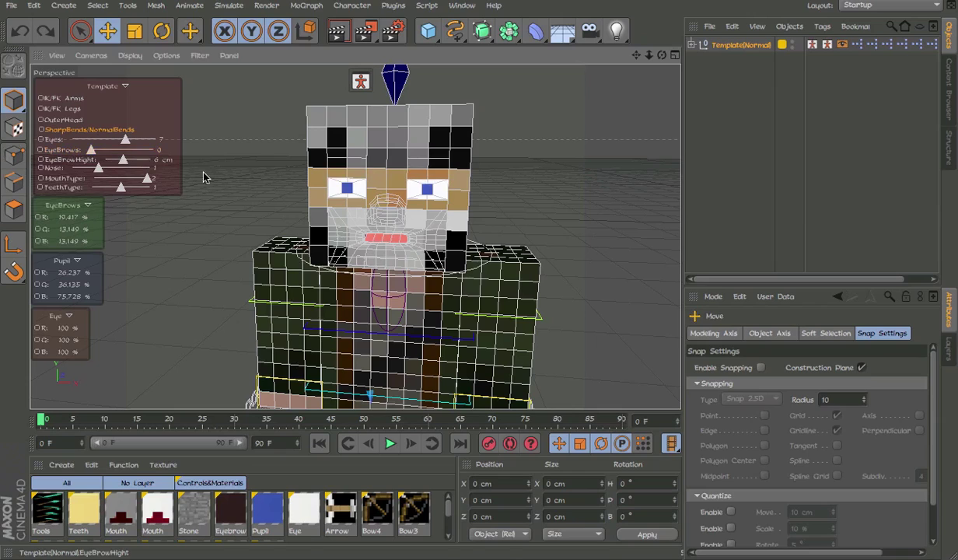
{"action": "mouse_move", "coordinate": [90, 149]}
{"action": "left_mouse_down"}
{"action": "mouse_move", "coordinate": [123, 149]}
{"action": "mouse_move", "coordinate": [145, 164]}
{"action": "mouse_move", "coordinate": [92, 167]}
{"action": "mouse_move", "coordinate": [82, 165]}
{"action": "mouse_move", "coordinate": [160, 160]}
{"action": "mouse_move", "coordinate": [135, 159]}
{"action": "mouse_move", "coordinate": [144, 179]}
{"action": "mouse_move", "coordinate": [78, 179]}
{"action": "mouse_move", "coordinate": [141, 181]}
{"action": "mouse_move", "coordinate": [93, 179]}
{"action": "left_mouse_up"}
Set MouthType and TeethType both to 0, removing the mouth and teeth
{"action": "left_click_drag", "start_coordinate": [152, 195], "coordinate": [177, 193], "text": "alt"}
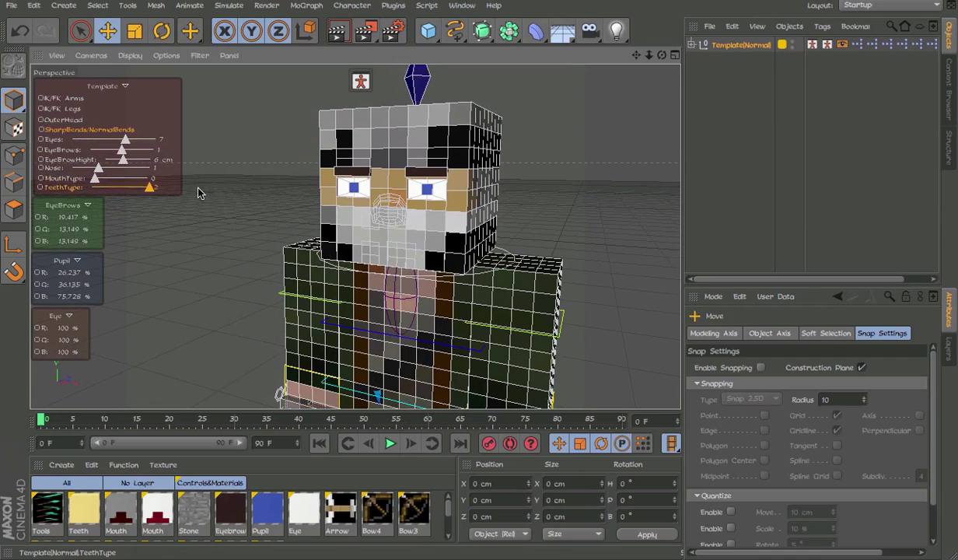
{"action": "mouse_move", "coordinate": [95, 179]}
{"action": "left_mouse_down"}
{"action": "mouse_move", "coordinate": [177, 183]}
{"action": "mouse_move", "coordinate": [120, 179]}
{"action": "mouse_move", "coordinate": [158, 190]}
{"action": "left_mouse_up"}
{"action": "scroll", "coordinate": [485, 245], "scroll_direction": "up", "scroll_amount": 5}
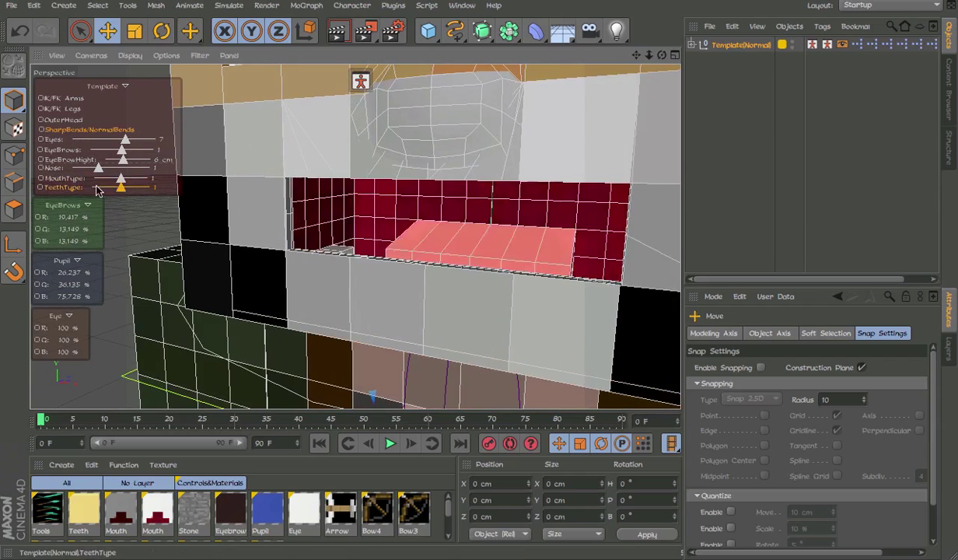
{"action": "left_click", "coordinate": [94, 188]}
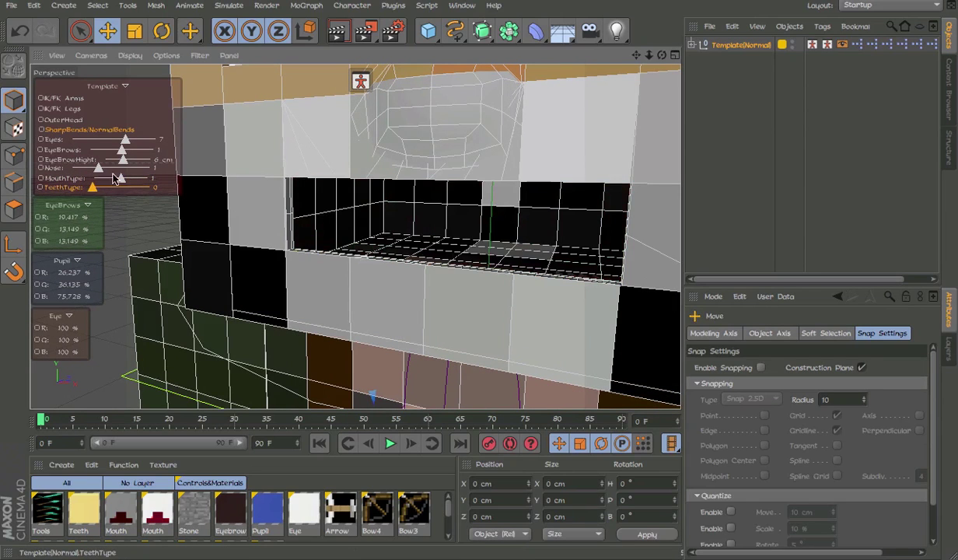
{"action": "scroll", "coordinate": [274, 192], "scroll_direction": "down", "scroll_amount": 2}
{"action": "scroll", "coordinate": [180, 197], "scroll_direction": "down", "scroll_amount": 2}
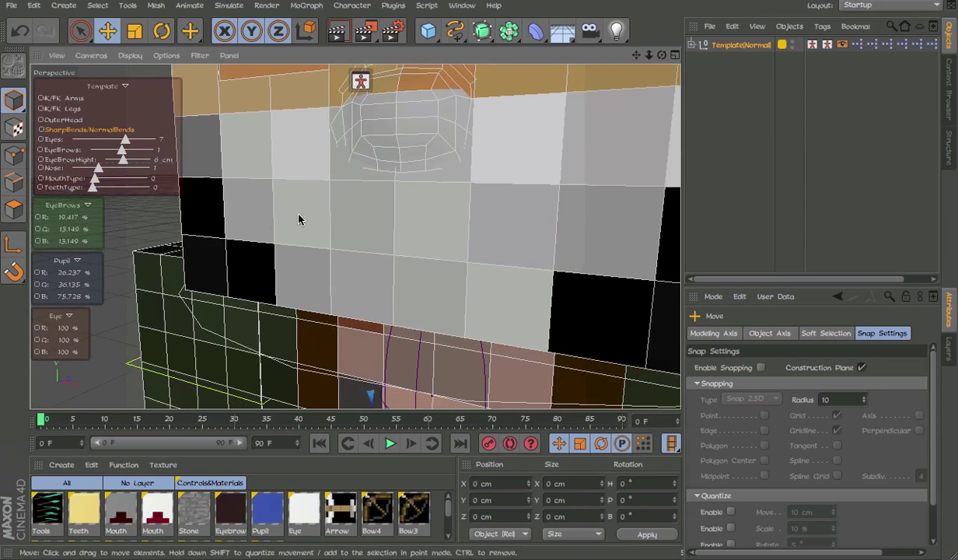
{"action": "scroll", "coordinate": [152, 216], "scroll_direction": "down", "scroll_amount": 5}
{"action": "scroll", "coordinate": [480, 214], "scroll_direction": "up", "scroll_amount": 1}
{"action": "scroll", "coordinate": [486, 216], "scroll_direction": "up", "scroll_amount": 1}
{"action": "scroll", "coordinate": [398, 185], "scroll_direction": "up", "scroll_amount": 2}
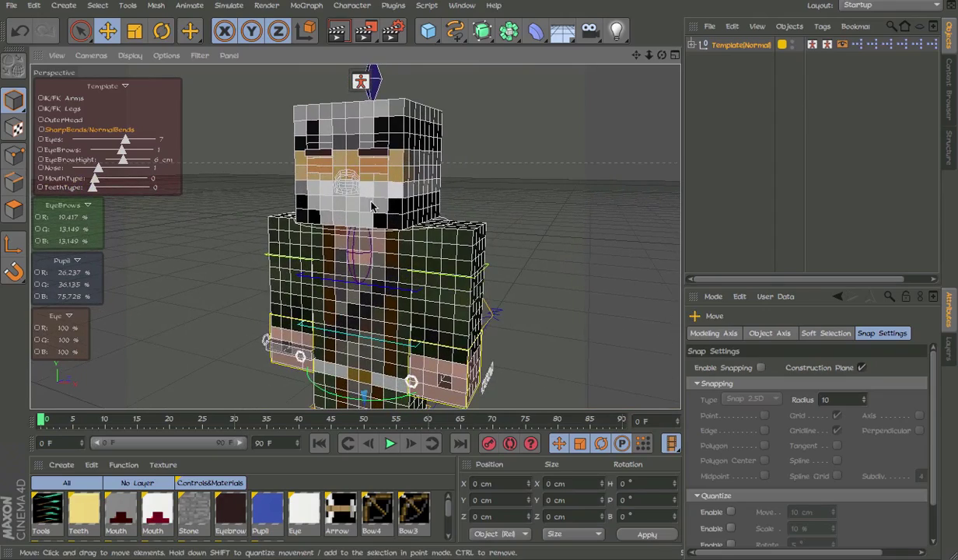
{"action": "scroll", "coordinate": [360, 199], "scroll_direction": "up", "scroll_amount": 1}
{"action": "scroll", "coordinate": [409, 195], "scroll_direction": "up", "scroll_amount": 1}
{"action": "left_click_drag", "start_coordinate": [489, 288], "coordinate": [560, 289], "text": "alt"}
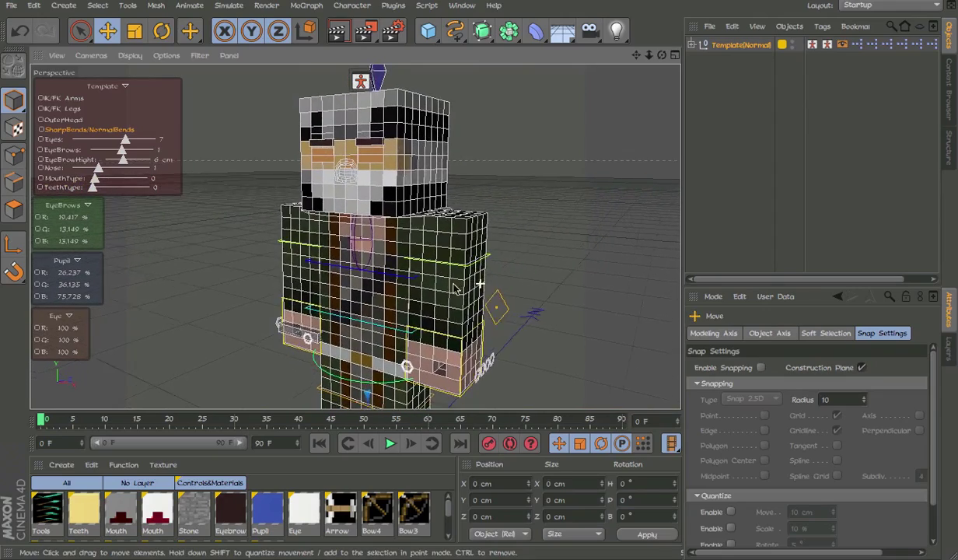
Expand the Template, Control, Origin and LegLeft branches in the Object Manager
{"action": "left_click", "coordinate": [690, 44]}
{"action": "left_click", "coordinate": [699, 76]}
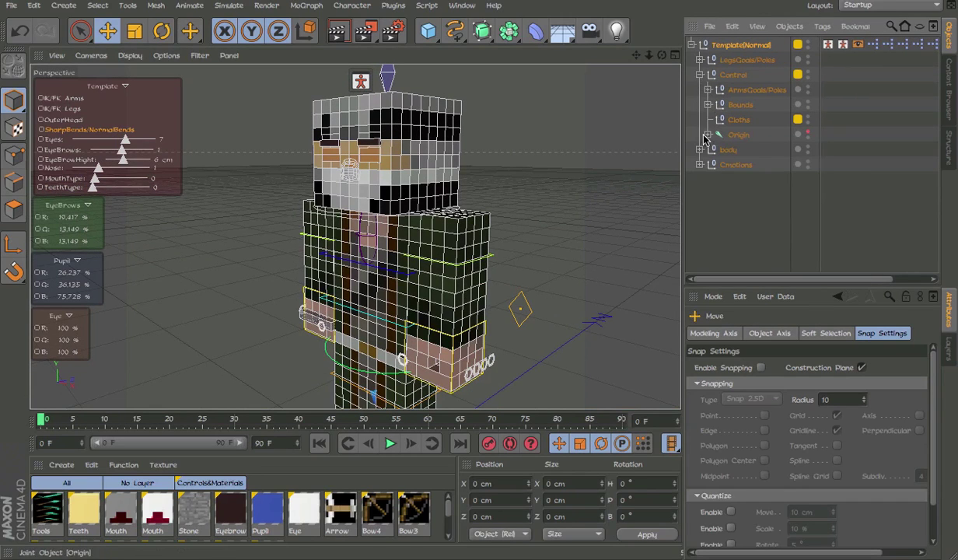
{"action": "left_click", "coordinate": [707, 135]}
{"action": "left_click", "coordinate": [715, 149]}
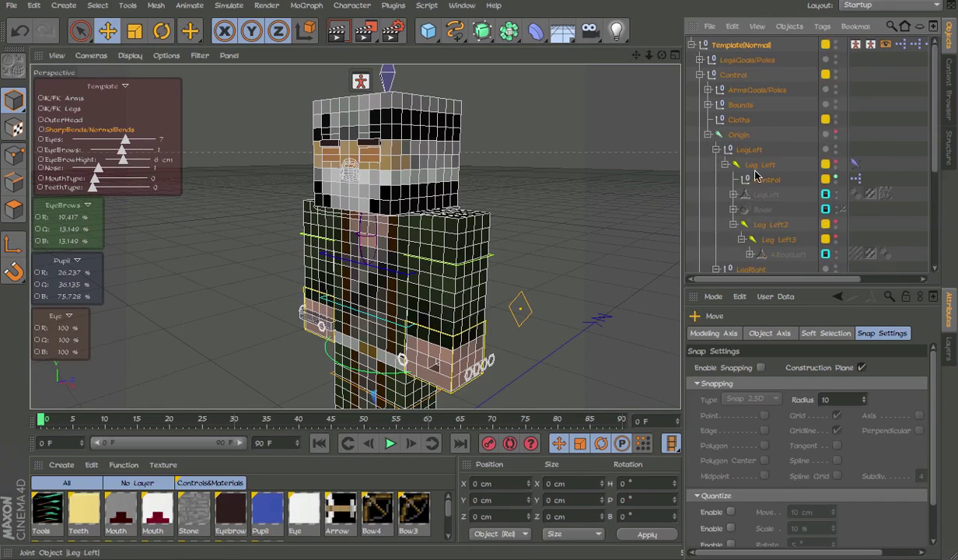
{"action": "scroll", "coordinate": [748, 175], "scroll_direction": "down", "scroll_amount": 1}
{"action": "left_click", "coordinate": [951, 348]}
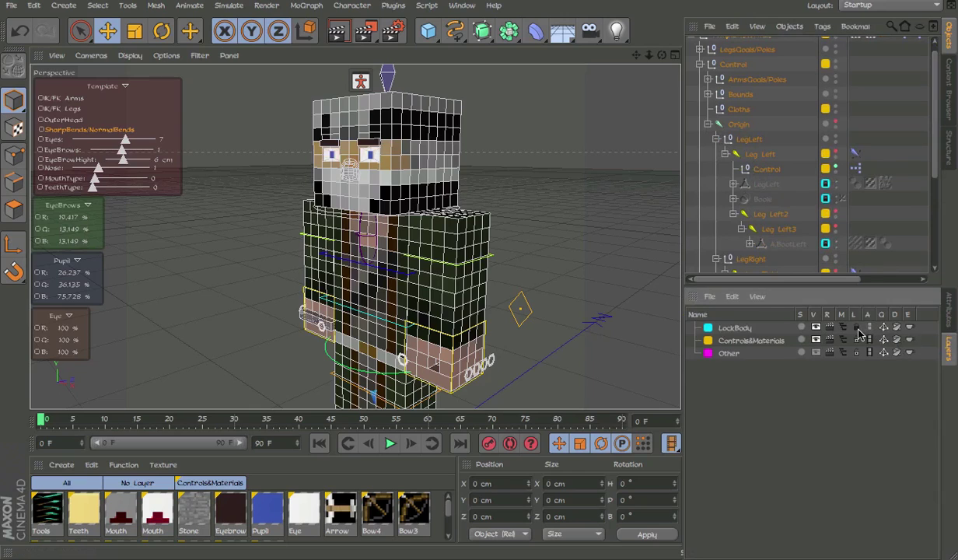
Delete the extra LegRight mesh and its Boole object from the leg hierarchy
{"action": "key", "text": "ctrl+shift+a"}
{"action": "left_click", "coordinate": [766, 183]}
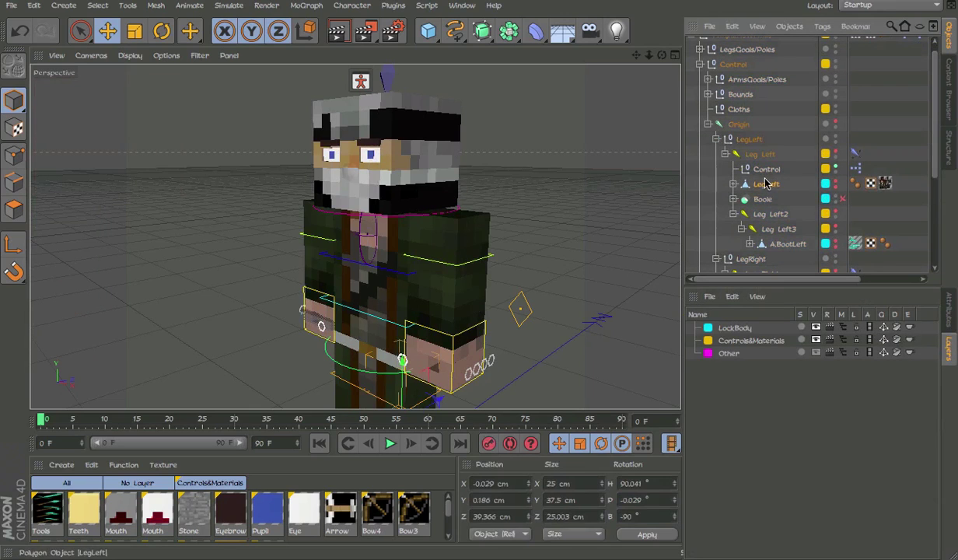
{"action": "left_click_drag", "start_coordinate": [759, 203], "coordinate": [773, 224]}
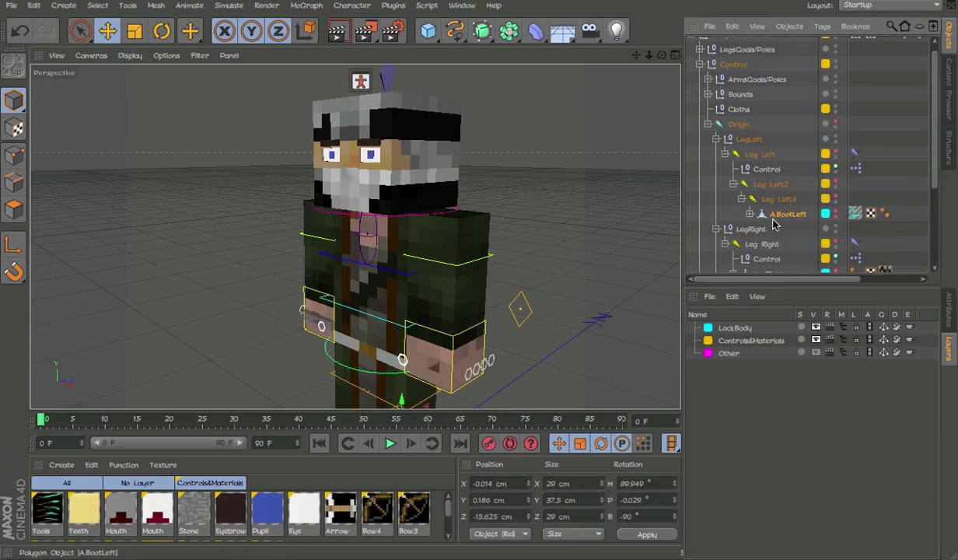
{"action": "left_click", "coordinate": [716, 139]}
{"action": "left_click", "coordinate": [748, 185]}
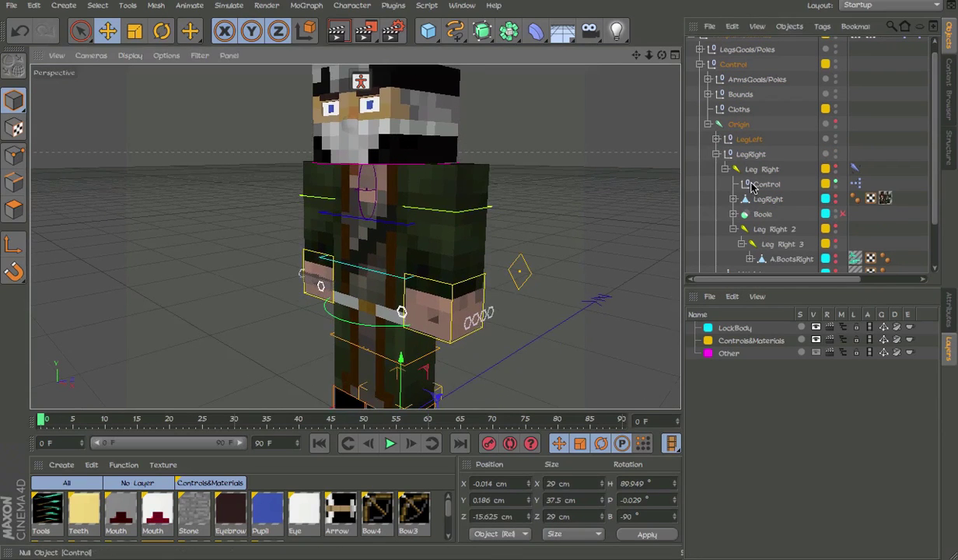
{"action": "left_click", "coordinate": [754, 215]}
{"action": "key", "text": "Delete"}
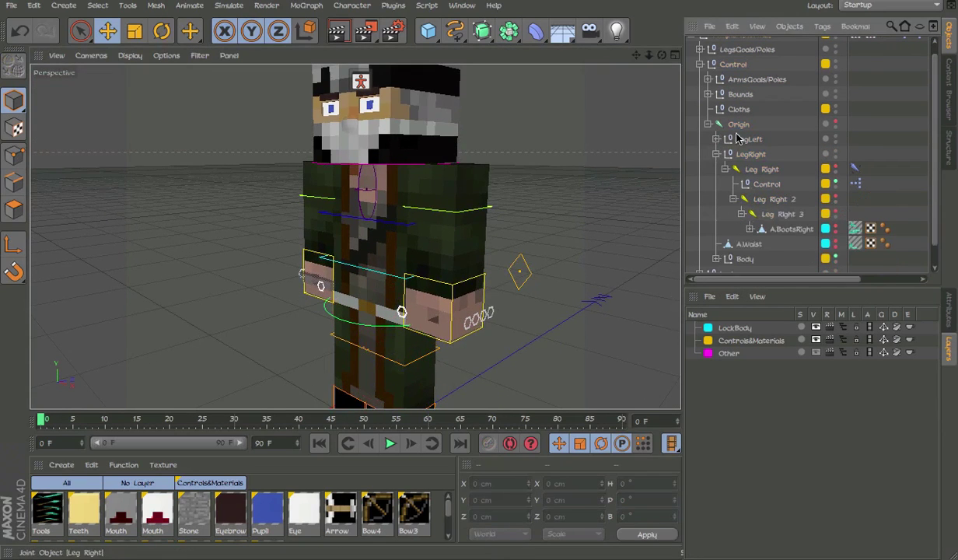
{"action": "left_click", "coordinate": [716, 154]}
Expand the Body group and the ArmLeft hierarchy down to its finger joints
{"action": "left_click", "coordinate": [715, 183]}
{"action": "scroll", "coordinate": [723, 194], "scroll_direction": "down", "scroll_amount": 2}
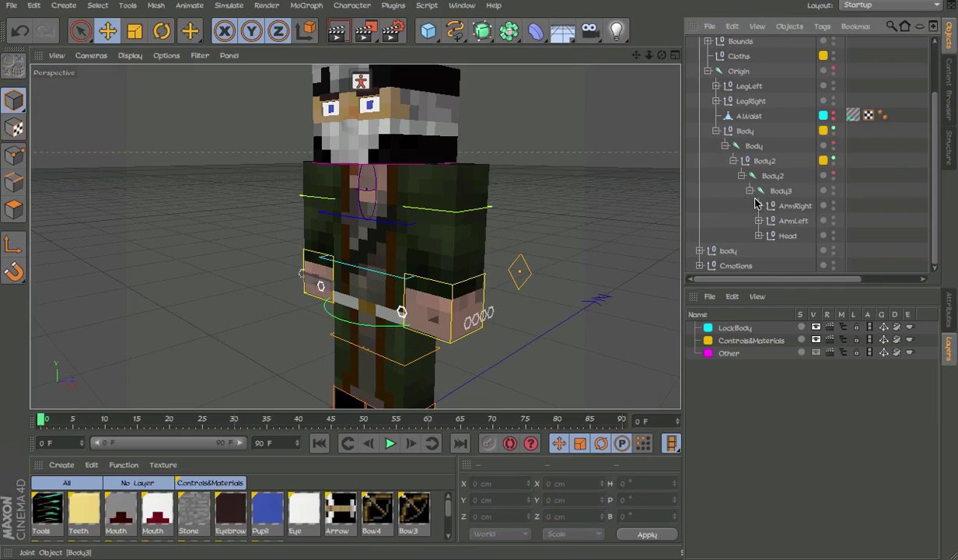
{"action": "left_click", "coordinate": [768, 220]}
{"action": "scroll", "coordinate": [798, 142], "scroll_direction": "down", "scroll_amount": 5}
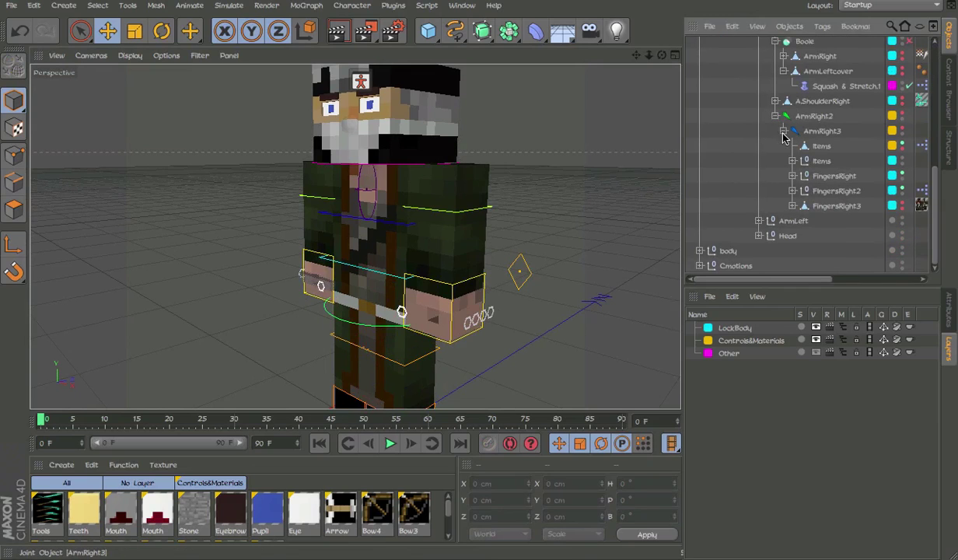
{"action": "left_click", "coordinate": [783, 133]}
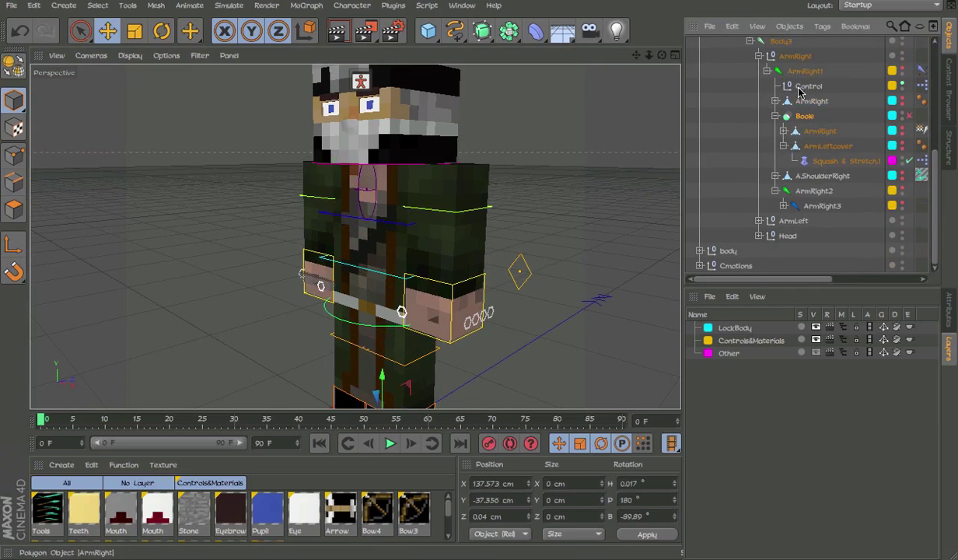
{"action": "left_click", "coordinate": [758, 132]}
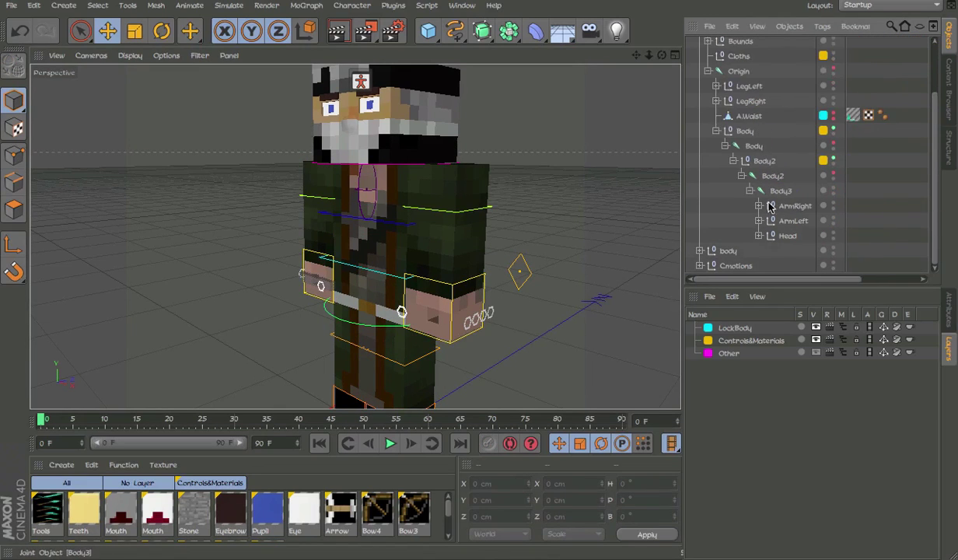
{"action": "left_click", "coordinate": [760, 221]}
{"action": "scroll", "coordinate": [855, 214], "scroll_direction": "down", "scroll_amount": 5}
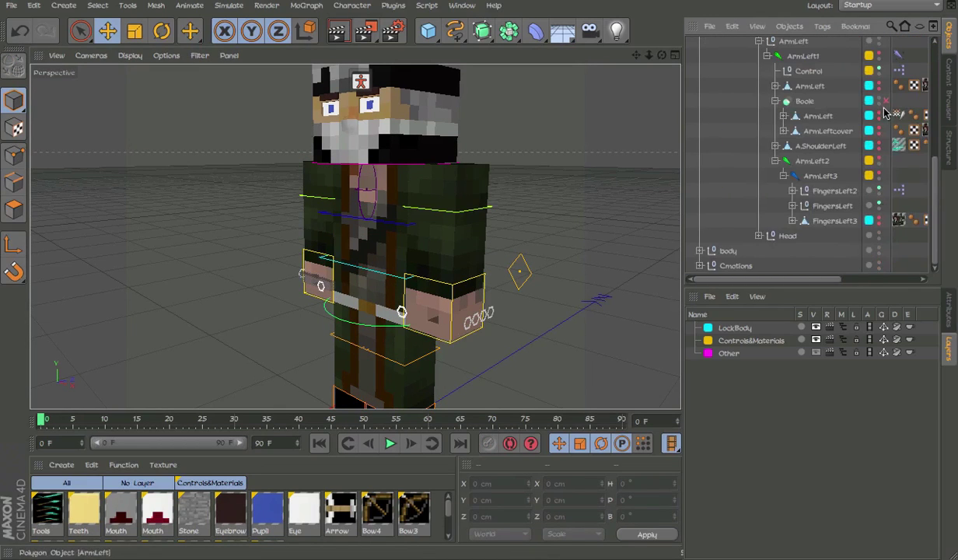
{"action": "scroll", "coordinate": [885, 112], "scroll_direction": "up", "scroll_amount": 5}
{"action": "scroll", "coordinate": [884, 113], "scroll_direction": "down", "scroll_amount": 5}
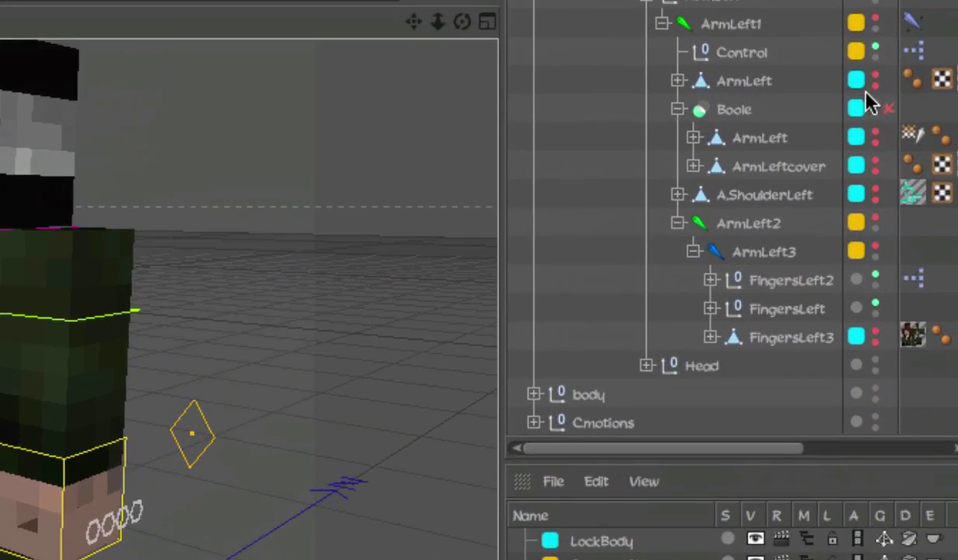
Delete the extra ArmLeft mesh and its Boole from the left arm
{"action": "scroll", "coordinate": [863, 138], "scroll_direction": "up", "scroll_amount": 5}
{"action": "scroll", "coordinate": [877, 145], "scroll_direction": "down", "scroll_amount": 5}
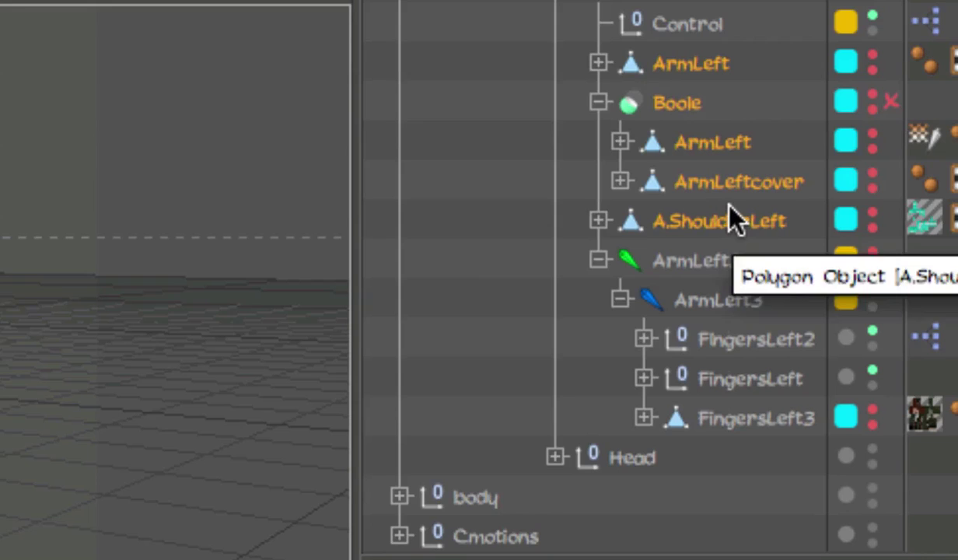
{"action": "left_click", "coordinate": [645, 101]}
{"action": "left_click", "coordinate": [667, 74], "text": "ctrl"}
{"action": "key", "text": "Delete"}
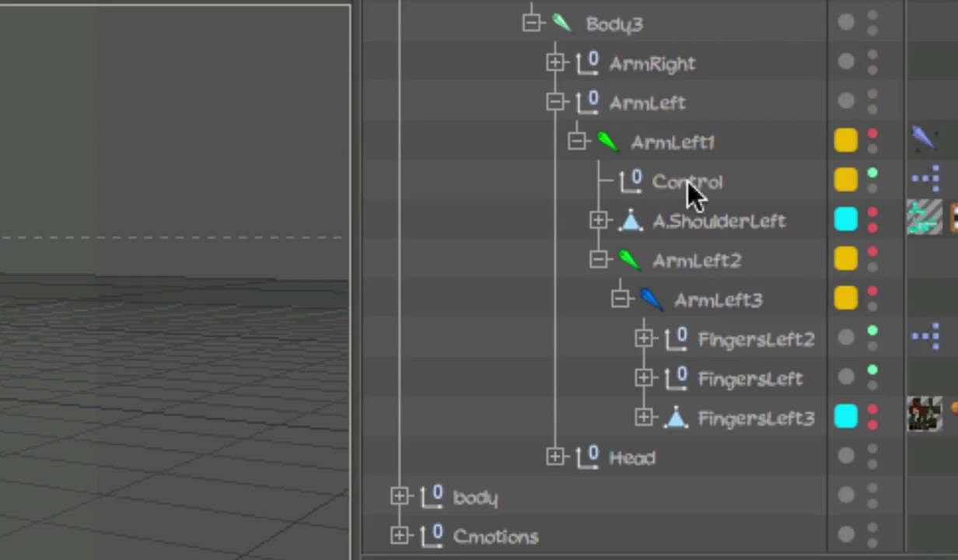
Edit the A.ShoulderLeft name by adding a period
{"action": "double_click", "coordinate": [653, 222]}
{"action": "left_click", "coordinate": [682, 227]}
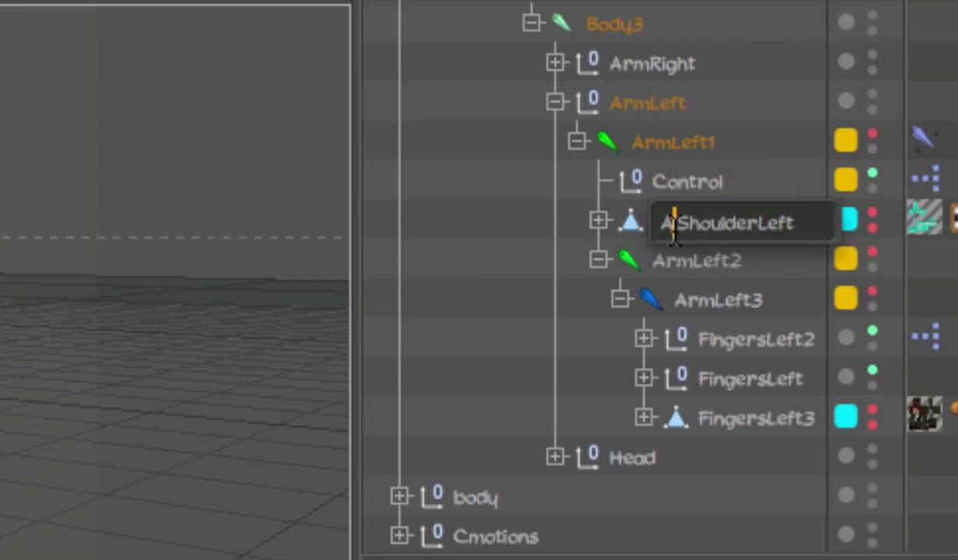
{"action": "type", "text": "."}
{"action": "key", "text": "Return"}
Collapse the ArmLeft group and expand the Head group to show its facial-feature groups
{"action": "left_click", "coordinate": [738, 299]}
{"action": "left_click", "coordinate": [556, 101]}
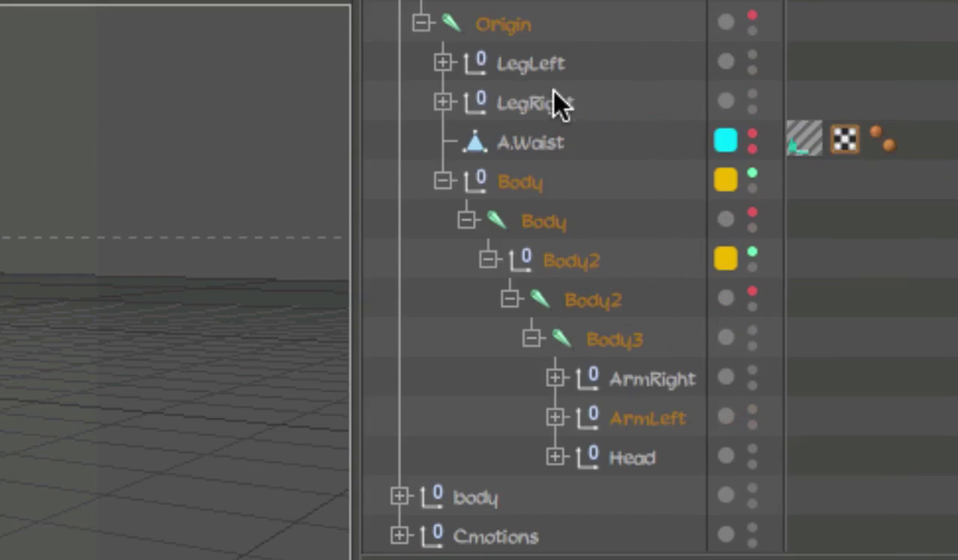
{"action": "left_click", "coordinate": [555, 457]}
{"action": "scroll", "coordinate": [563, 412], "scroll_direction": "down", "scroll_amount": 4}
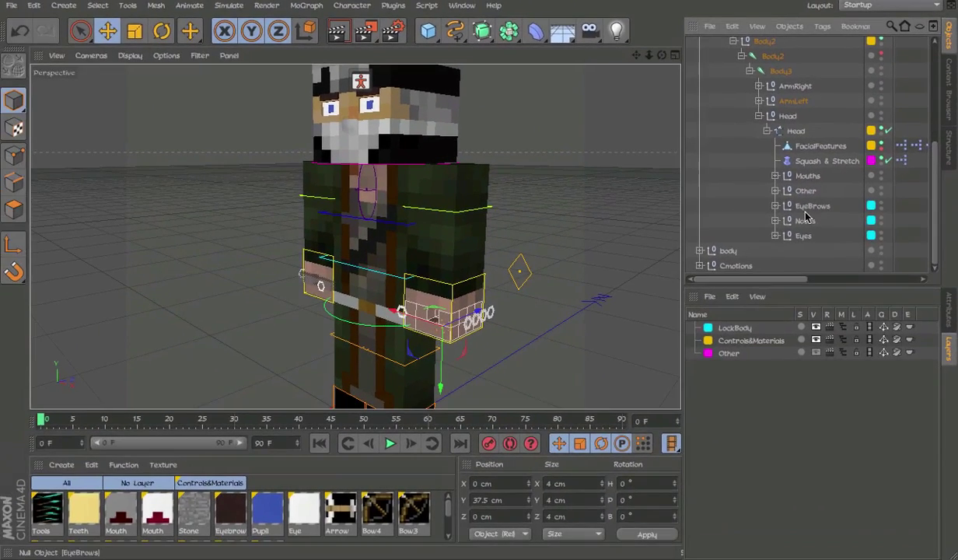
Delete Nose2 and Nose3, keeping only Nose1
{"action": "left_click", "coordinate": [775, 236]}
{"action": "scroll", "coordinate": [816, 224], "scroll_direction": "down", "scroll_amount": 2}
{"action": "left_click", "coordinate": [805, 161]}
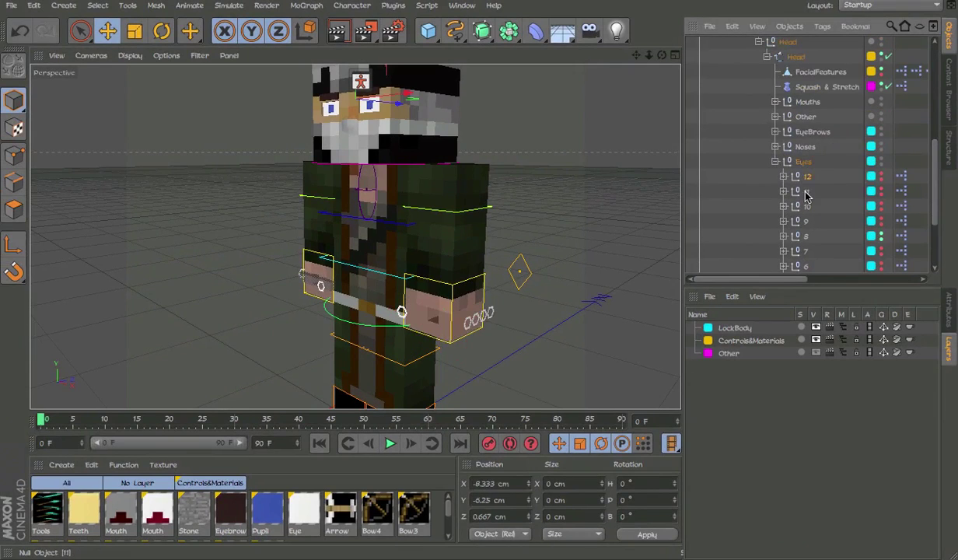
{"action": "scroll", "coordinate": [805, 155], "scroll_direction": "down", "scroll_amount": 4}
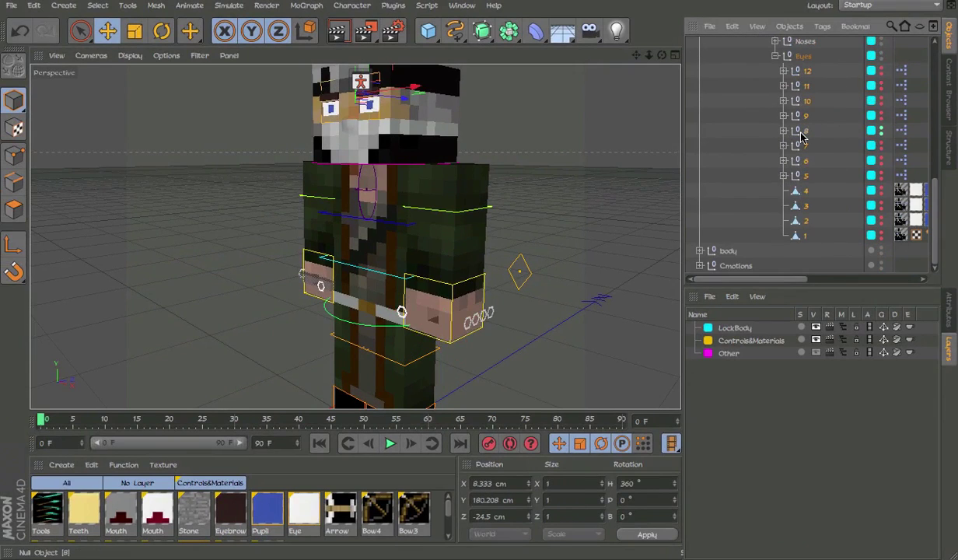
{"action": "scroll", "coordinate": [802, 136], "scroll_direction": "up", "scroll_amount": 5}
{"action": "left_click", "coordinate": [775, 221]}
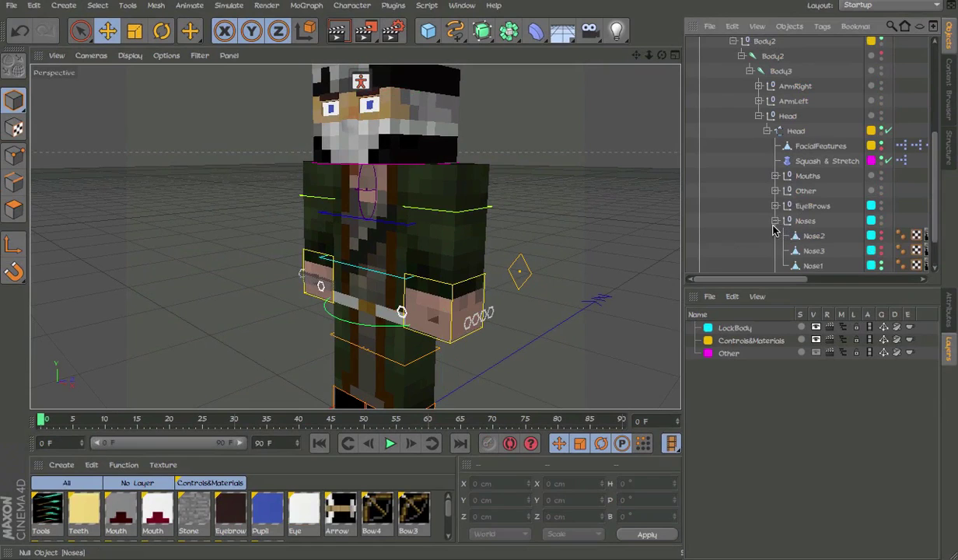
{"action": "left_click", "coordinate": [799, 236]}
{"action": "left_click", "coordinate": [798, 249], "text": "shift"}
{"action": "key", "text": "Delete"}
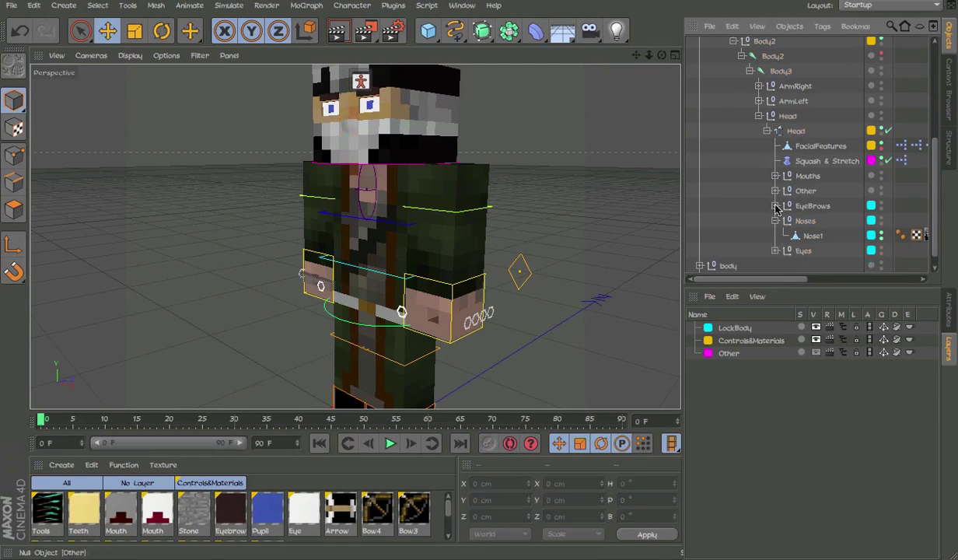
Inspect the EyeBrows group, selecting EyeBrow Left and EyeBrow Right
{"action": "left_click", "coordinate": [775, 206]}
{"action": "left_click", "coordinate": [820, 250]}
{"action": "left_click", "coordinate": [809, 265], "text": "shift"}
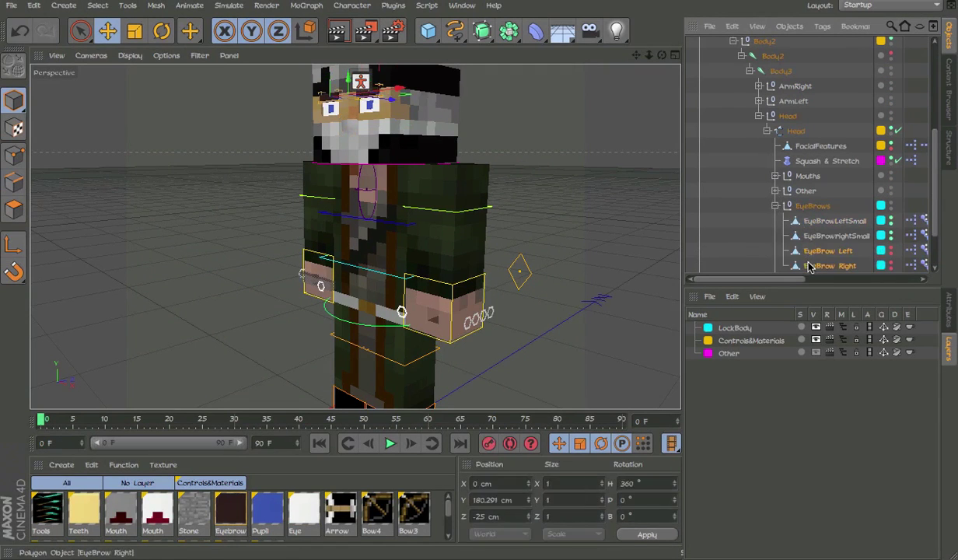
{"action": "left_click", "coordinate": [775, 206]}
Delete OuterHead, the teeth objects and MouthHead from the head
{"action": "left_click", "coordinate": [816, 206]}
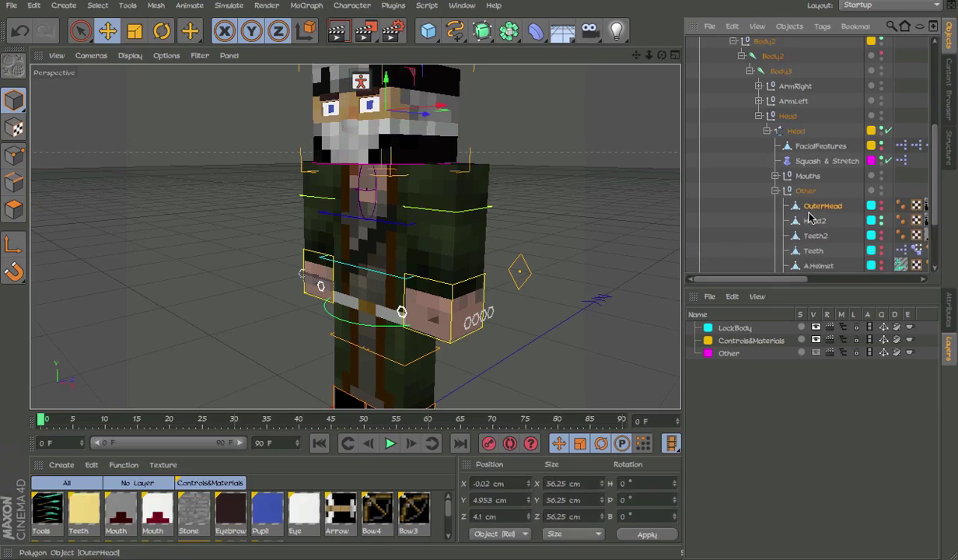
{"action": "scroll", "coordinate": [808, 220], "scroll_direction": "down", "scroll_amount": 3}
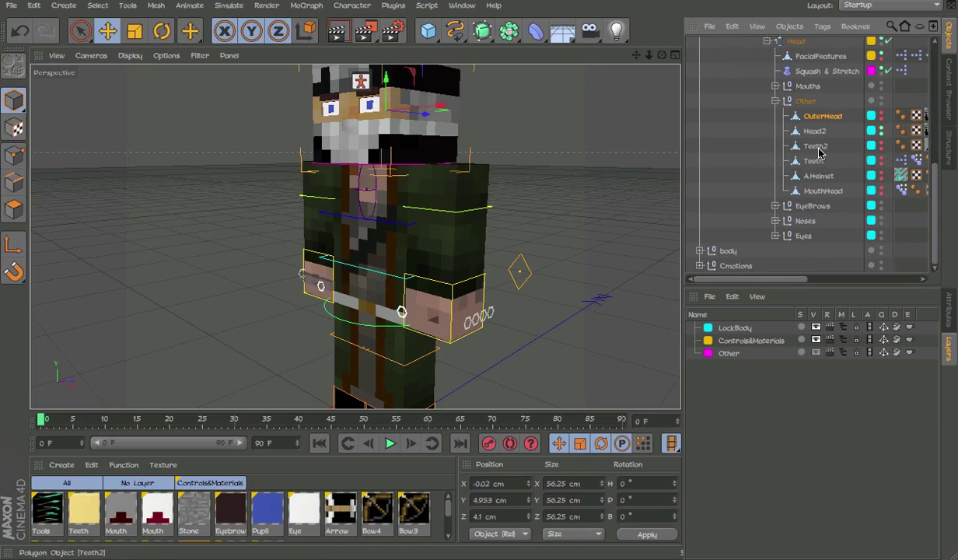
{"action": "left_click", "coordinate": [815, 146], "text": "shift"}
{"action": "left_click", "coordinate": [818, 175], "text": "shift"}
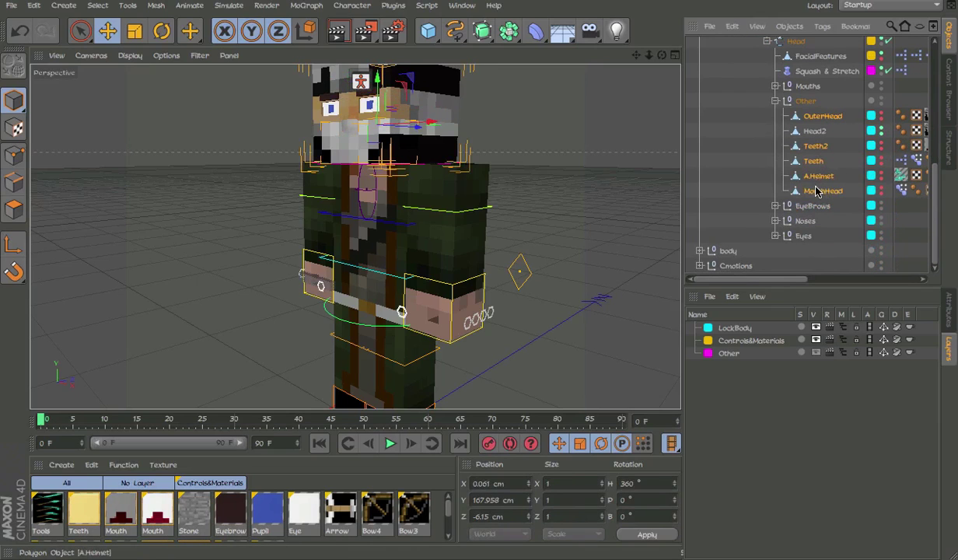
{"action": "left_click", "coordinate": [818, 190], "text": "shift"}
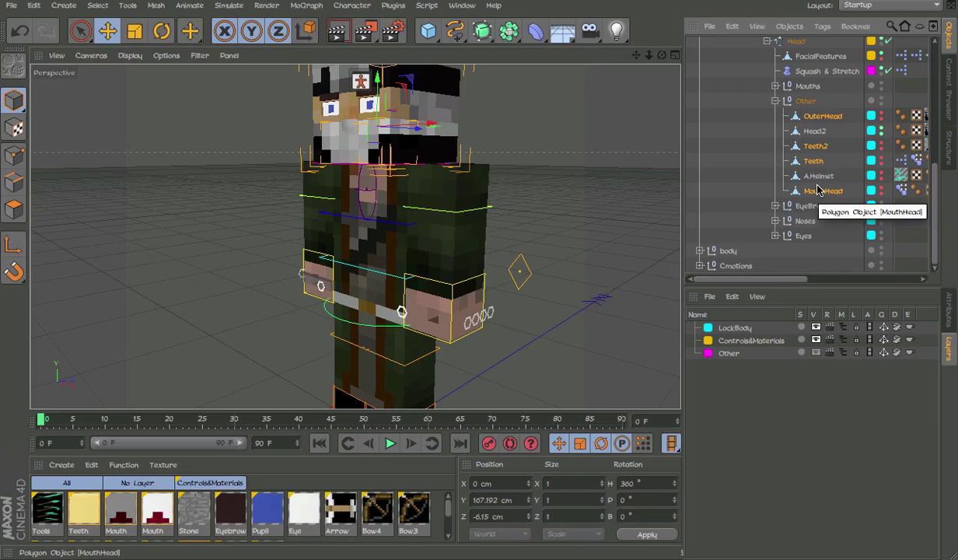
{"action": "key", "text": "Delete"}
Delete the extra Boole and Mouth under Mouths, then collapse the hierarchy back up
{"action": "left_click", "coordinate": [774, 160]}
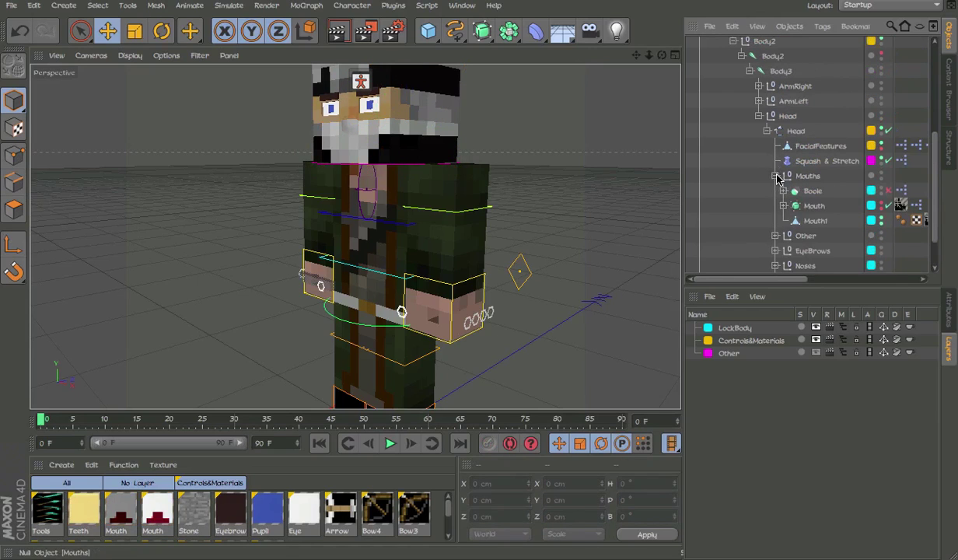
{"action": "left_click", "coordinate": [811, 191]}
{"action": "key", "text": "Delete"}
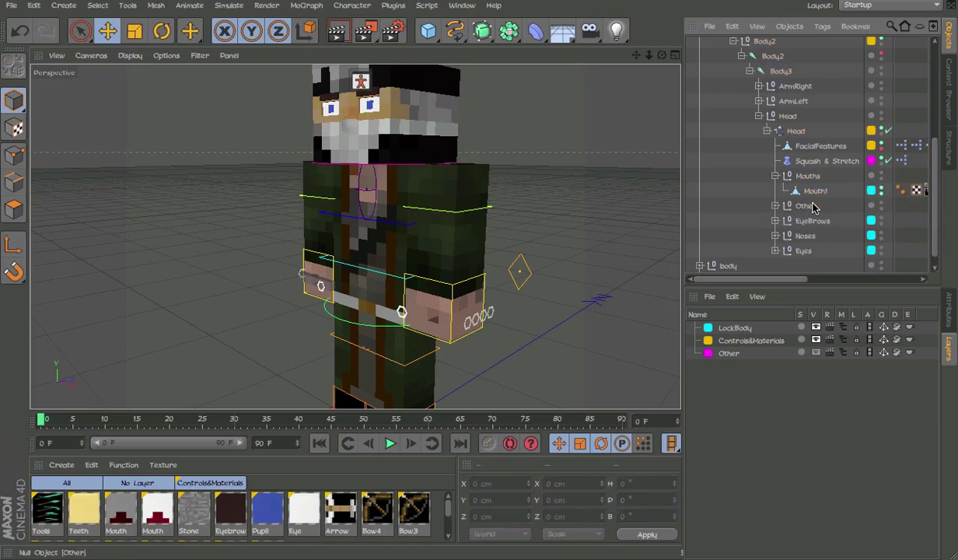
{"action": "left_click", "coordinate": [775, 175]}
{"action": "left_click", "coordinate": [758, 116]}
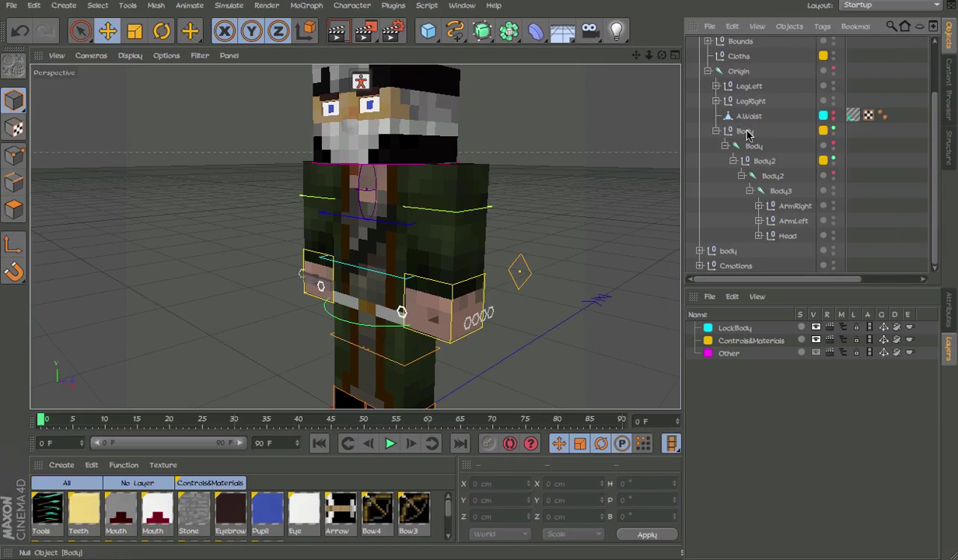
{"action": "left_click", "coordinate": [711, 124]}
{"action": "left_click", "coordinate": [699, 75]}
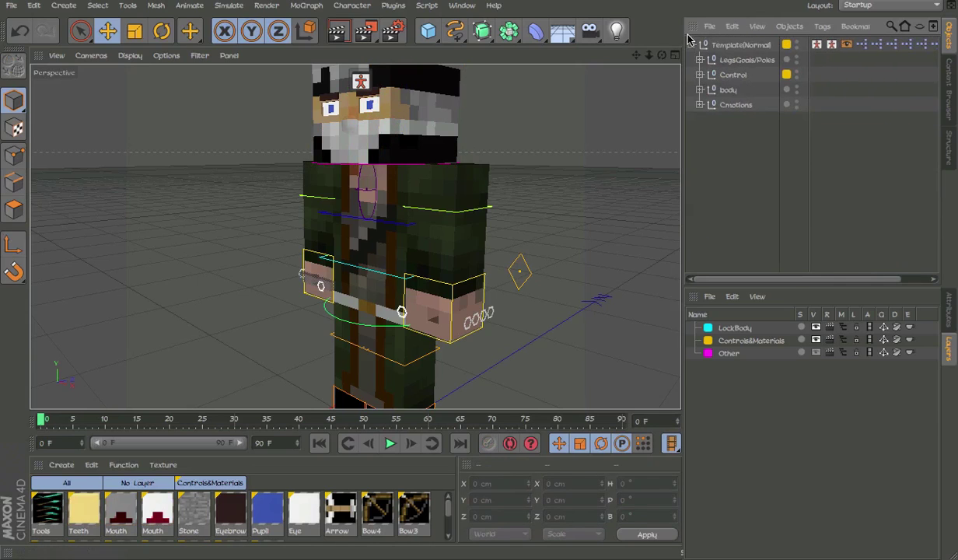
{"action": "left_click", "coordinate": [691, 44]}
{"action": "mouse_move", "coordinate": [467, 145]}
{"action": "left_mouse_down", "text": "alt"}
{"action": "mouse_move", "coordinate": [500, 178]}
{"action": "mouse_move", "coordinate": [428, 153]}
{"action": "mouse_move", "coordinate": [417, 109]}
{"action": "mouse_move", "coordinate": [366, 105]}
{"action": "left_mouse_up", "text": "alt"}
{"action": "left_click", "coordinate": [415, 93]}
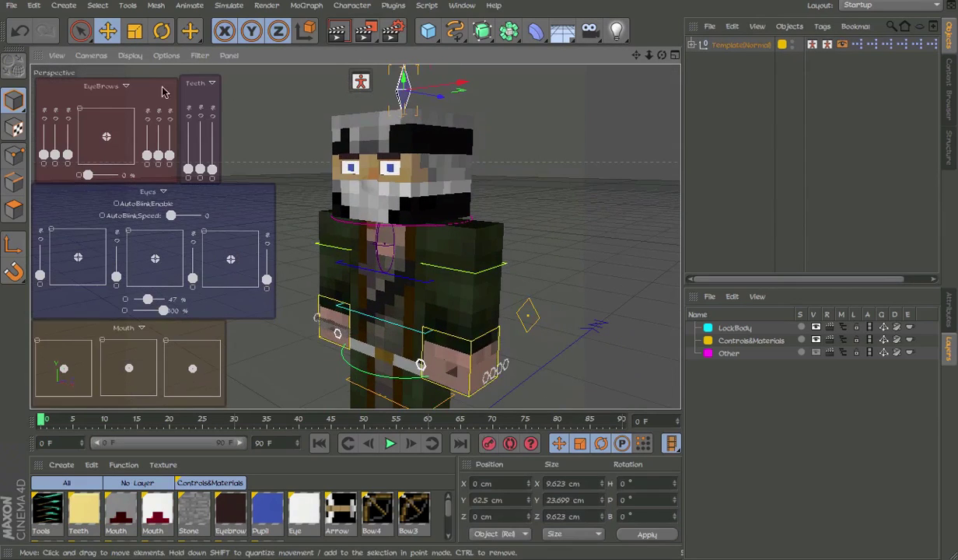
{"action": "left_click_drag", "start_coordinate": [99, 150], "coordinate": [106, 137]}
{"action": "left_click", "coordinate": [504, 157]}
{"action": "left_click_drag", "start_coordinate": [491, 162], "coordinate": [569, 160], "text": "alt"}
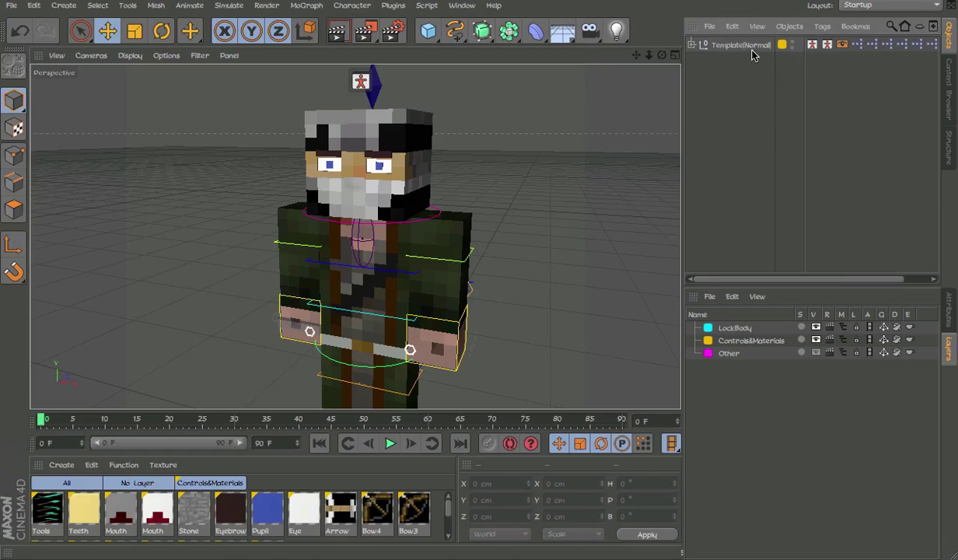
{"action": "left_click_drag", "start_coordinate": [416, 214], "coordinate": [383, 226], "text": "alt"}
{"action": "scroll", "coordinate": [382, 225], "scroll_direction": "up", "scroll_amount": 2}
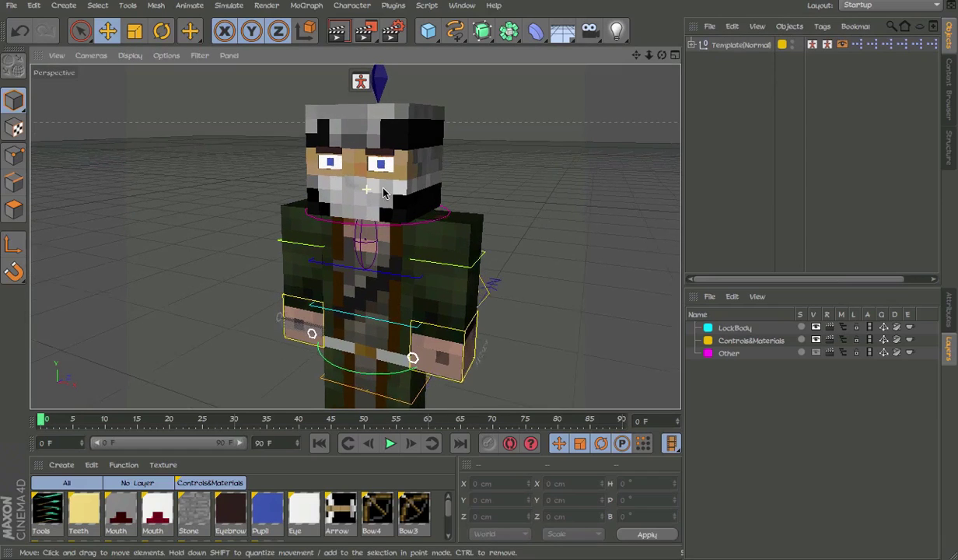
{"action": "scroll", "coordinate": [368, 181], "scroll_direction": "up", "scroll_amount": 2}
{"action": "left_click", "coordinate": [532, 4]}
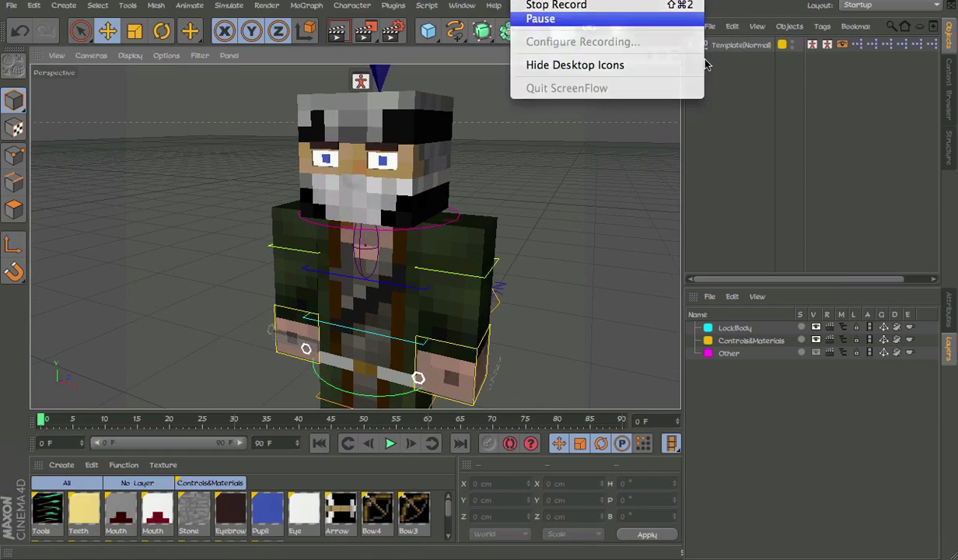
{"action": "left_click", "coordinate": [538, 18]}
{"action": "scroll", "coordinate": [472, 148], "scroll_direction": "up", "scroll_amount": 2}
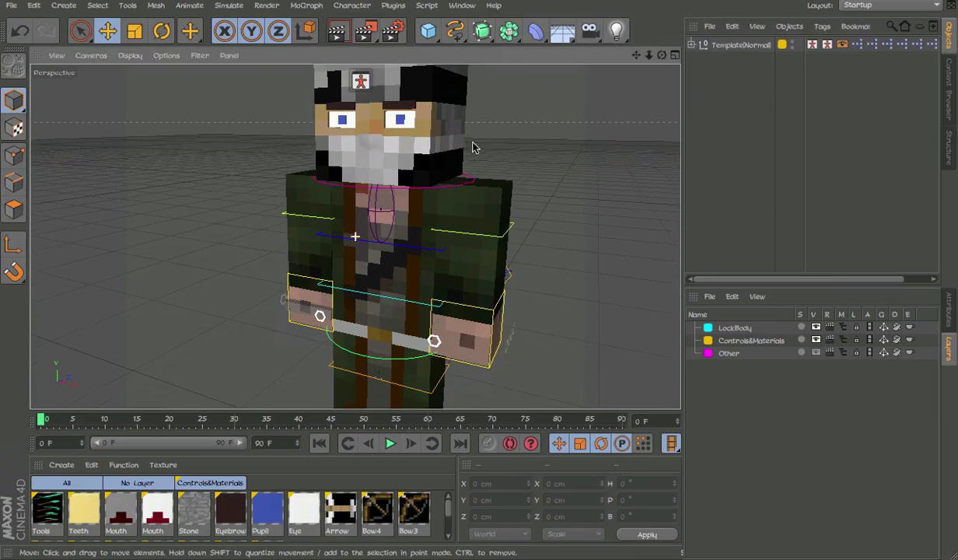
{"action": "left_click", "coordinate": [293, 312]}
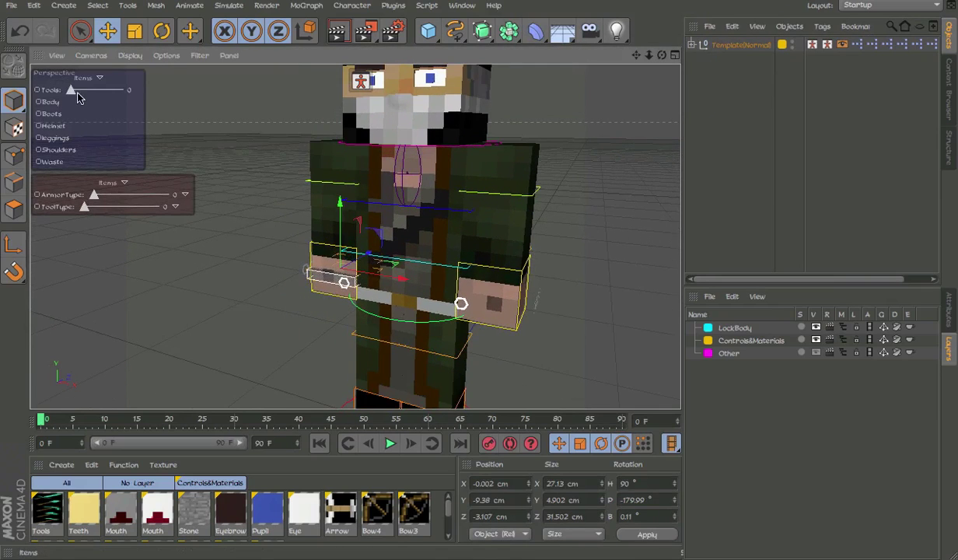
{"action": "mouse_move", "coordinate": [78, 95]}
{"action": "left_mouse_down"}
{"action": "mouse_move", "coordinate": [125, 95]}
{"action": "mouse_move", "coordinate": [70, 91]}
{"action": "left_mouse_up"}
{"action": "left_click", "coordinate": [49, 102]}
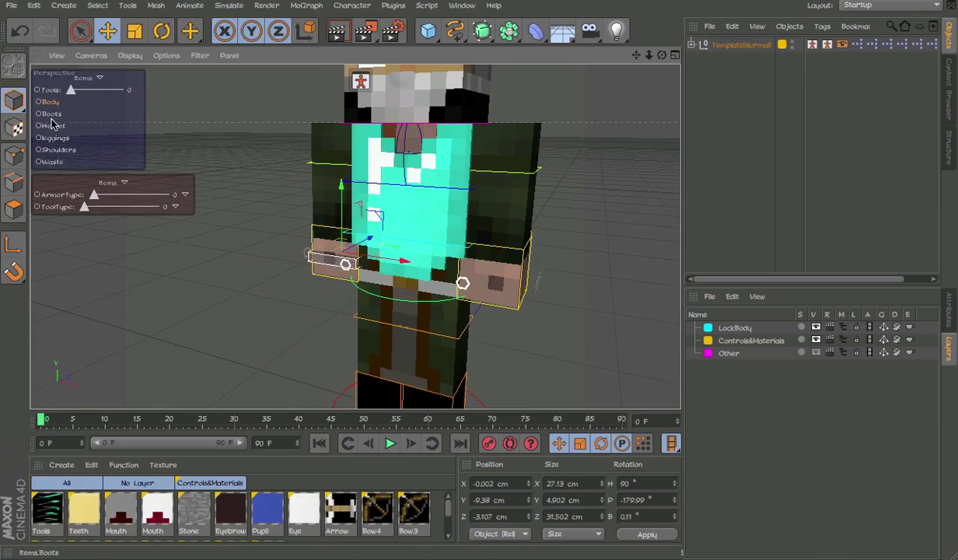
{"action": "left_click", "coordinate": [52, 125]}
{"action": "left_click", "coordinate": [49, 114]}
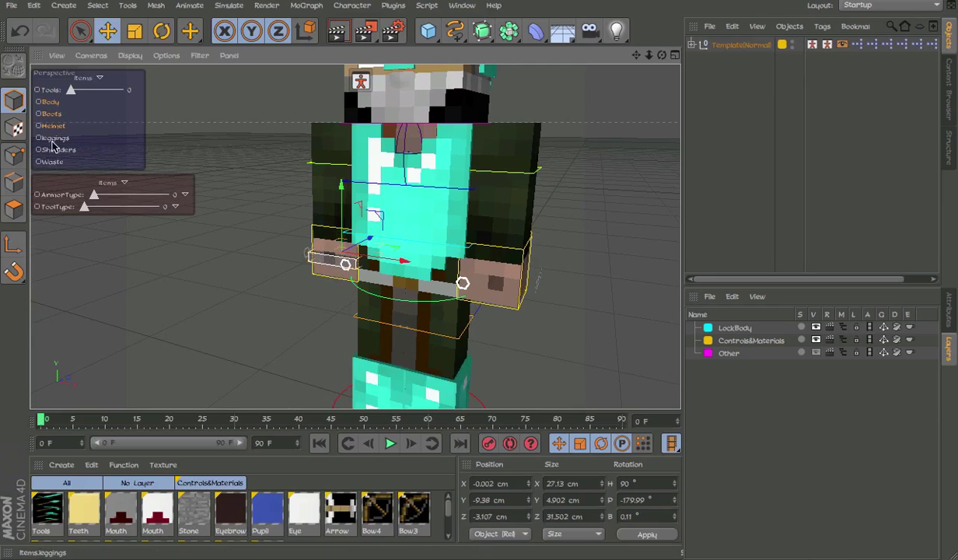
{"action": "left_click", "coordinate": [53, 138]}
{"action": "left_click", "coordinate": [54, 149]}
{"action": "scroll", "coordinate": [448, 273], "scroll_direction": "down", "scroll_amount": 2}
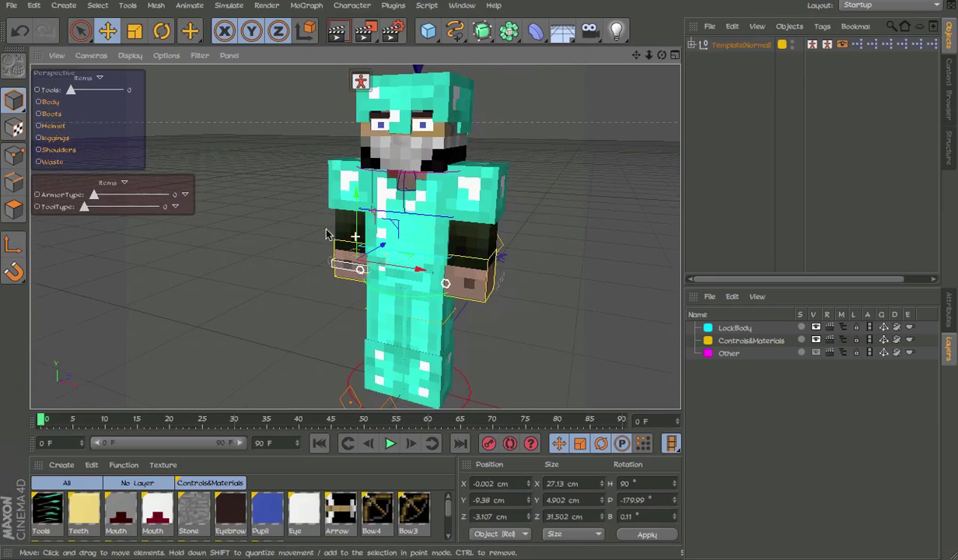
{"action": "mouse_move", "coordinate": [94, 194]}
{"action": "left_mouse_down"}
{"action": "mouse_move", "coordinate": [170, 197]}
{"action": "mouse_move", "coordinate": [158, 199]}
{"action": "left_mouse_up"}
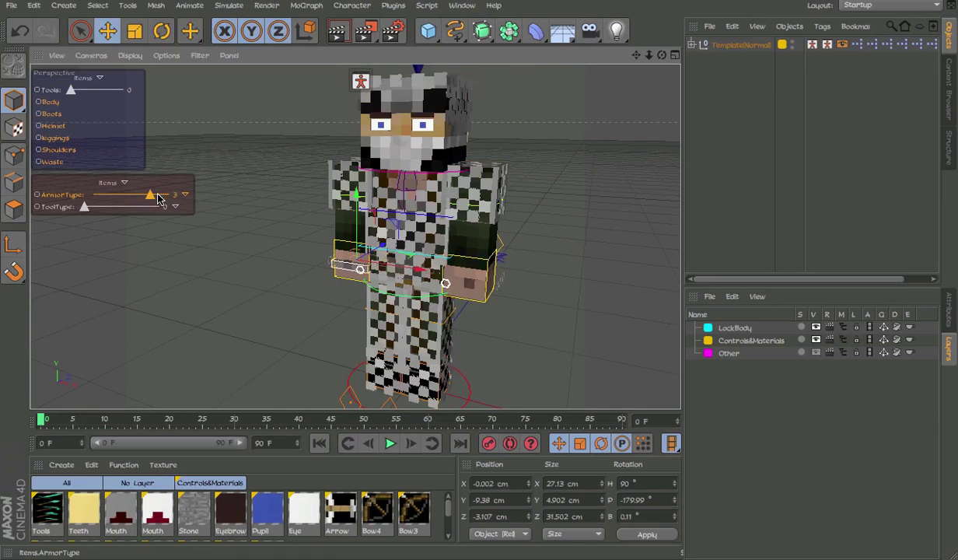
{"action": "left_click_drag", "start_coordinate": [79, 92], "coordinate": [87, 90]}
{"action": "left_click_drag", "start_coordinate": [86, 207], "coordinate": [160, 207]}
{"action": "key", "text": "ctrl+z"}
{"action": "key", "text": "ctrl+z"}
{"action": "key", "text": "ctrl+z"}
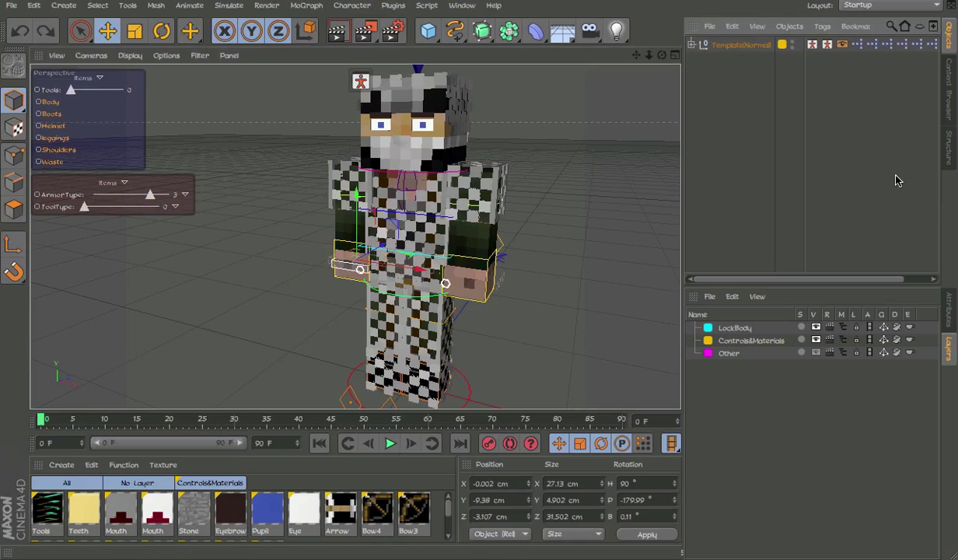
{"action": "key", "text": "ctrl+z"}
{"action": "key", "text": "ctrl+z"}
{"action": "key", "text": "ctrl+z"}
{"action": "key", "text": "ctrl+z"}
{"action": "key", "text": "ctrl+z"}
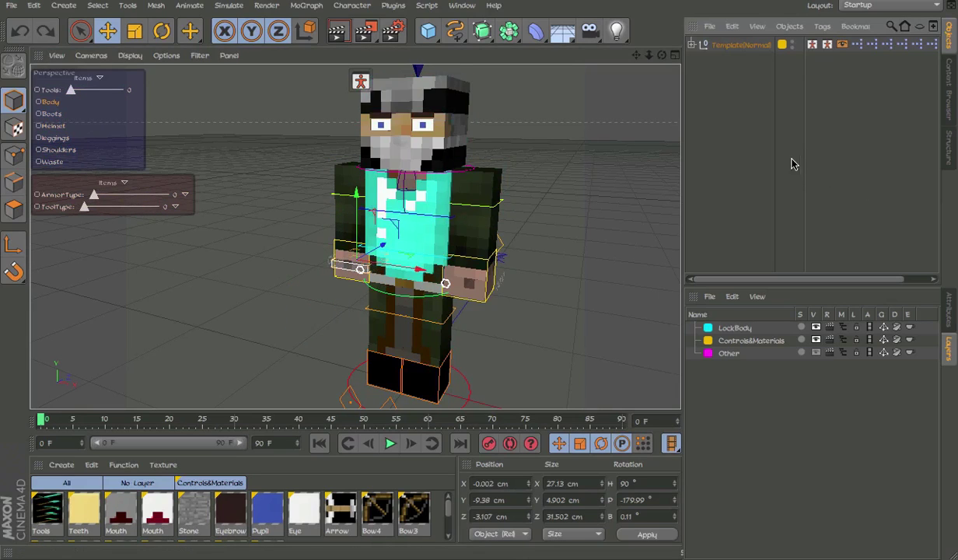
{"action": "key", "text": "ctrl+z"}
{"action": "key", "text": "ctrl+z"}
Expand the rig's Cmotions group and try the Walk, Run and Jog cycles
{"action": "left_click", "coordinate": [691, 45]}
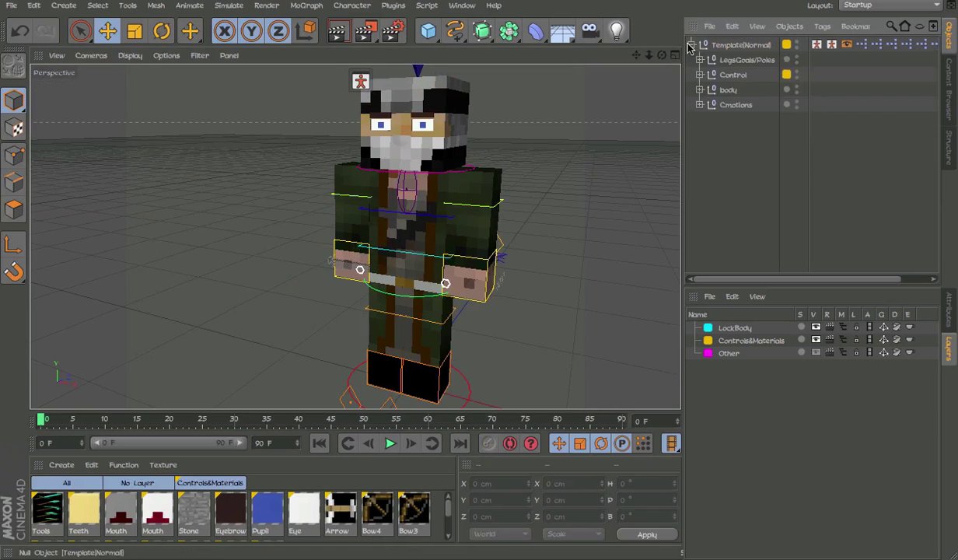
{"action": "left_click", "coordinate": [699, 104]}
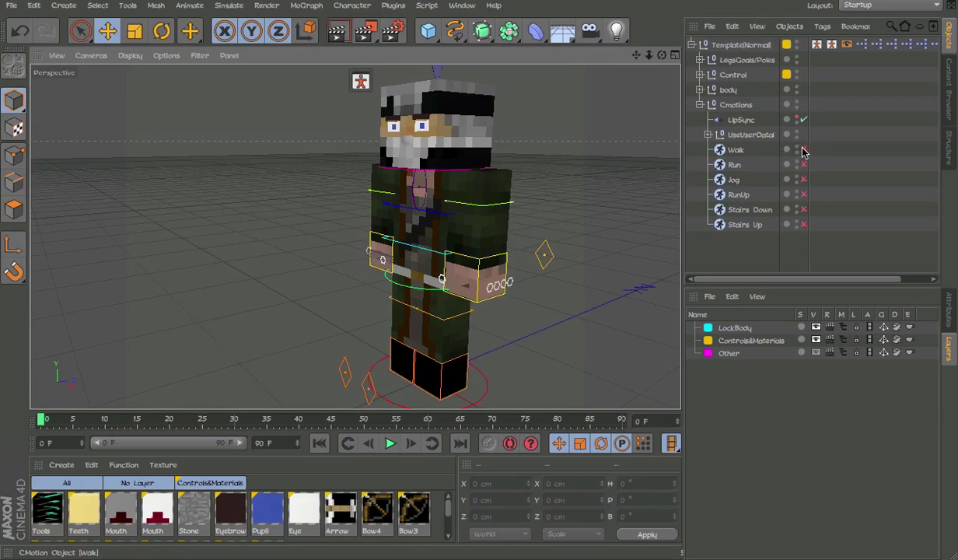
{"action": "left_click", "coordinate": [803, 150]}
{"action": "left_click", "coordinate": [803, 164]}
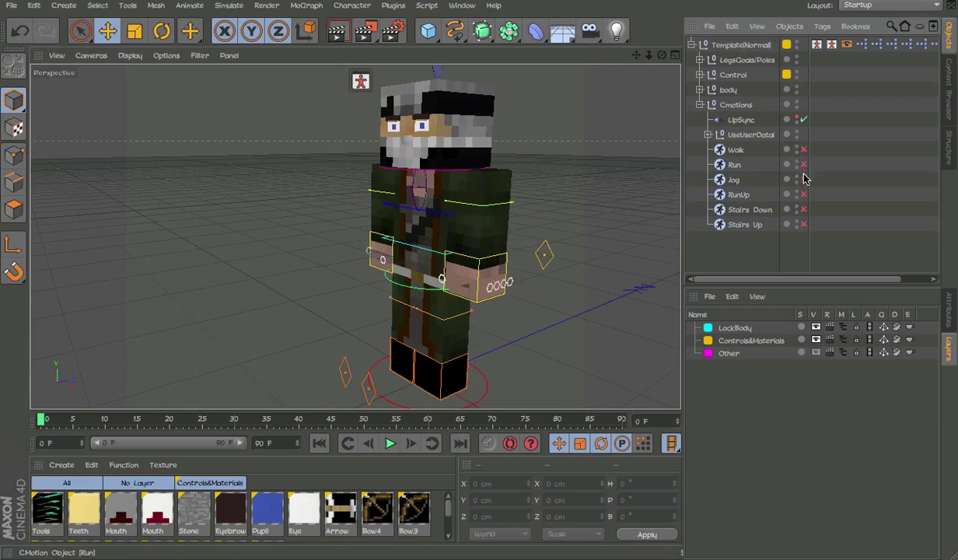
{"action": "left_click", "coordinate": [803, 179]}
Preview the RunUp cycle in playback, then switch it off
{"action": "left_click", "coordinate": [804, 195]}
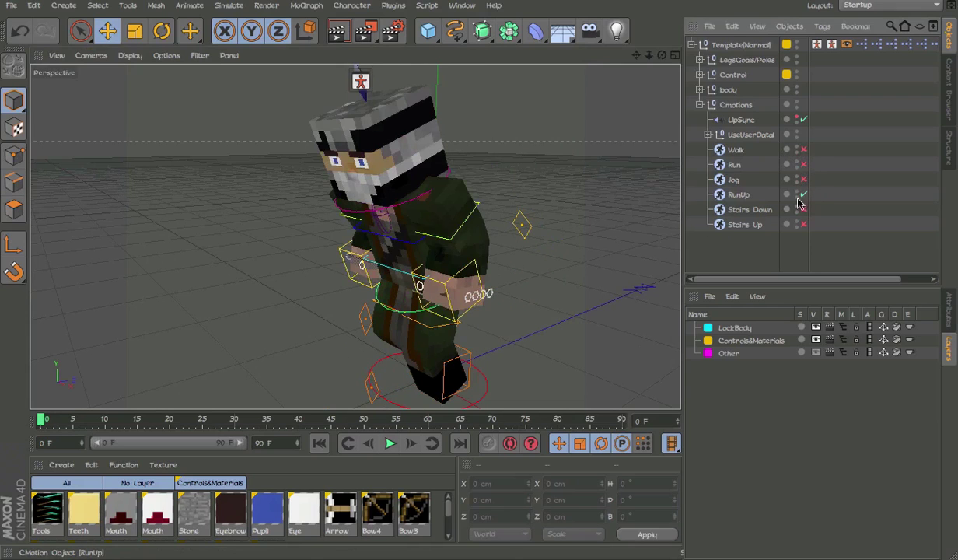
{"action": "left_click_drag", "start_coordinate": [353, 235], "coordinate": [438, 267], "text": "alt"}
{"action": "left_click", "coordinate": [390, 443]}
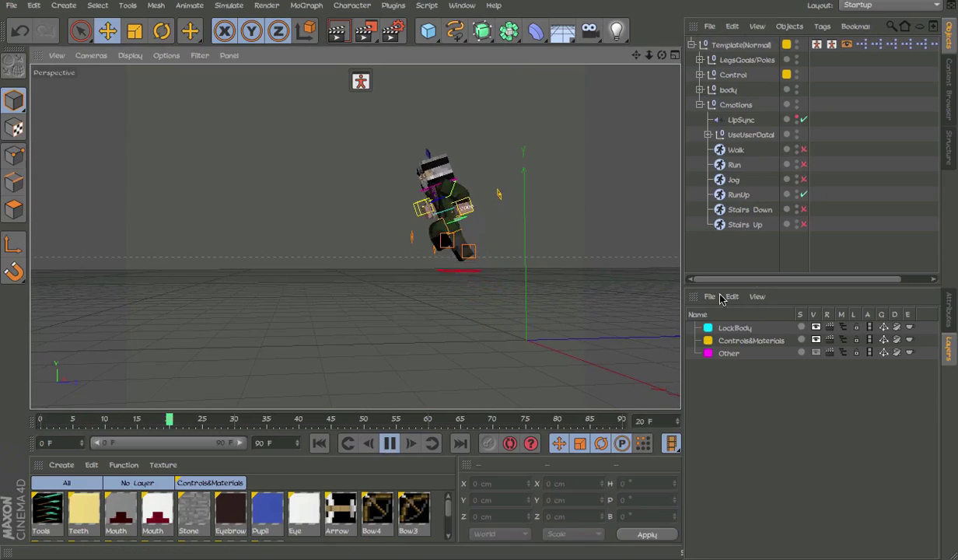
{"action": "left_click", "coordinate": [804, 195]}
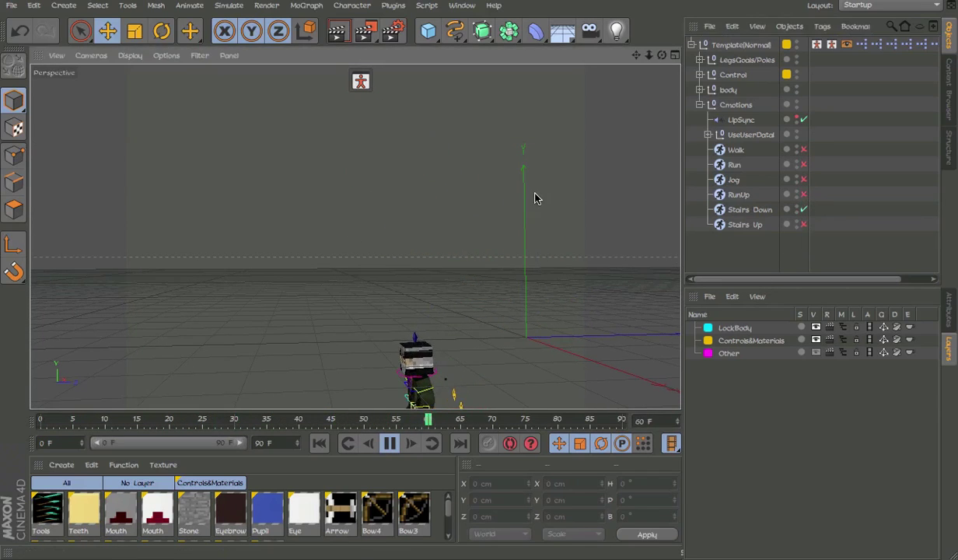
Switch off Stairs Down, try Stairs Up, then stop playback at frame 0
{"action": "left_click", "coordinate": [804, 209]}
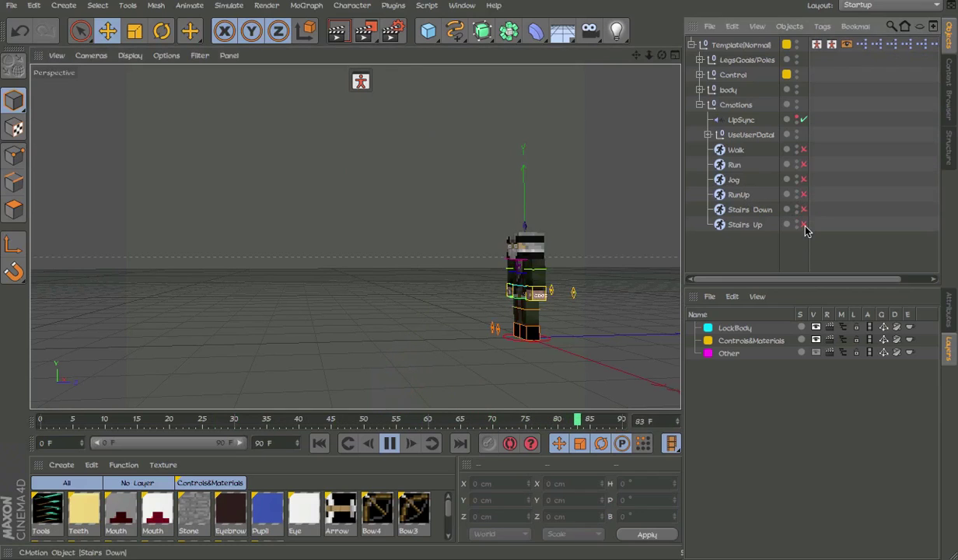
{"action": "left_click", "coordinate": [803, 225]}
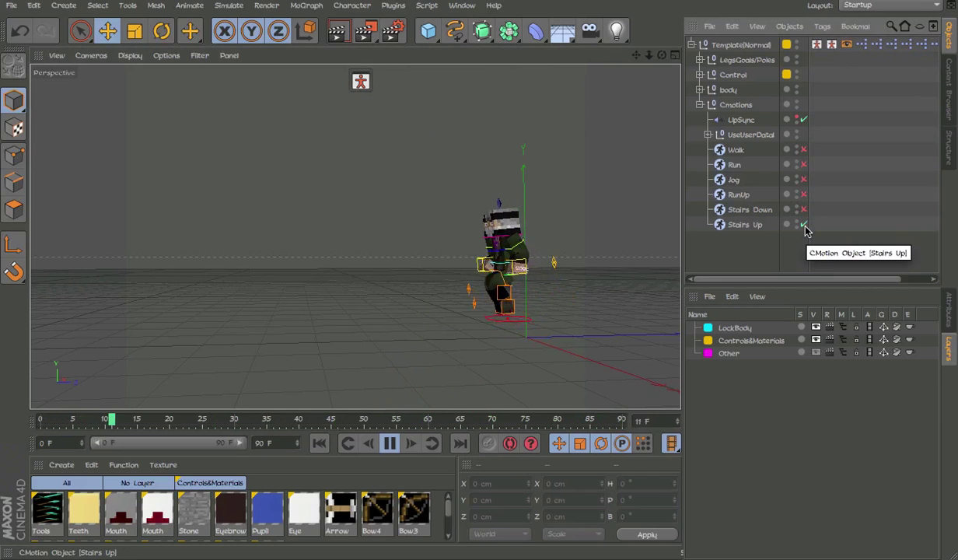
{"action": "left_click", "coordinate": [804, 225]}
{"action": "left_click", "coordinate": [389, 442]}
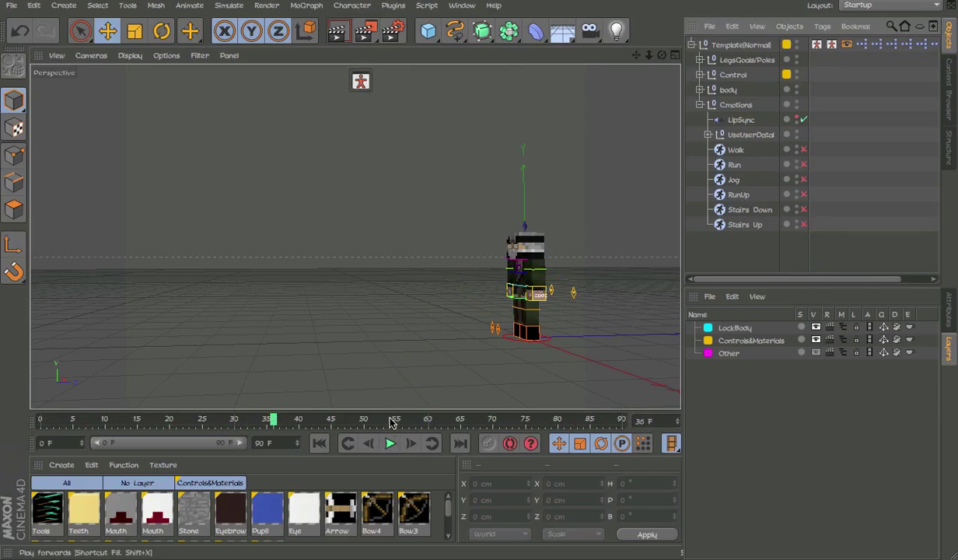
{"action": "key", "text": "shift+f"}
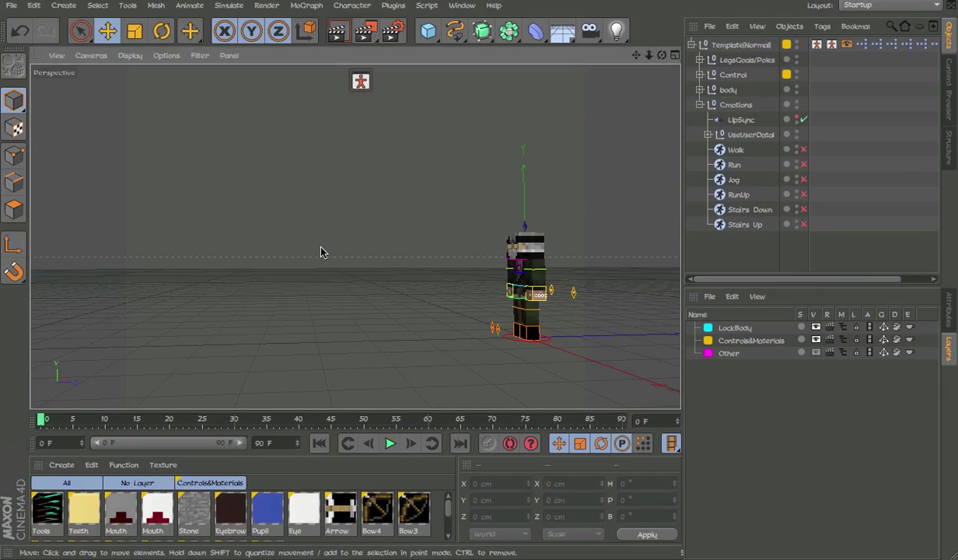
{"action": "mouse_move", "coordinate": [322, 252]}
{"action": "left_mouse_down", "text": "alt"}
{"action": "mouse_move", "coordinate": [425, 241]}
{"action": "mouse_move", "coordinate": [348, 214]}
{"action": "mouse_move", "coordinate": [798, 309]}
{"action": "mouse_move", "coordinate": [605, 266]}
{"action": "left_mouse_up", "text": "alt"}
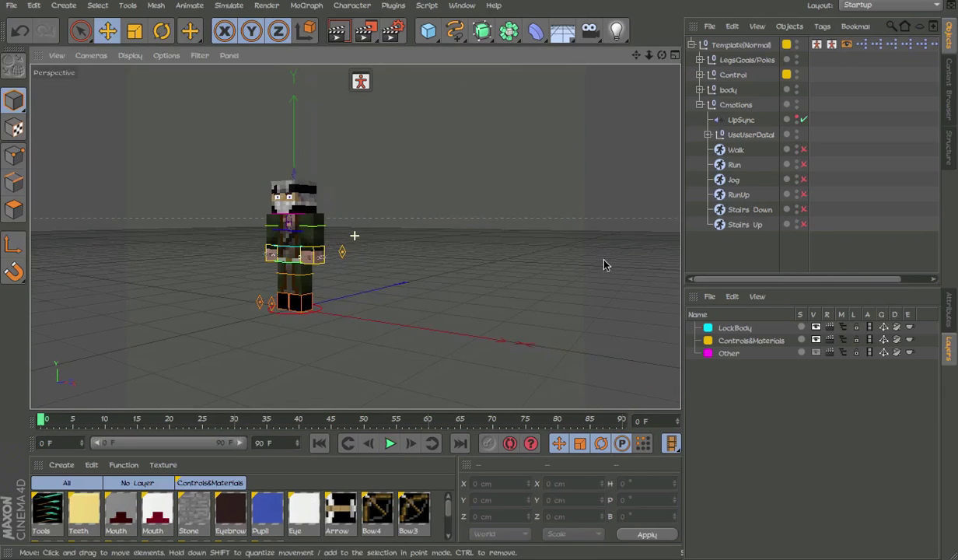
Collapse the Template(Normal) hierarchy, view its attributes, then deselect it
{"action": "left_click", "coordinate": [692, 45]}
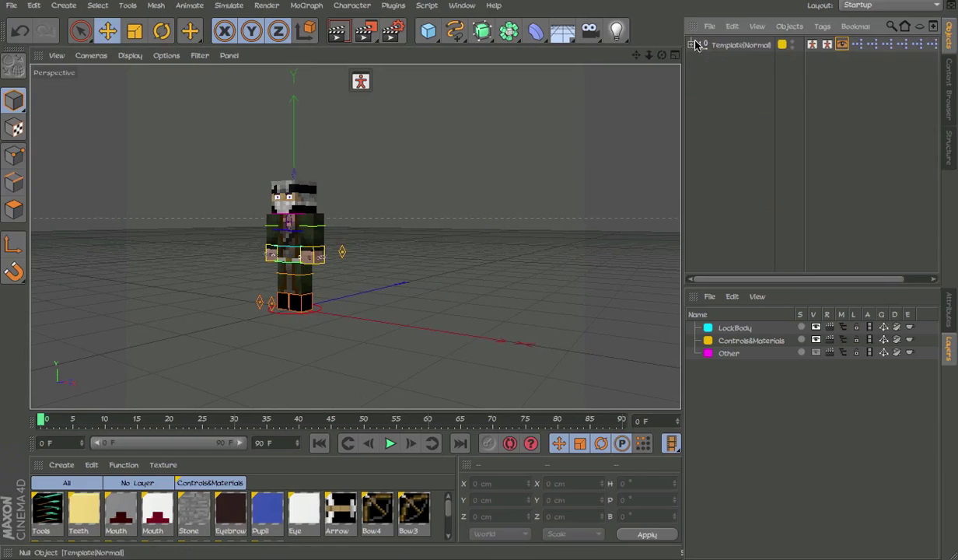
{"action": "left_click", "coordinate": [738, 44]}
{"action": "left_click", "coordinate": [948, 311]}
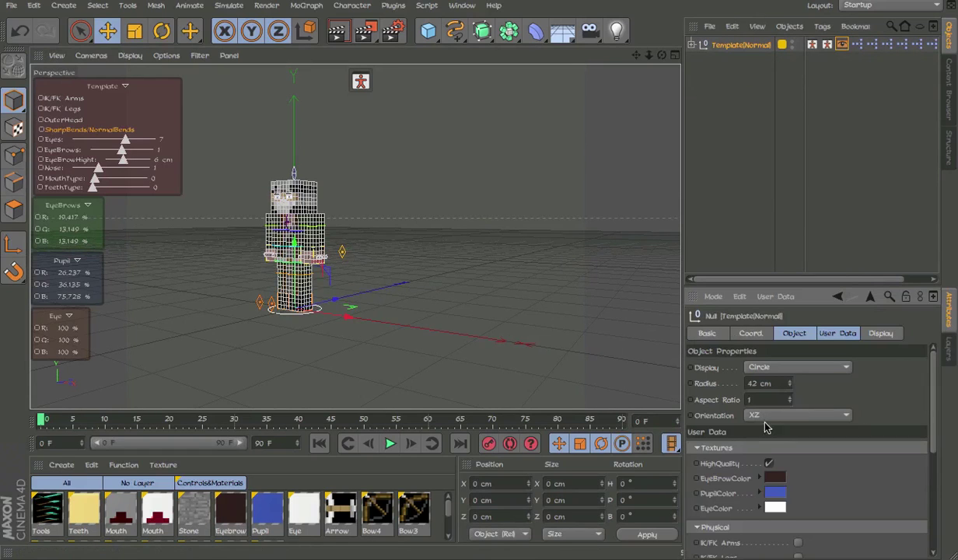
{"action": "left_click", "coordinate": [748, 171]}
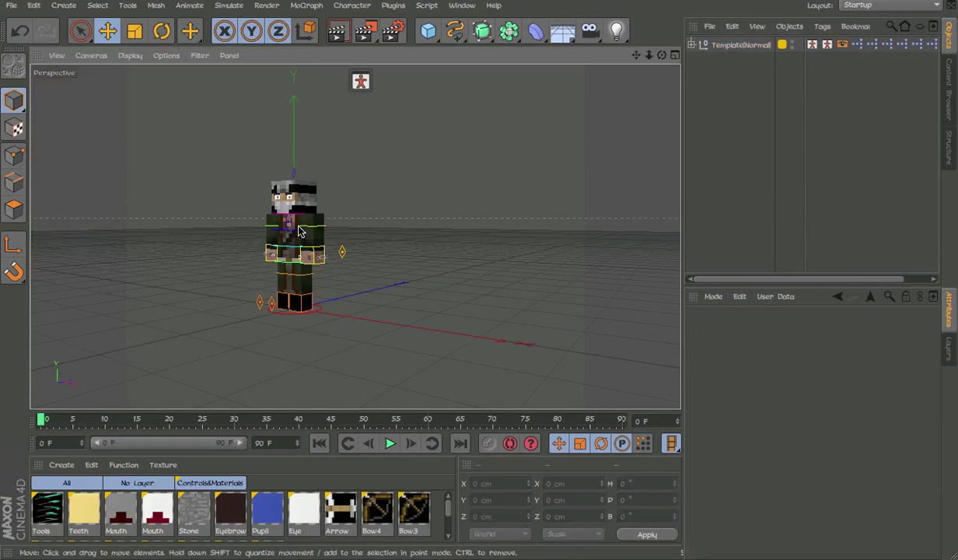
Briefly play the animation, stop at frame 8, and orbit to a near-front view
{"action": "scroll", "coordinate": [405, 277], "scroll_direction": "up", "scroll_amount": 5}
{"action": "left_click", "coordinate": [390, 444]}
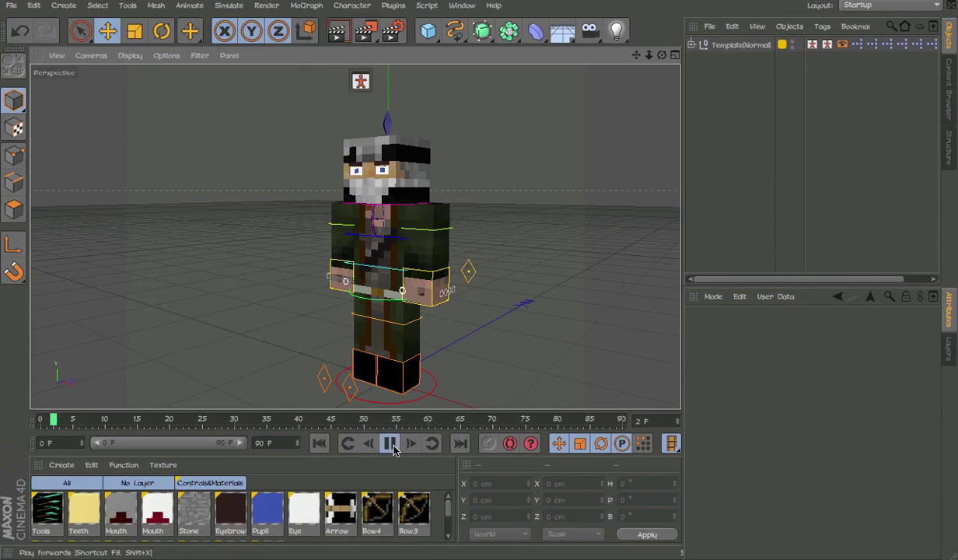
{"action": "left_click", "coordinate": [391, 445]}
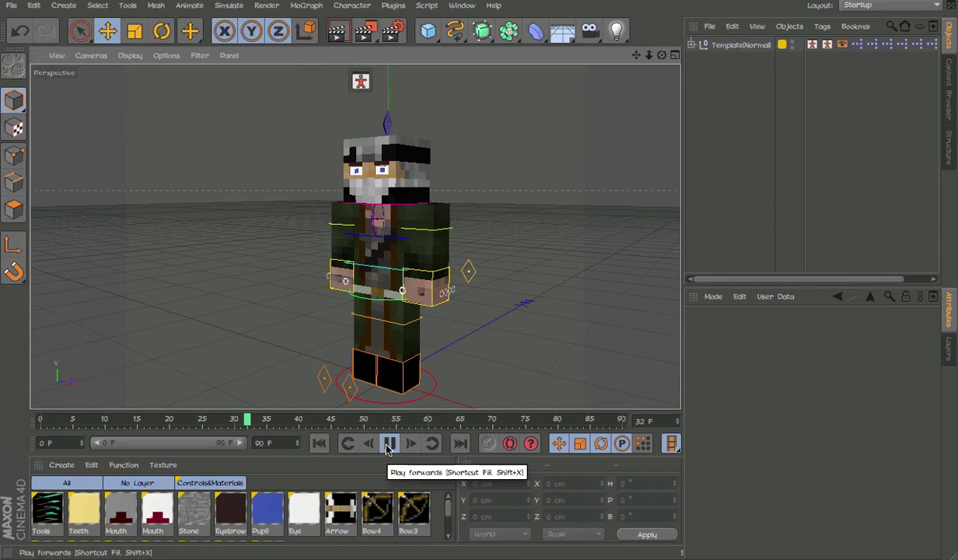
{"action": "left_click", "coordinate": [391, 445]}
{"action": "left_click", "coordinate": [92, 419]}
{"action": "left_click_drag", "start_coordinate": [226, 335], "coordinate": [352, 287], "text": "alt"}
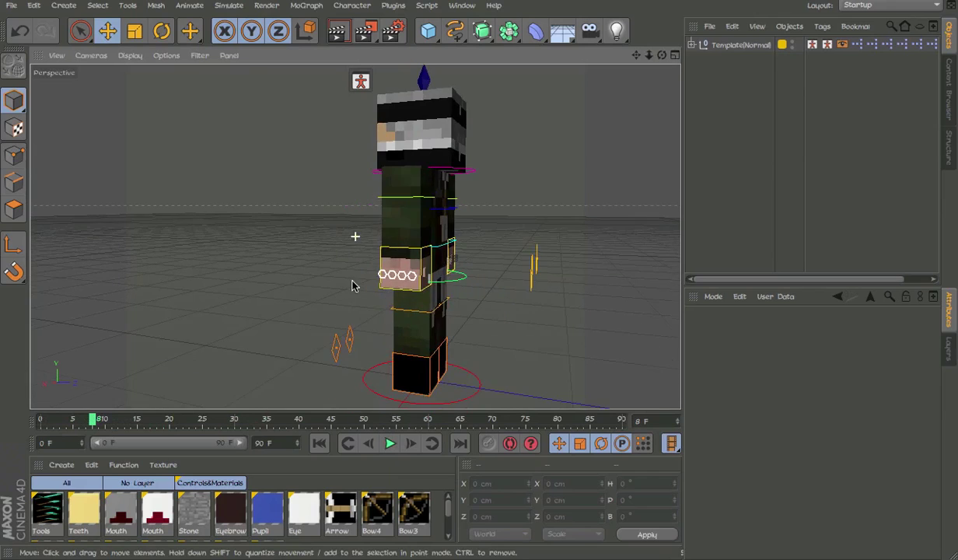
{"action": "left_click_drag", "start_coordinate": [544, 303], "coordinate": [340, 306], "text": "alt"}
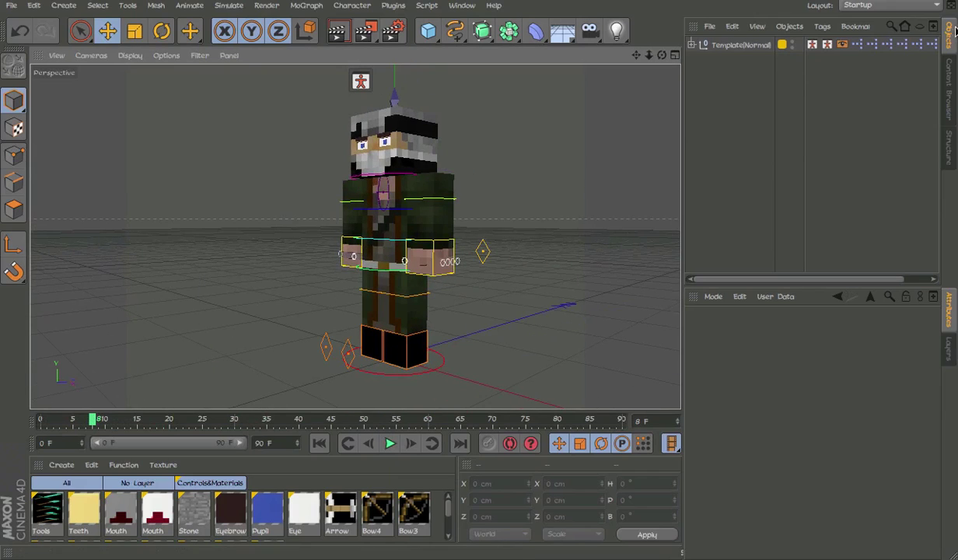
{"action": "left_click", "coordinate": [519, 0]}
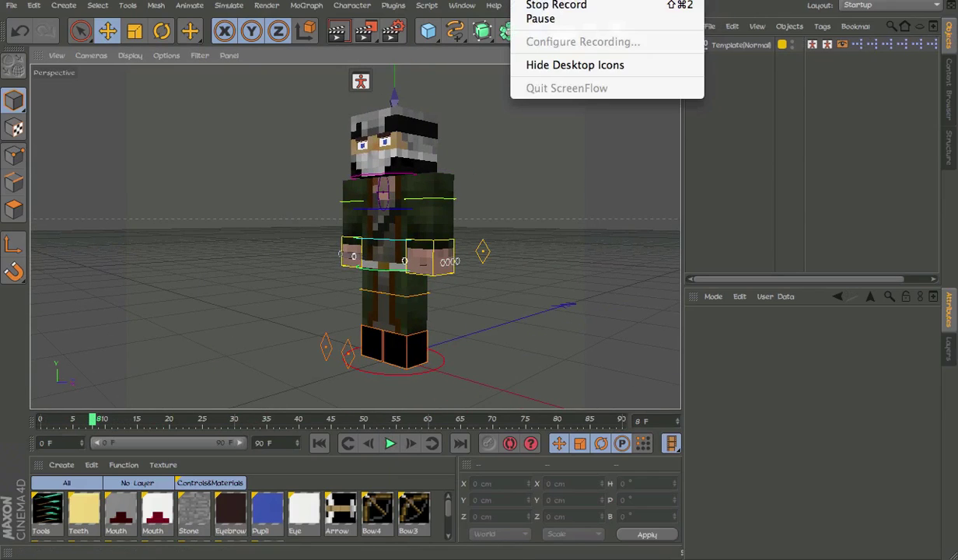